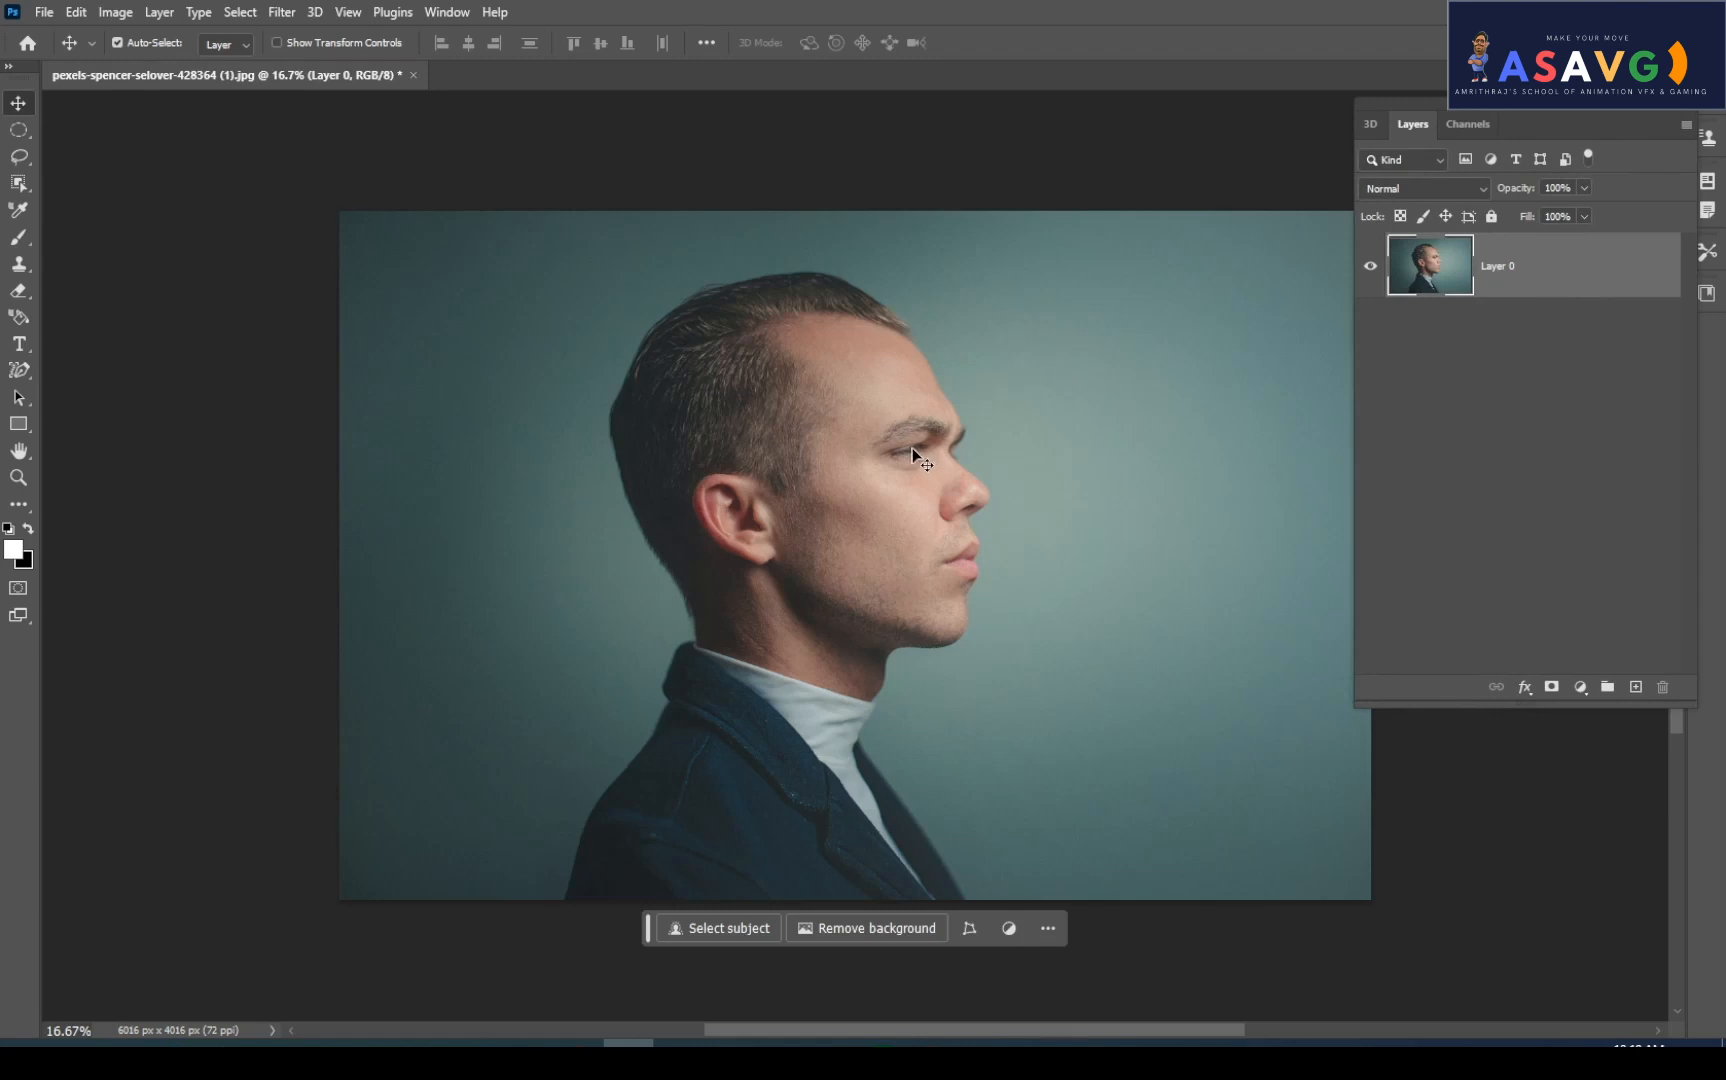
Remove the background from the man's portrait on Layer 0
{"action": "left_click_drag", "start_coordinate": [1558, 129], "coordinate": [1509, 125]}
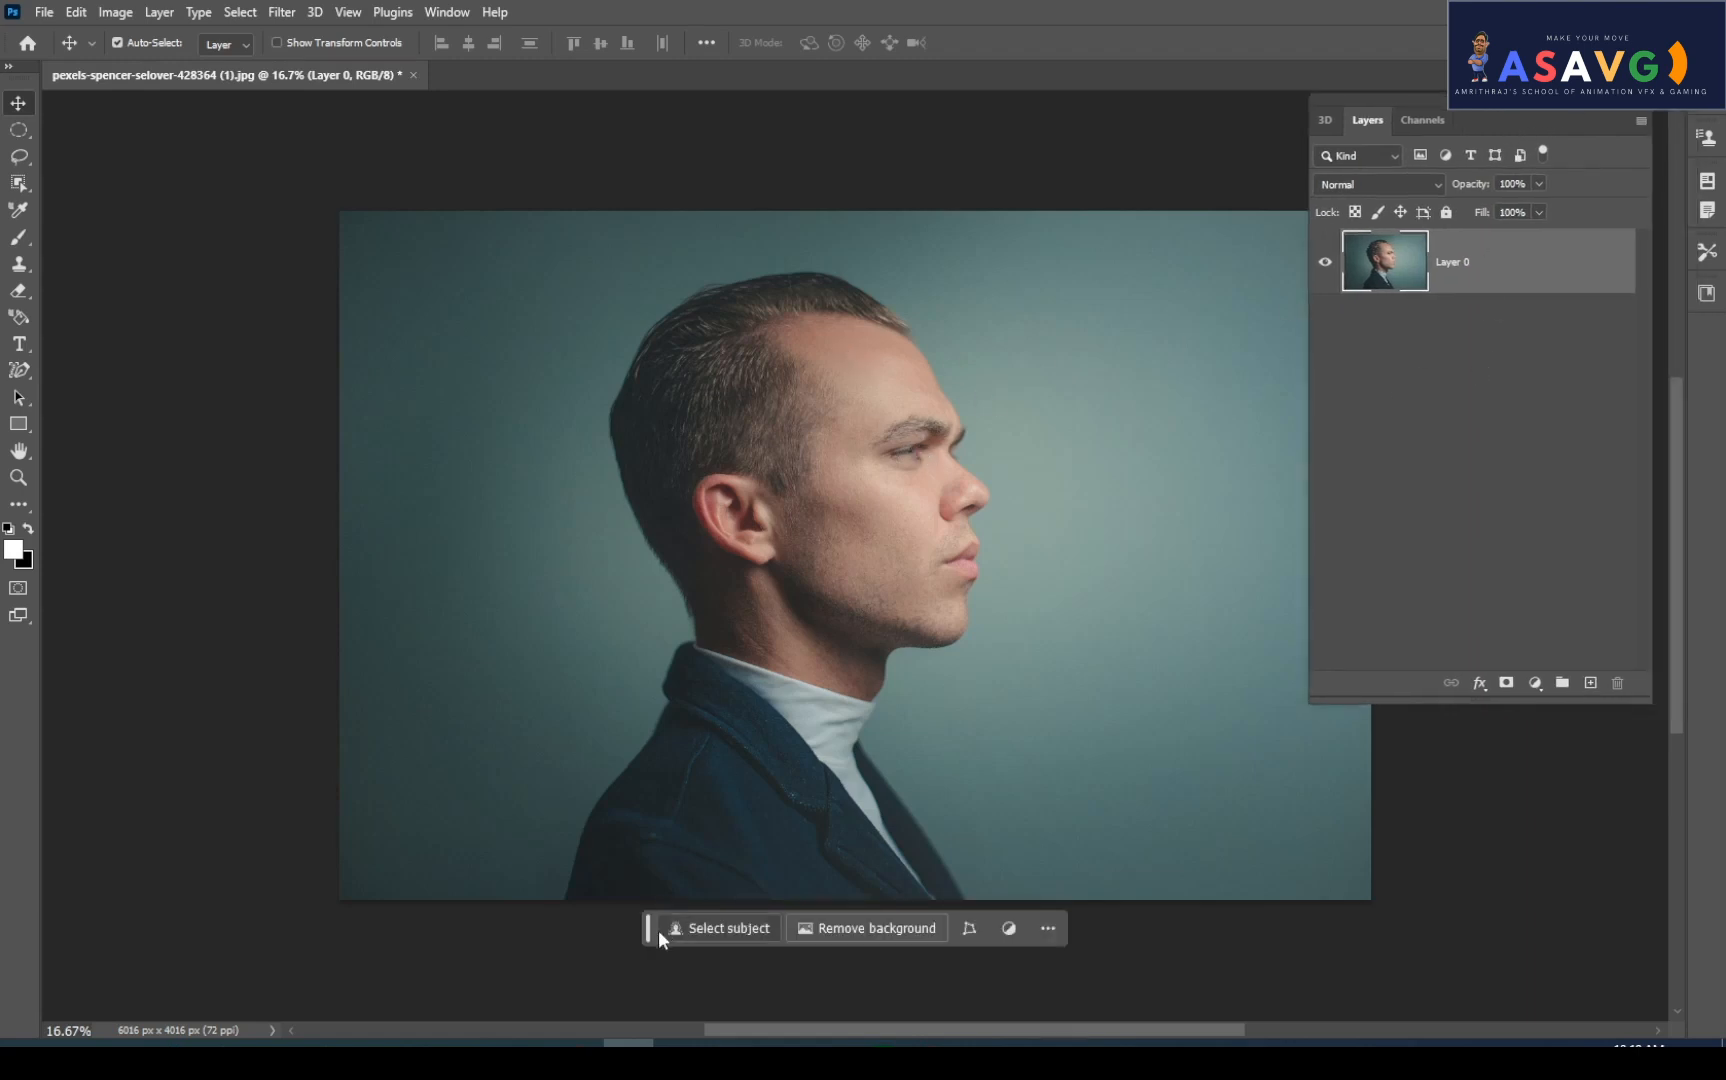
{"action": "left_click_drag", "start_coordinate": [649, 929], "coordinate": [389, 176]}
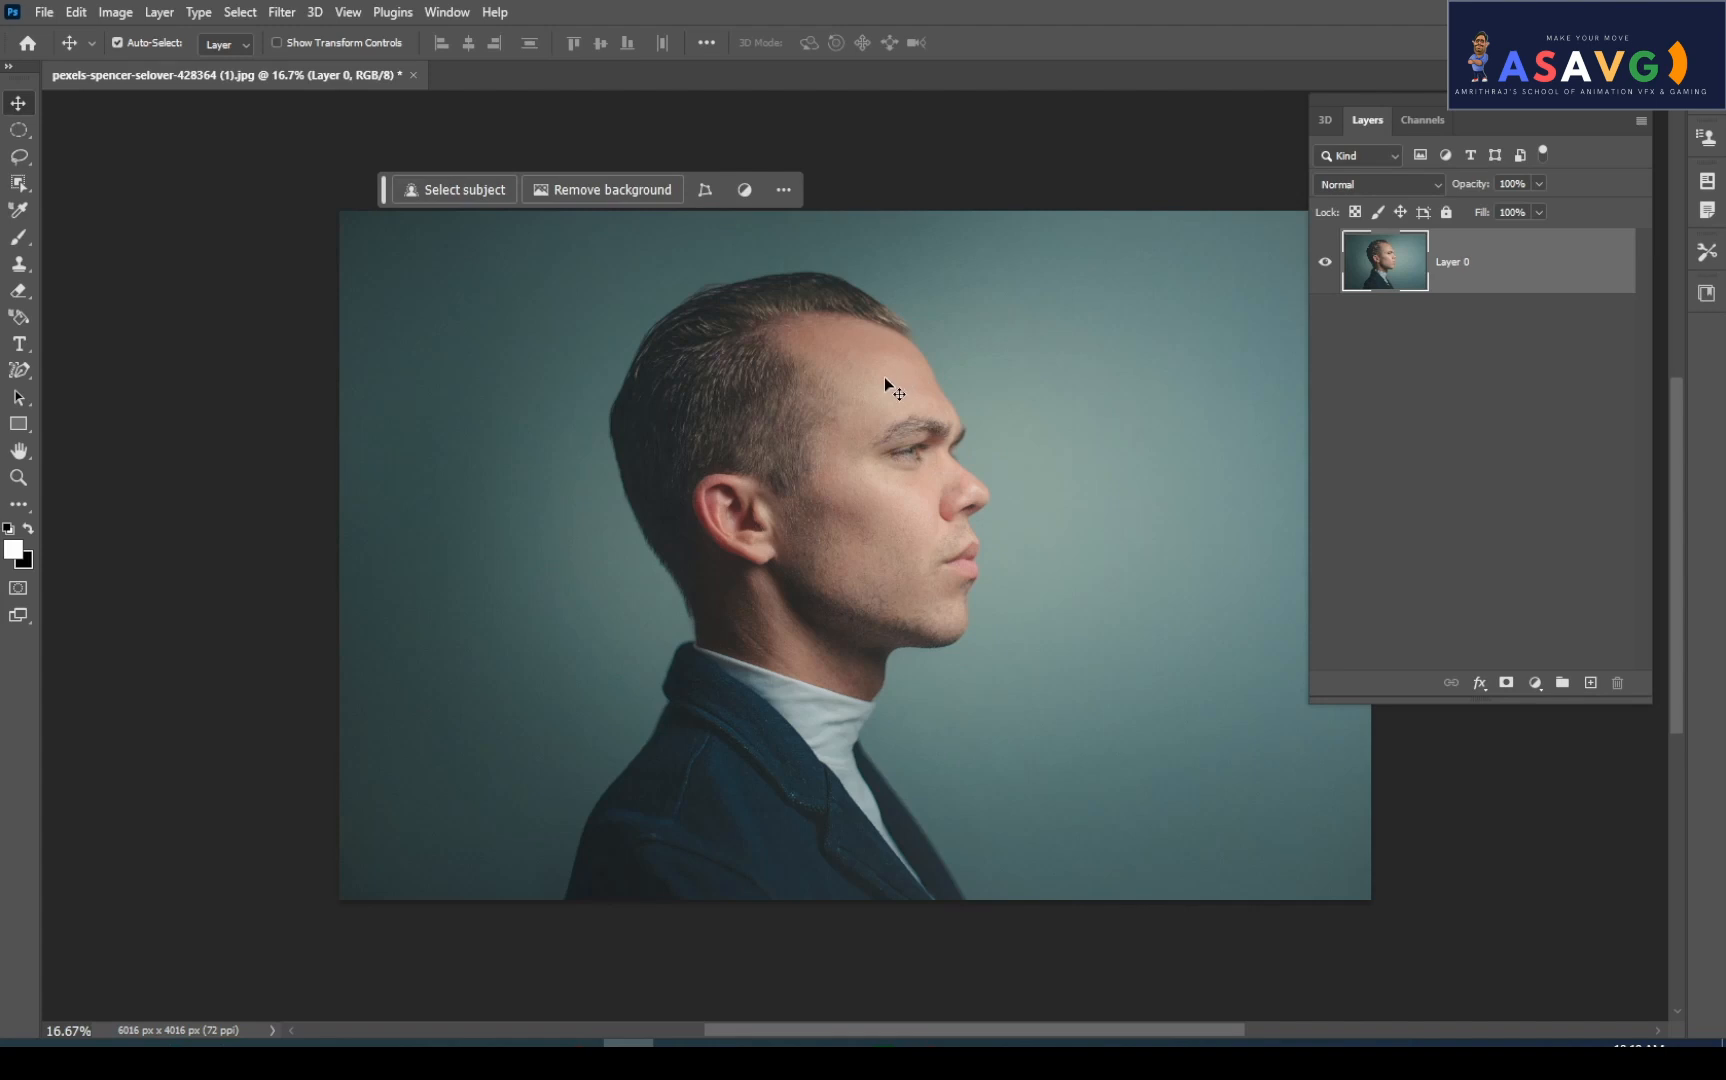
{"action": "left_click", "coordinate": [612, 193]}
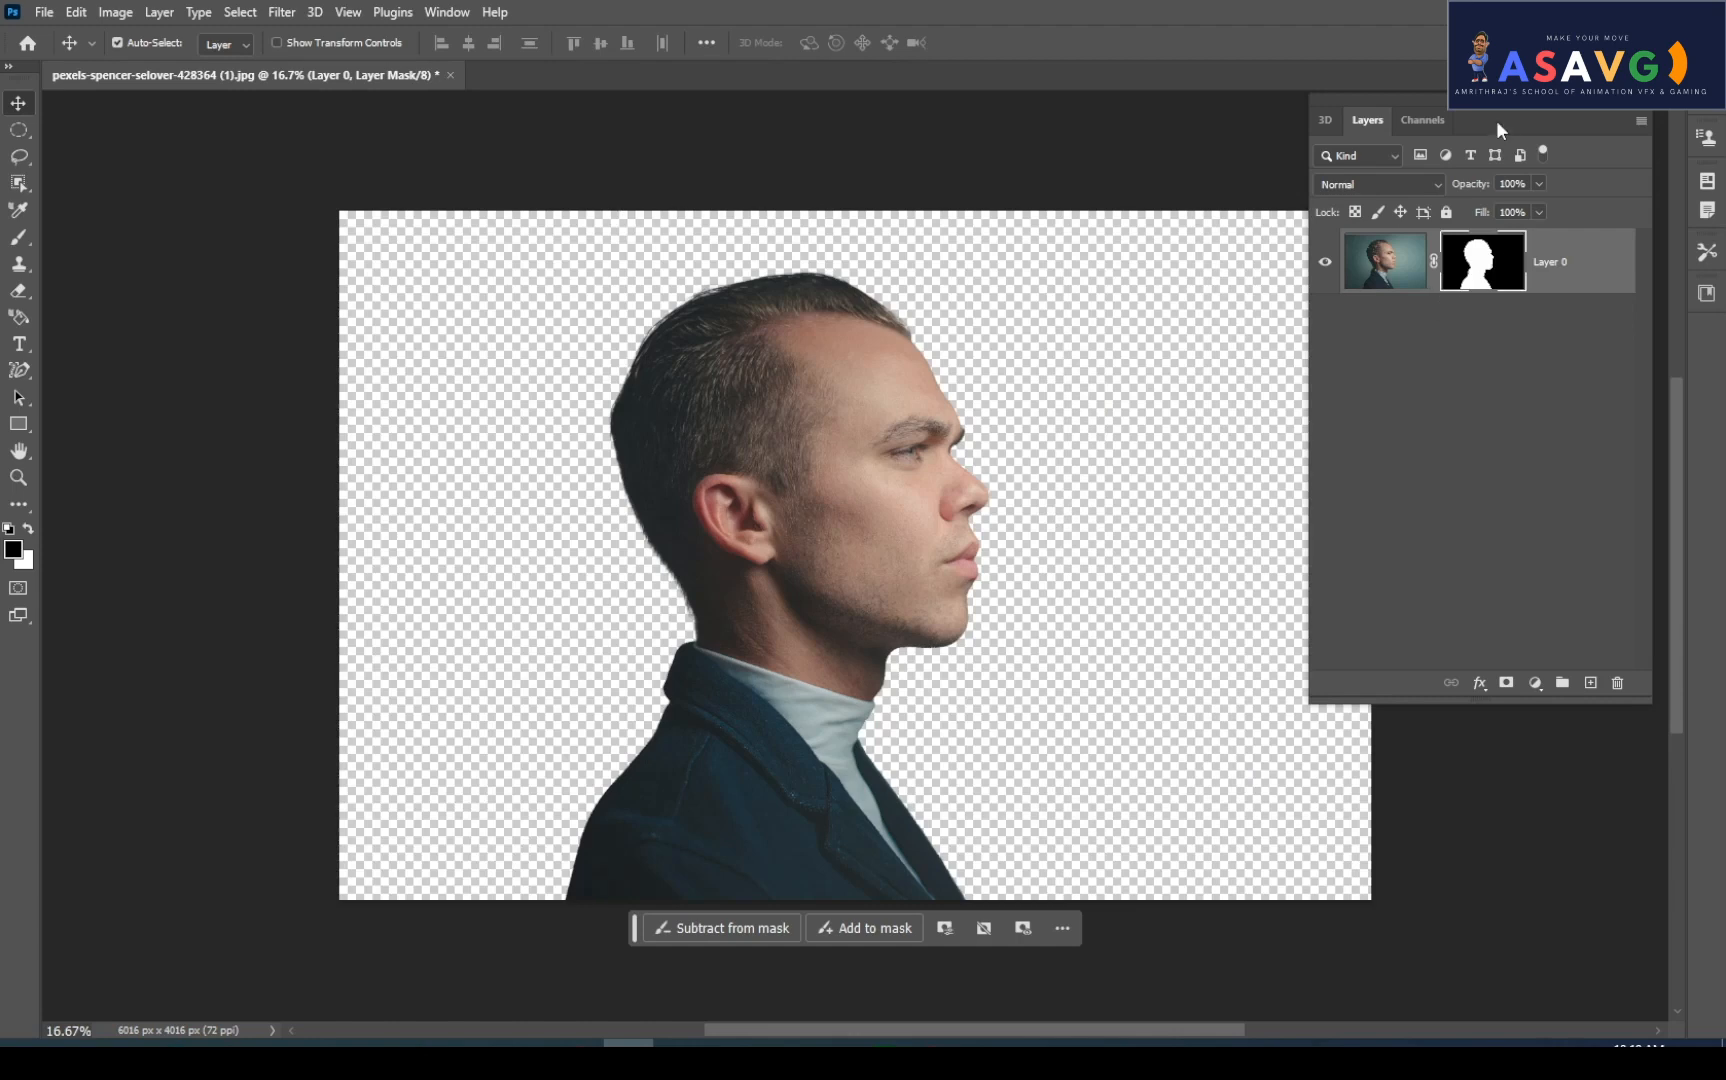
Examine Layer 0's mask on its own, comparing it with the cut-out portrait
{"action": "left_click_drag", "start_coordinate": [1495, 120], "coordinate": [1449, 113]}
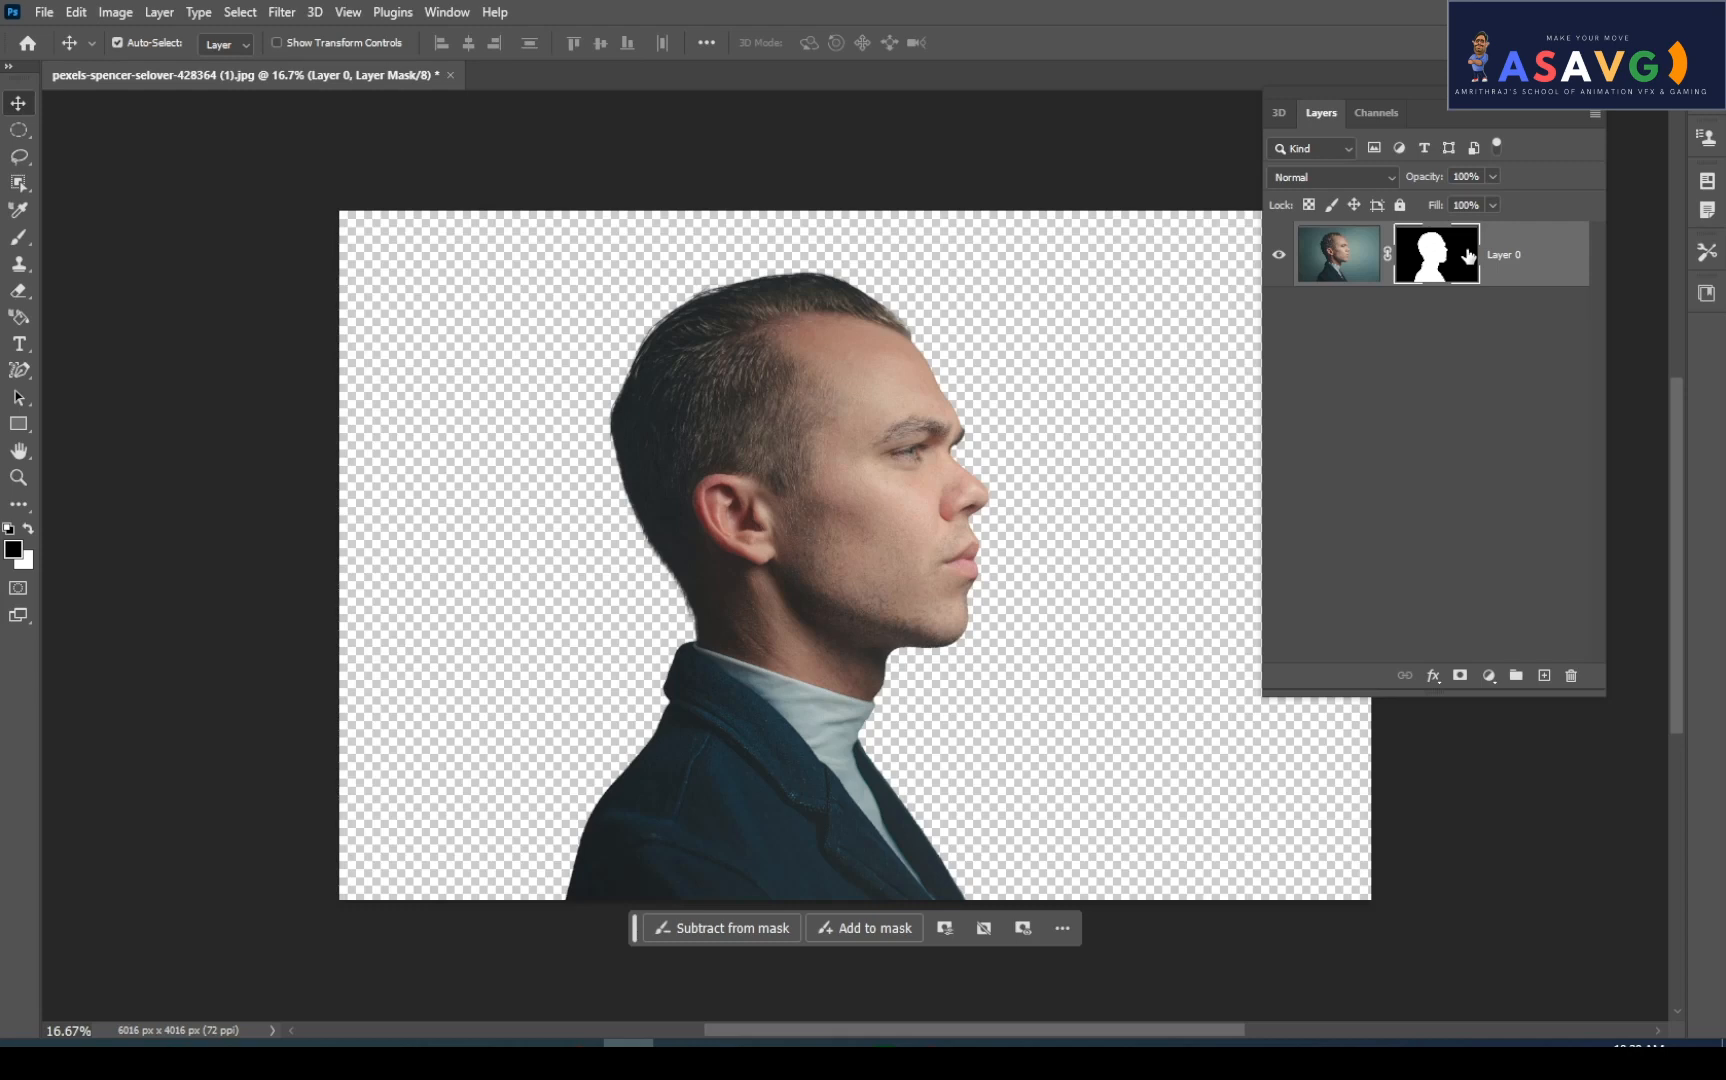
{"action": "left_click", "coordinate": [1467, 256], "text": "alt"}
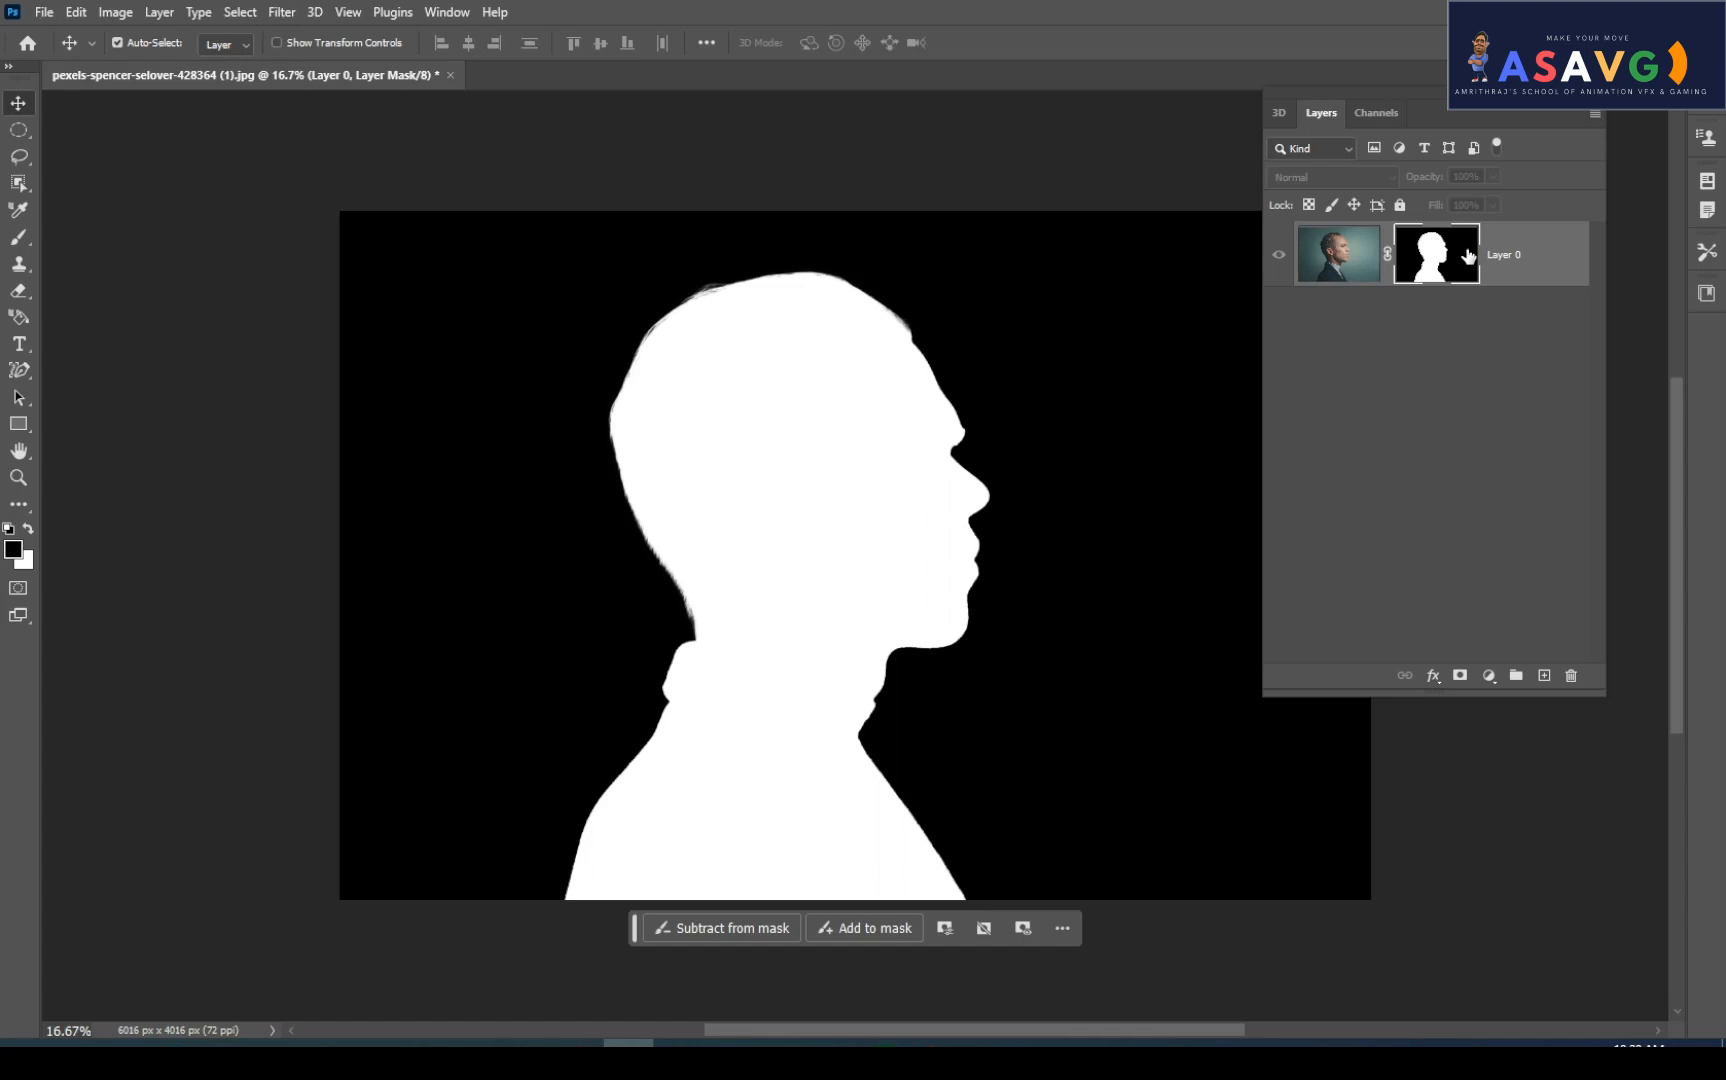
{"action": "left_click", "coordinate": [1468, 256], "text": "alt"}
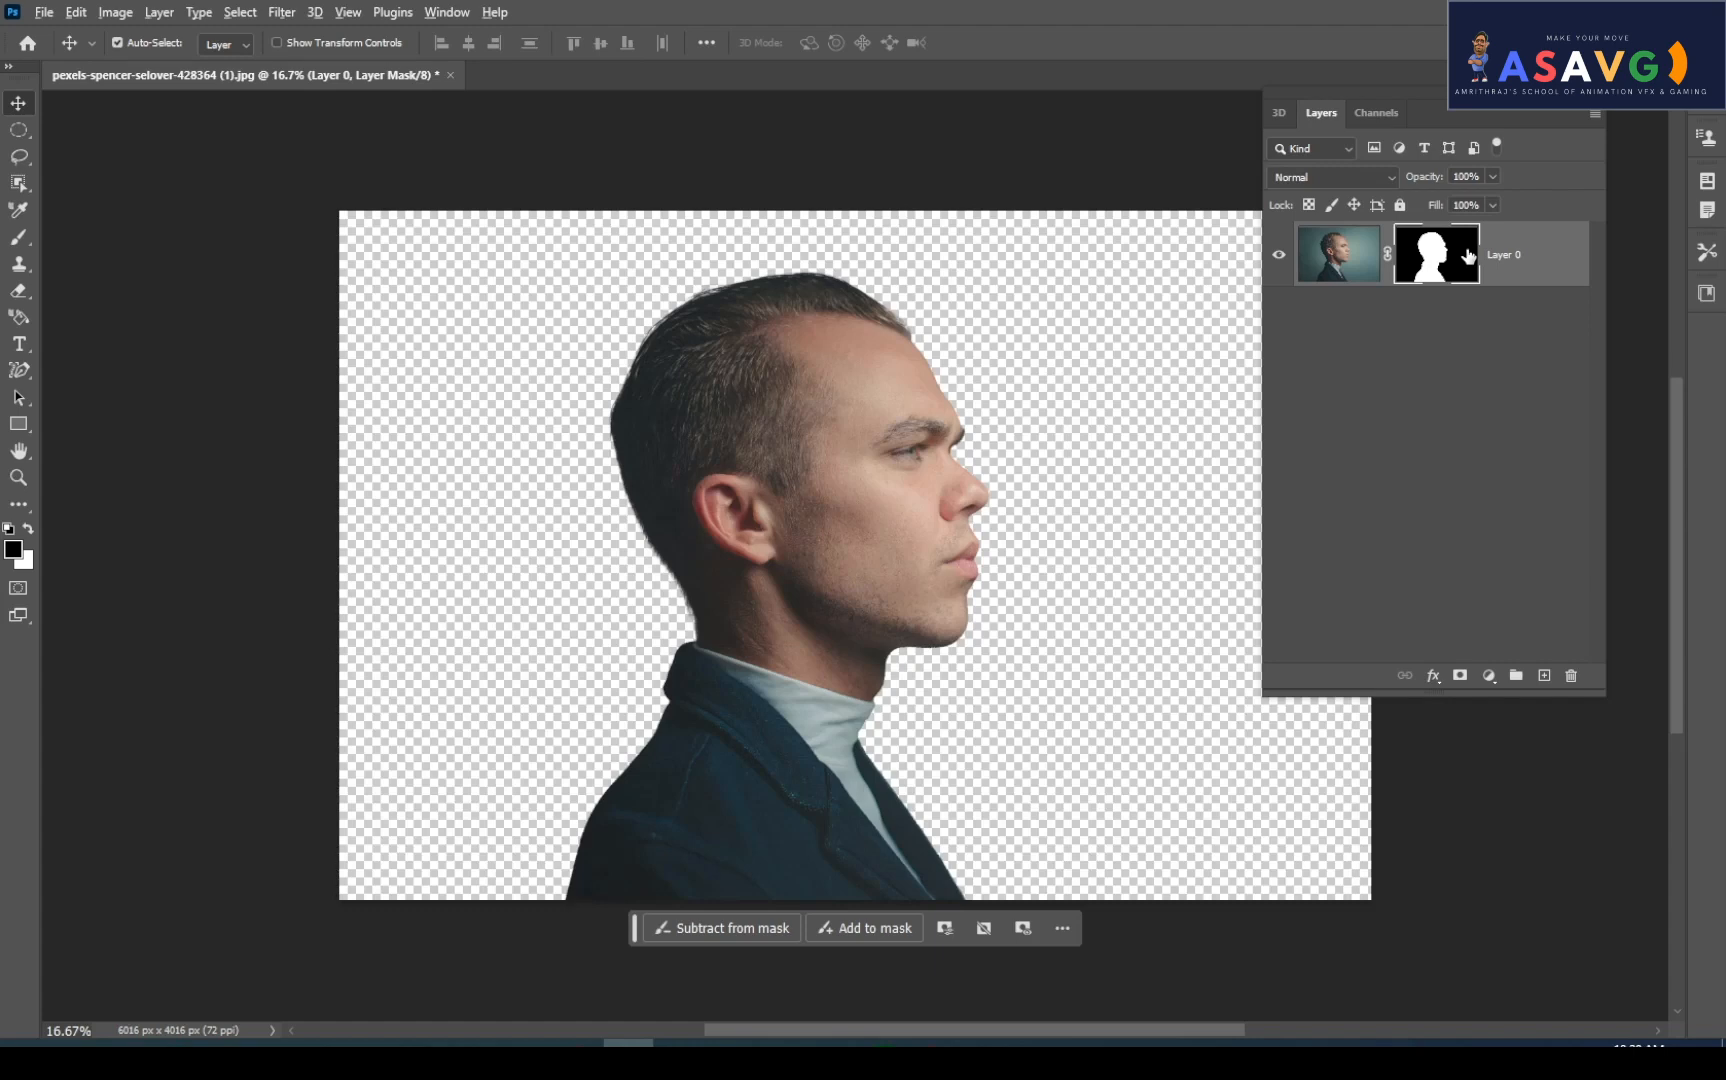
{"action": "left_click", "coordinate": [1468, 256], "text": "alt"}
{"action": "left_click", "coordinate": [1468, 256], "text": "alt"}
{"action": "left_click", "coordinate": [1468, 256], "text": "alt"}
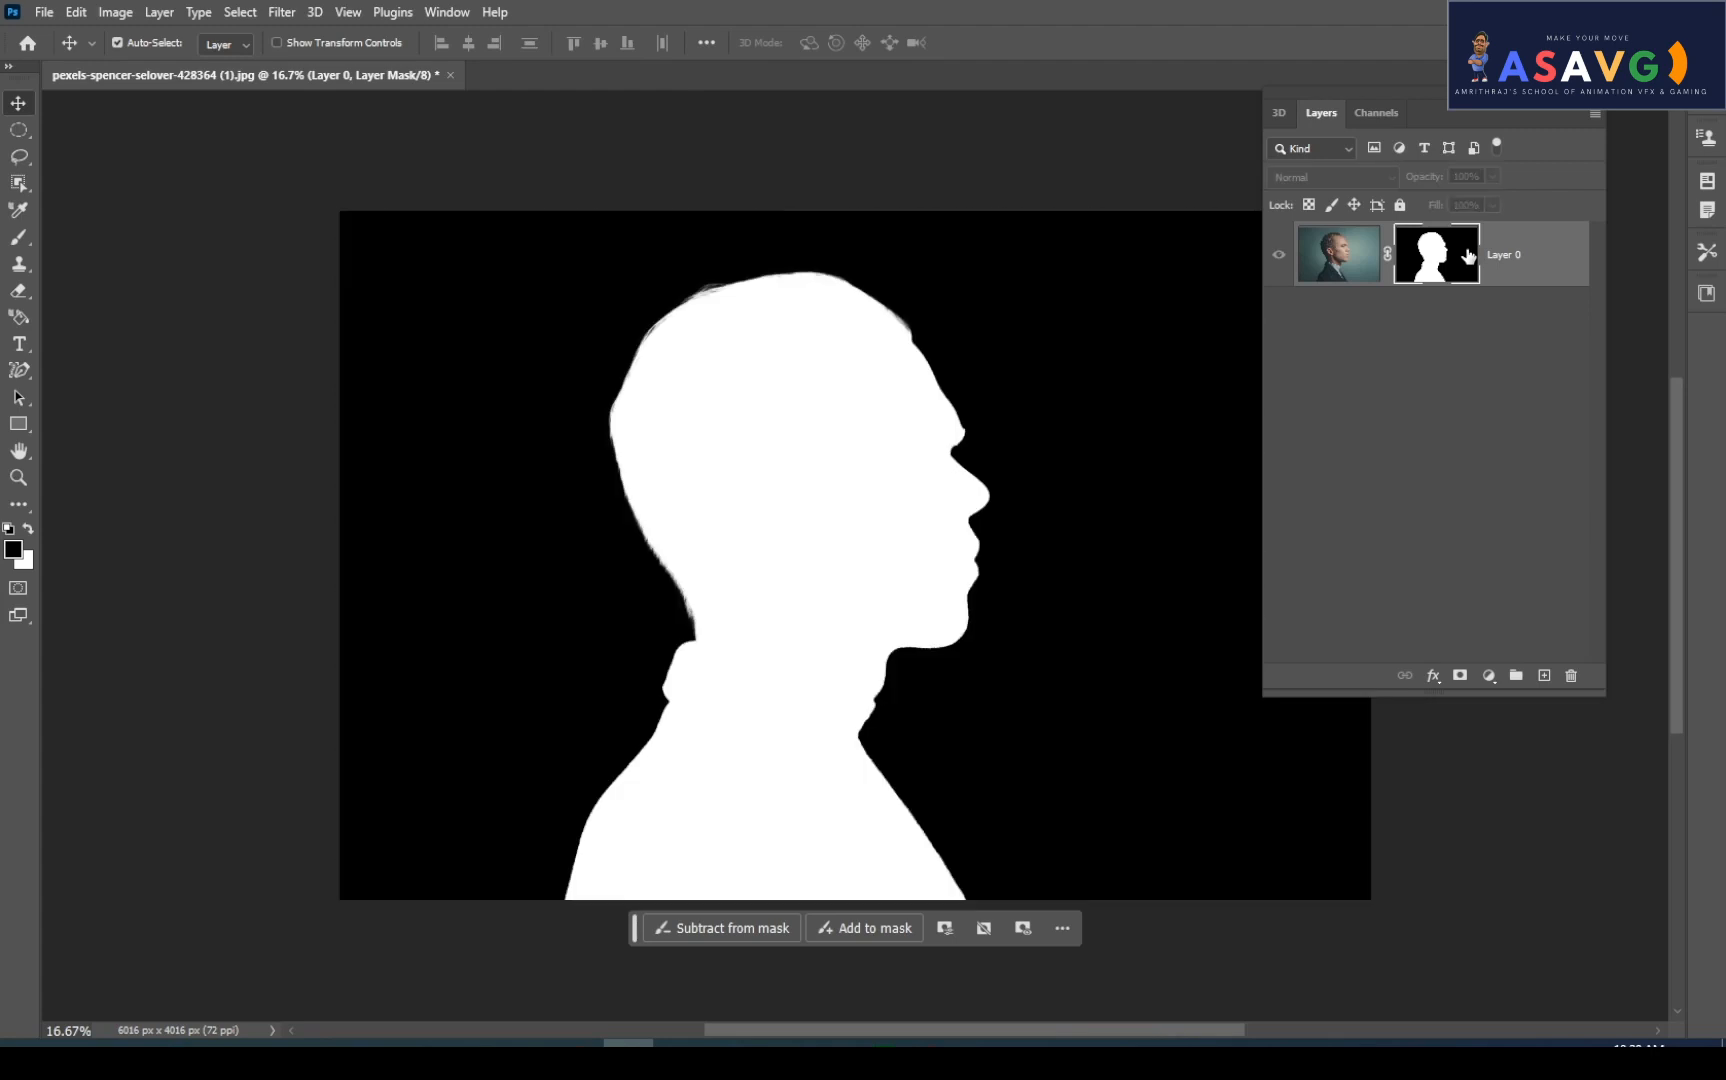
{"action": "left_click", "coordinate": [1468, 256], "text": "alt"}
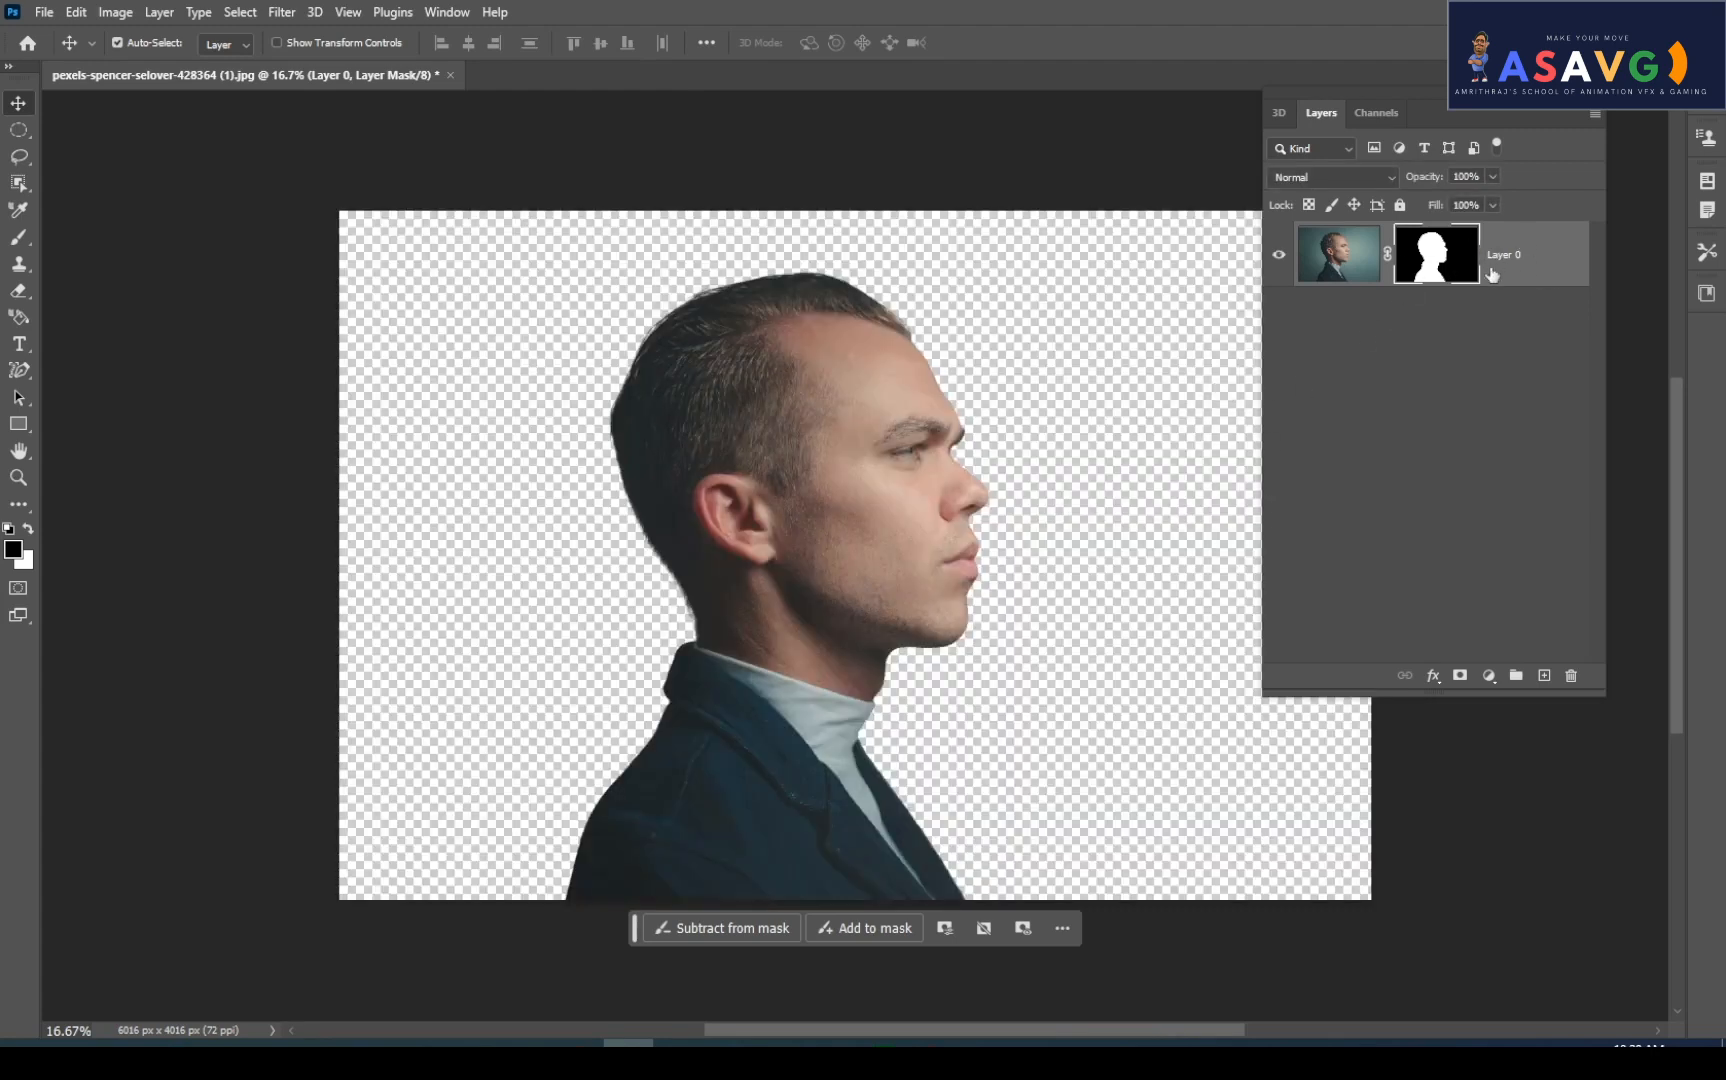
Convert the masked Layer 0 to a smart object and rasterize it into a plain cut-out layer
{"action": "right_click", "coordinate": [1540, 256]}
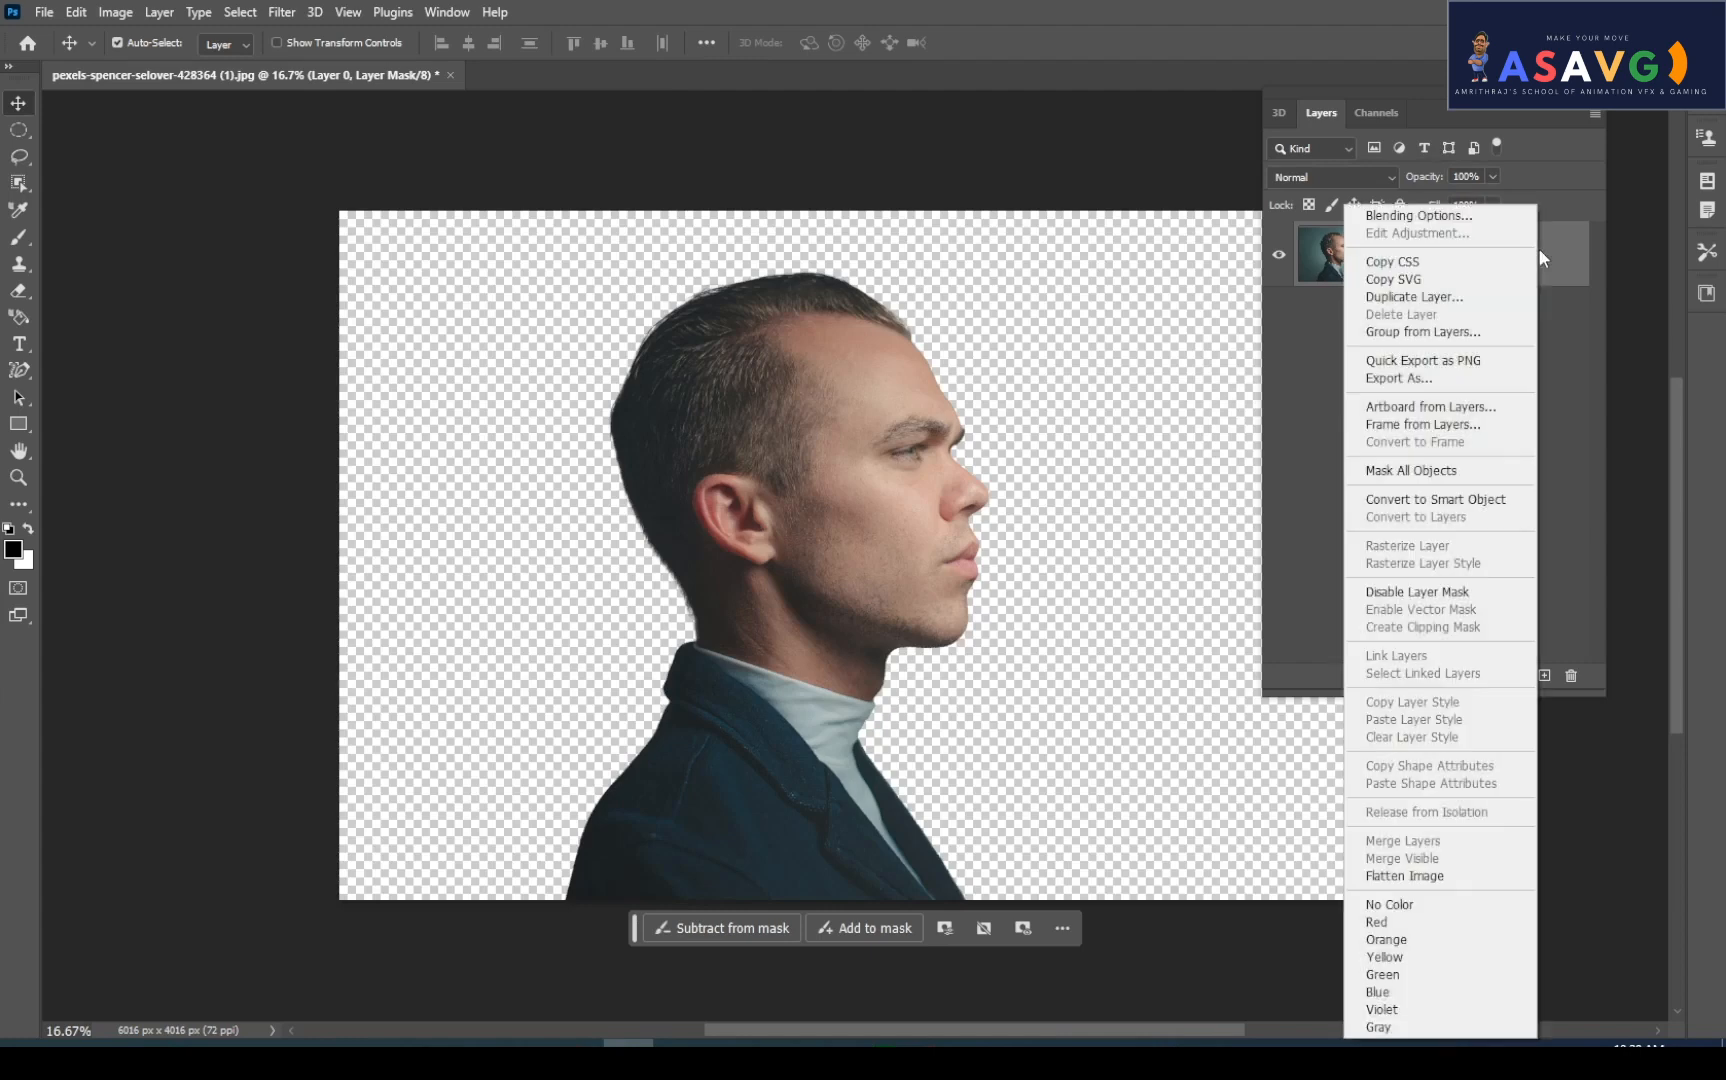
{"action": "left_click", "coordinate": [1476, 503]}
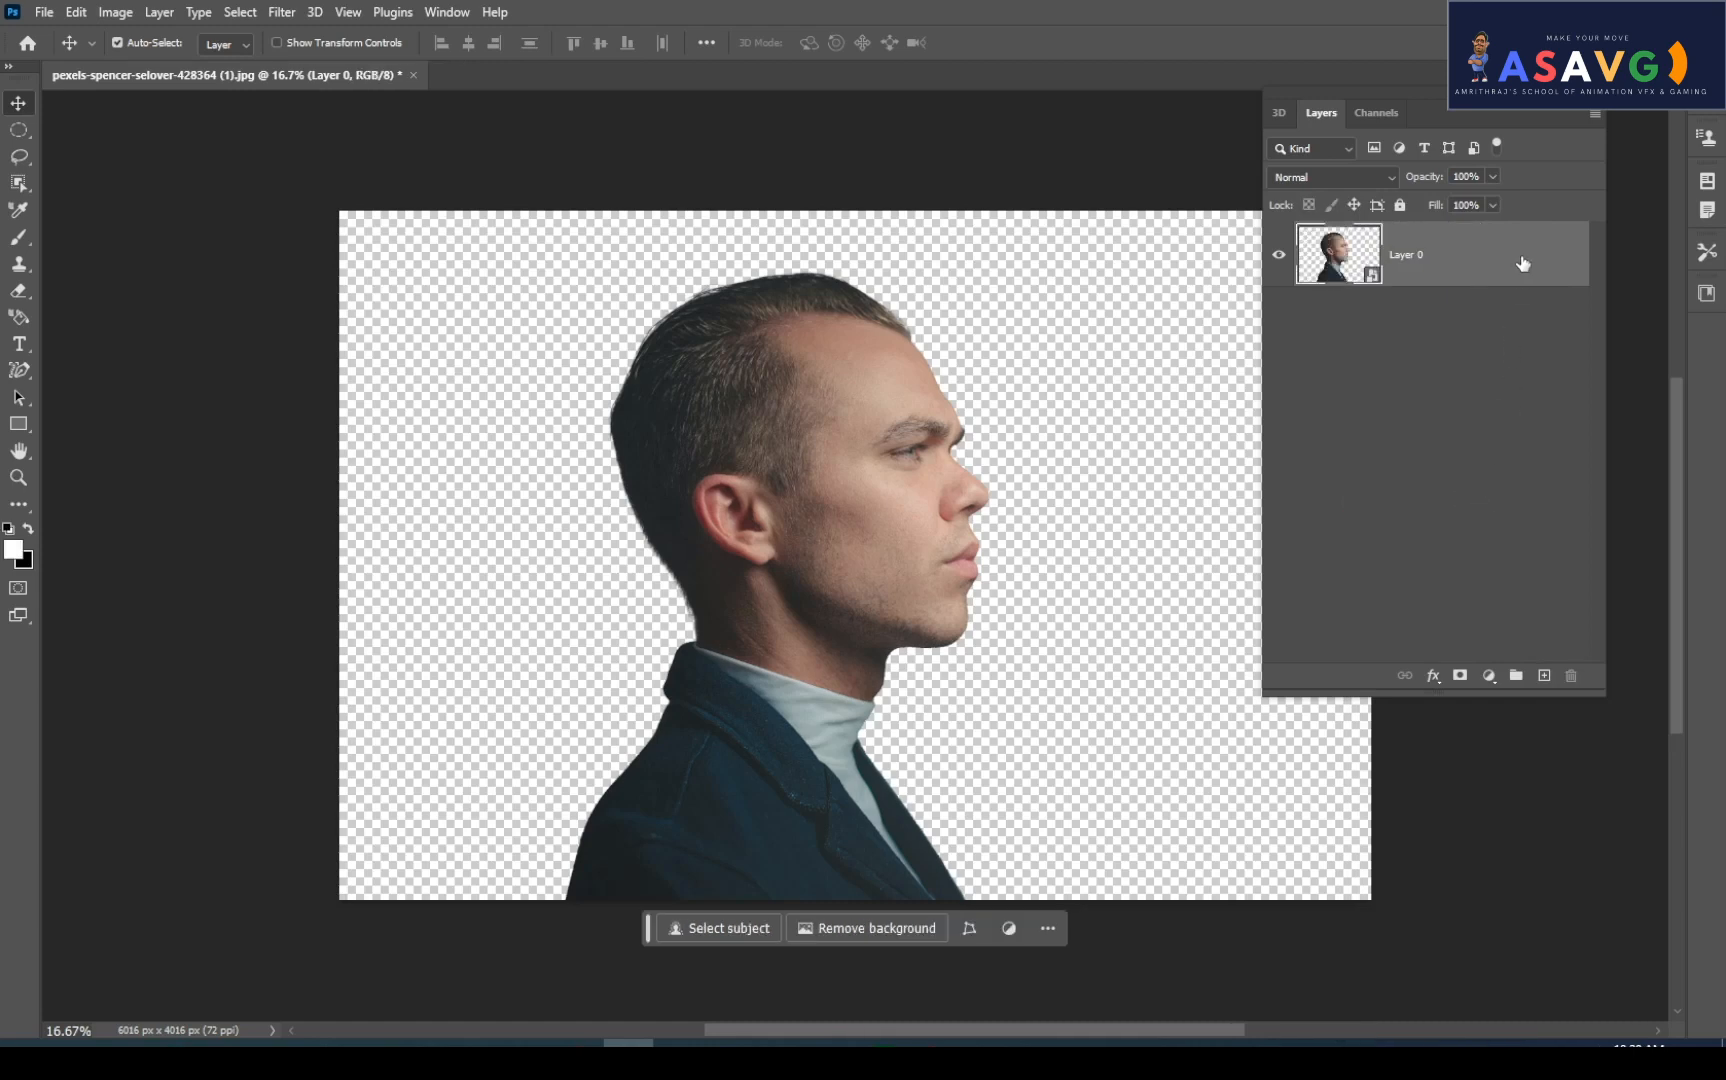
{"action": "right_click", "coordinate": [1521, 260]}
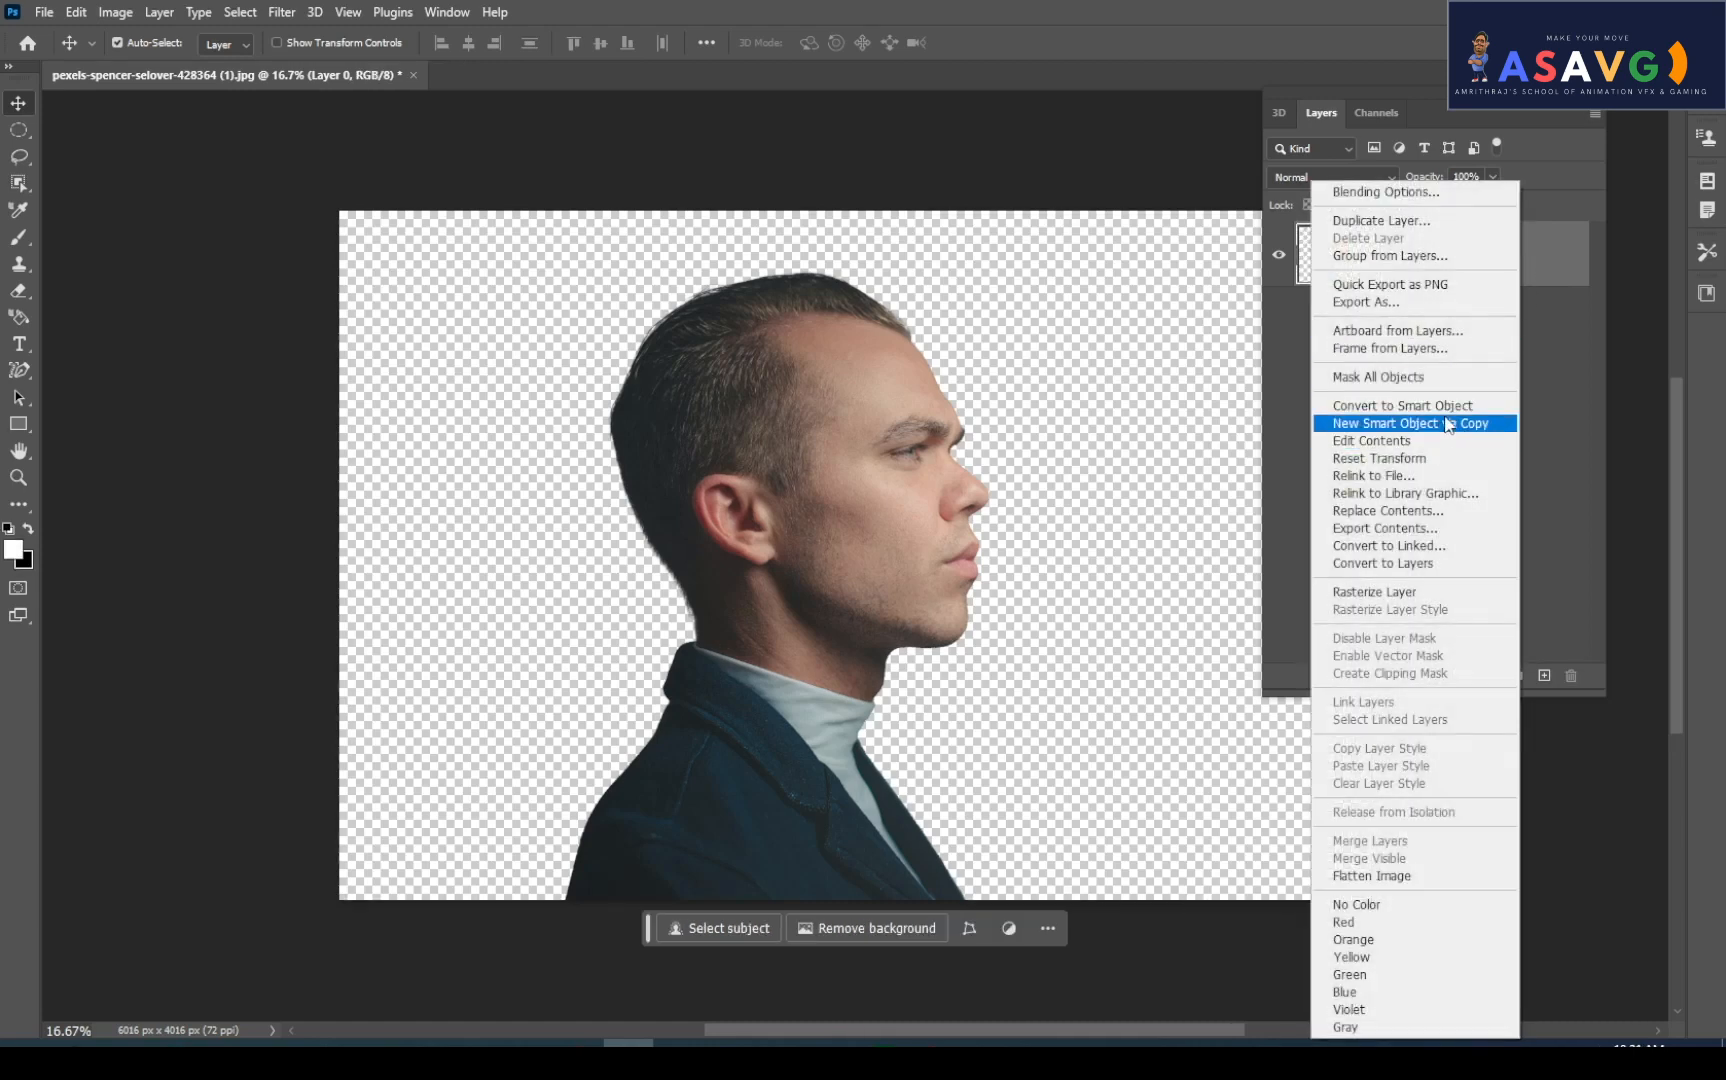
{"action": "left_click", "coordinate": [1430, 598]}
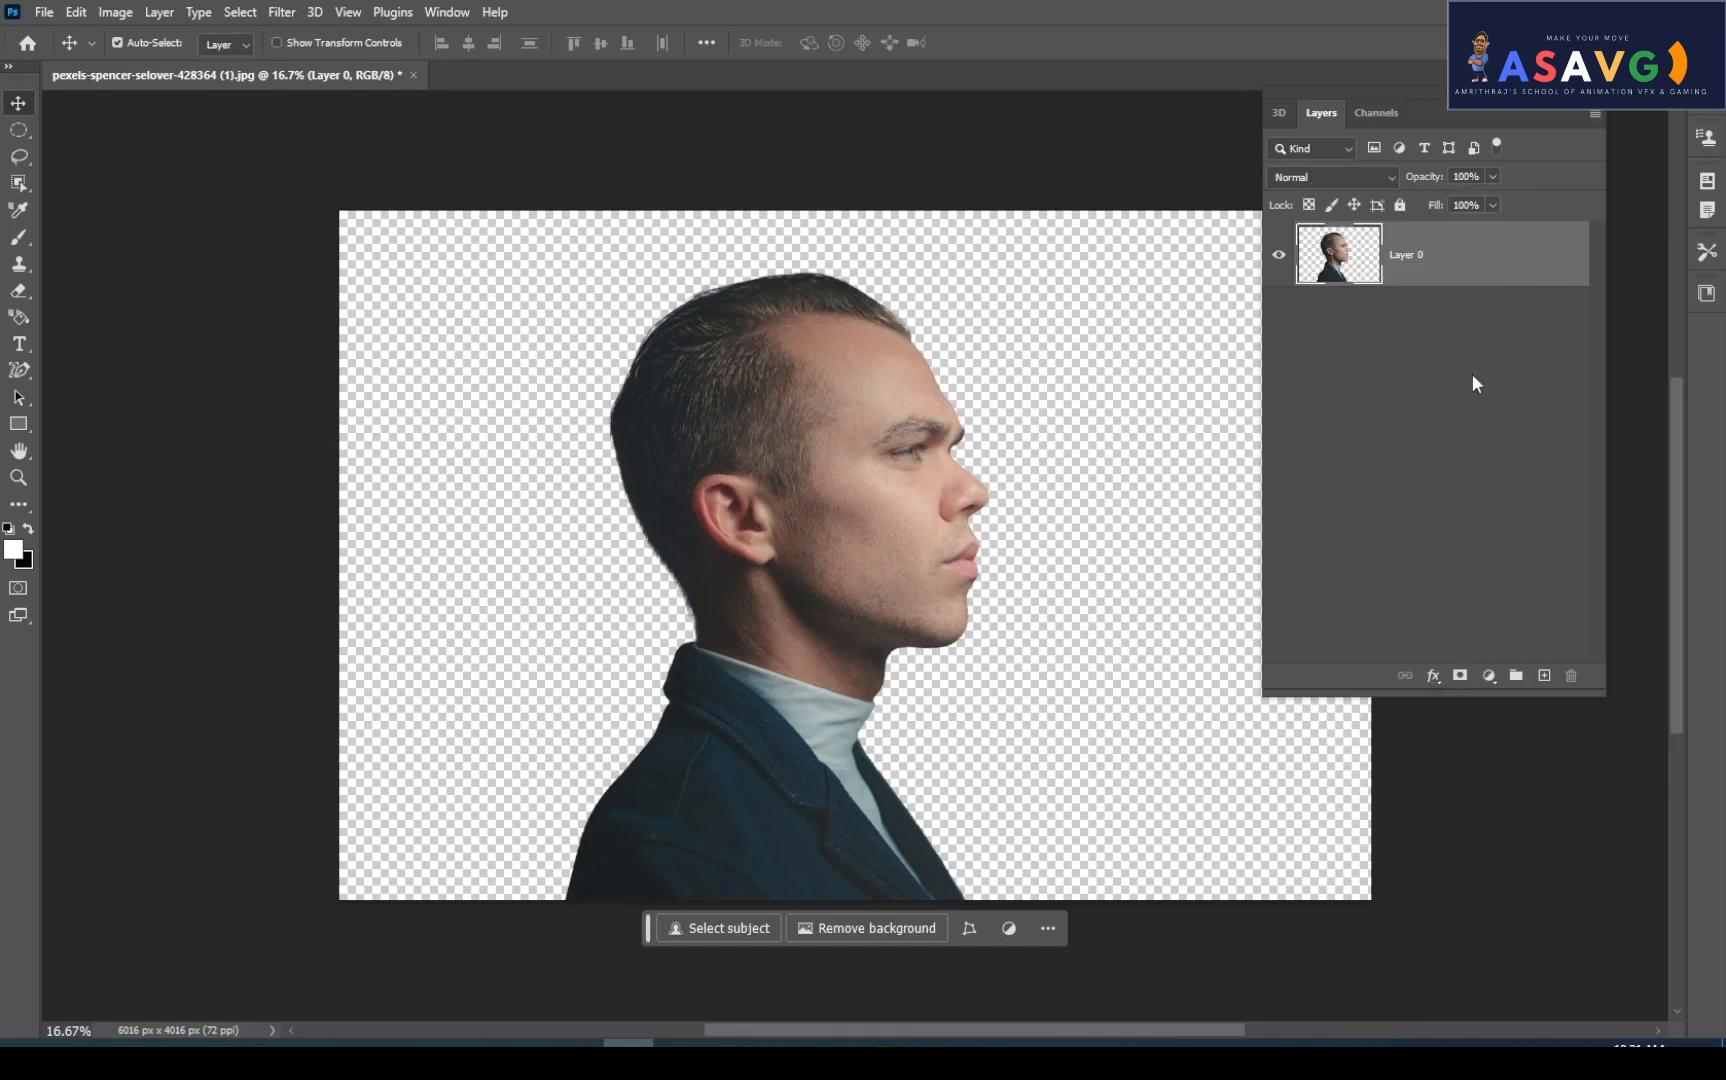
Place CITY.png as a linked image over the man's head
{"action": "left_click_drag", "start_coordinate": [899, 531], "coordinate": [933, 556]}
{"action": "key", "text": "ctrl+z"}
{"action": "left_click", "coordinate": [45, 14]}
{"action": "left_click", "coordinate": [100, 441]}
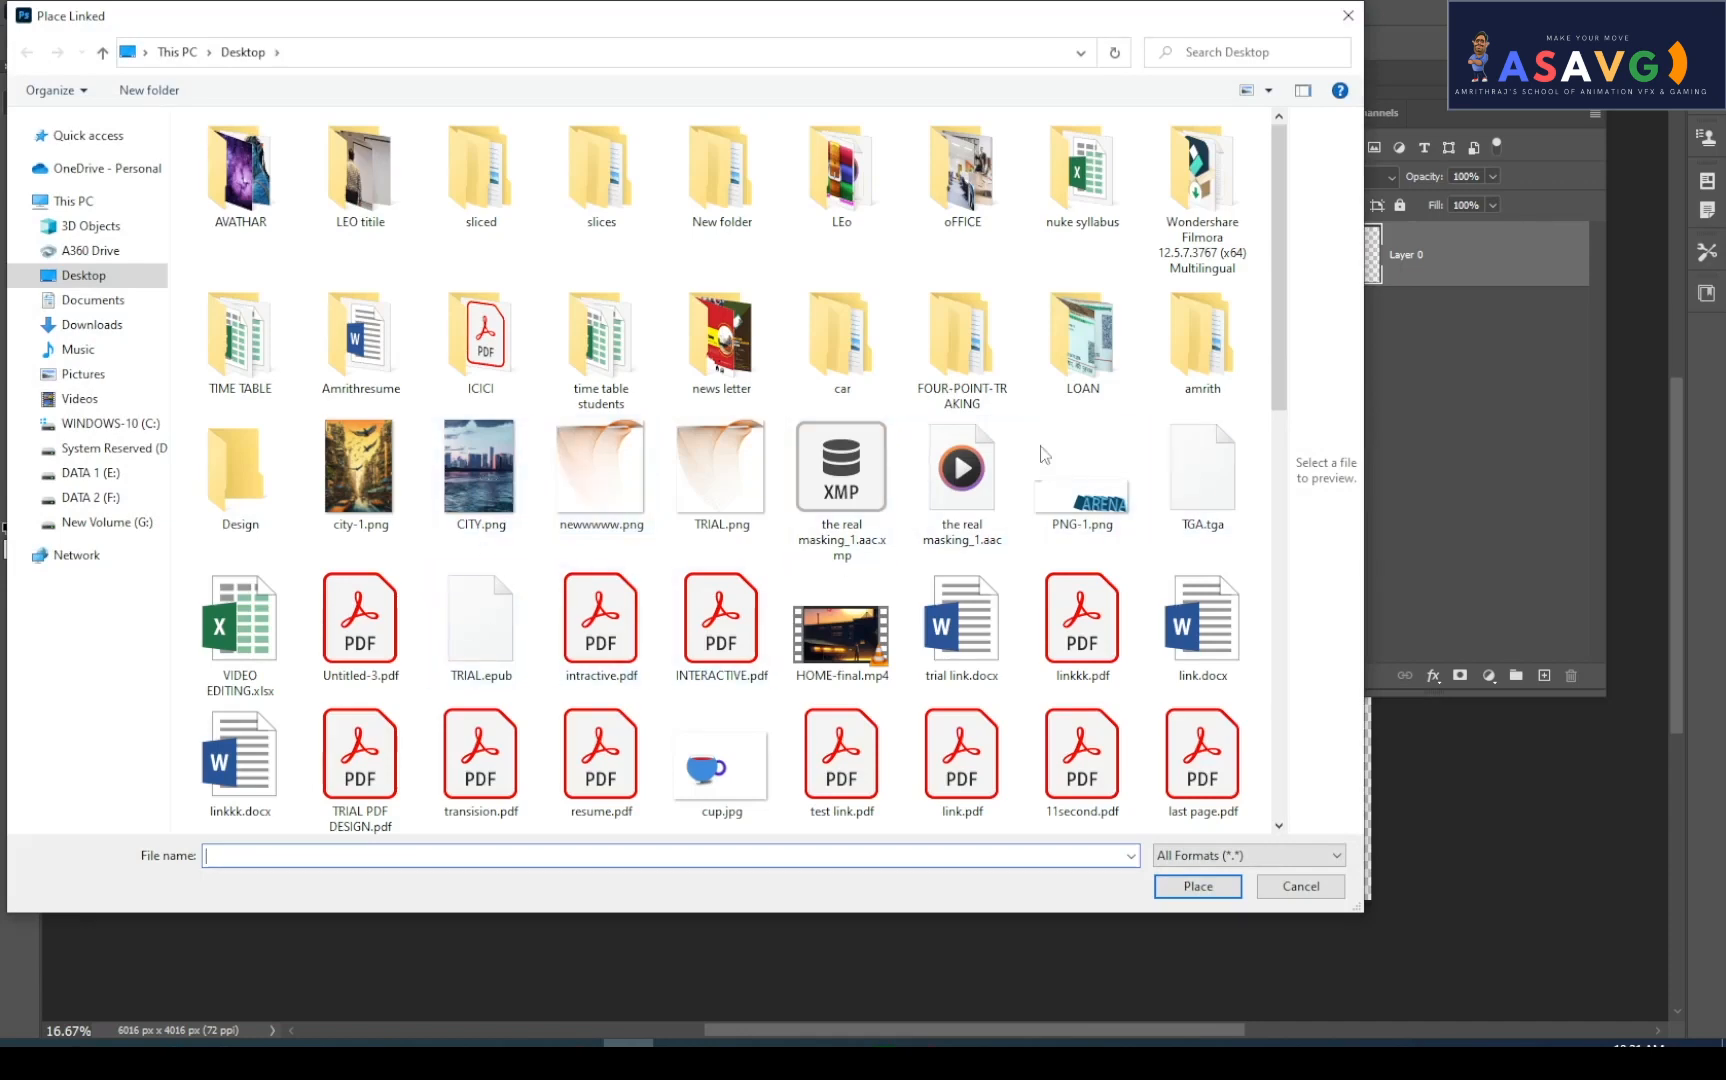
{"action": "double_click", "coordinate": [530, 456]}
{"action": "left_click_drag", "start_coordinate": [838, 516], "coordinate": [772, 359]}
{"action": "key", "text": "Return"}
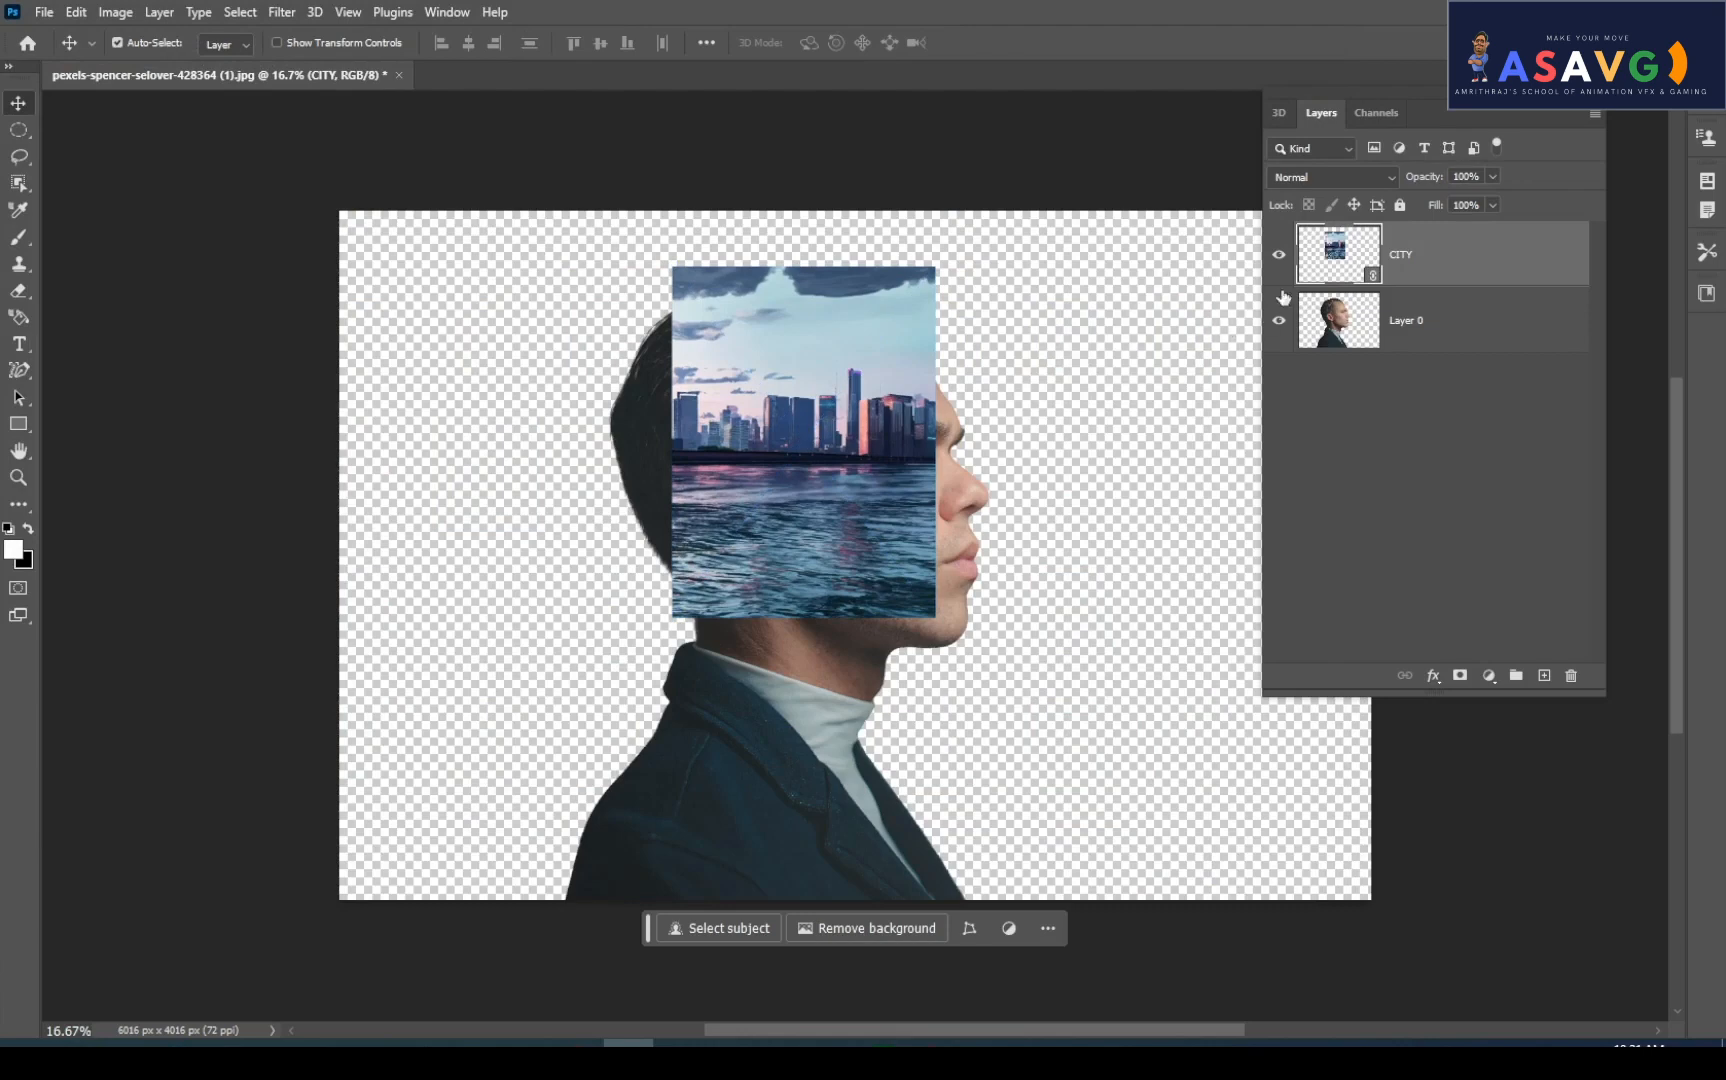
Move the CITY layer beneath Layer 0 and enlarge it to about 506% wide and 335% high as a backdrop
{"action": "left_click_drag", "start_coordinate": [1335, 268], "coordinate": [1338, 352]}
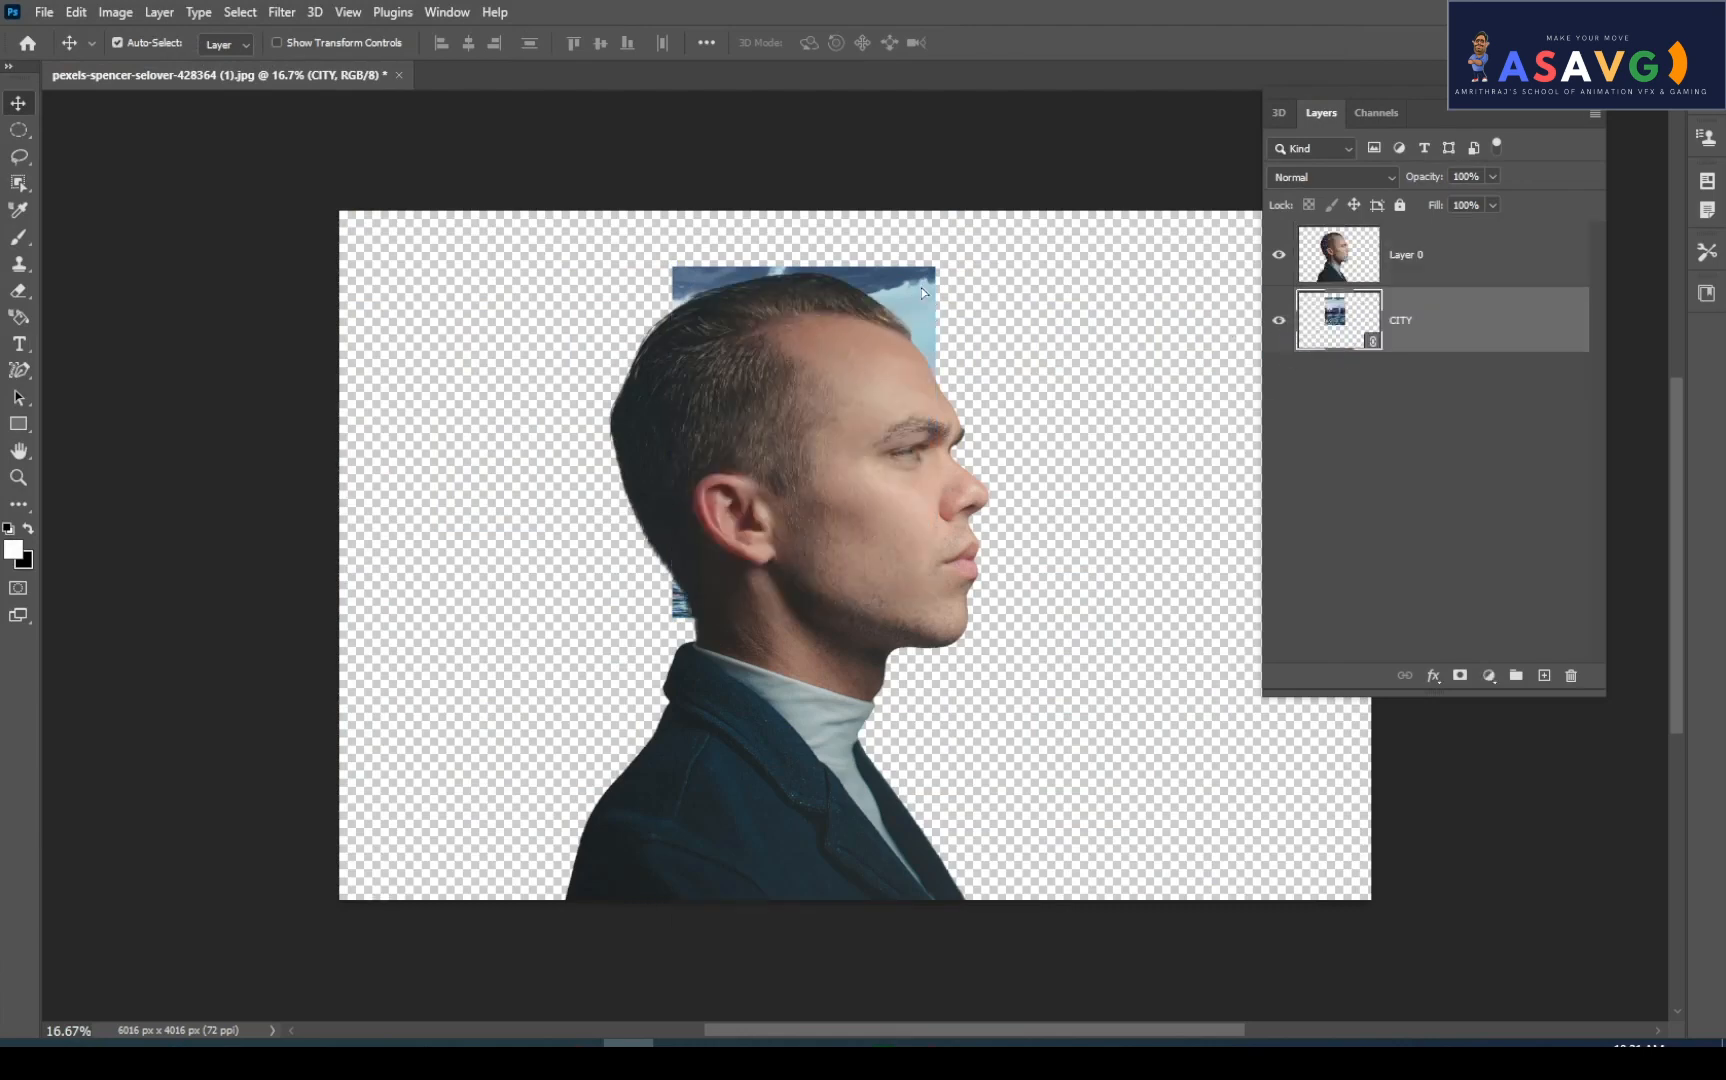
{"action": "left_click_drag", "start_coordinate": [921, 287], "coordinate": [918, 266]}
{"action": "key", "text": "ctrl+t"}
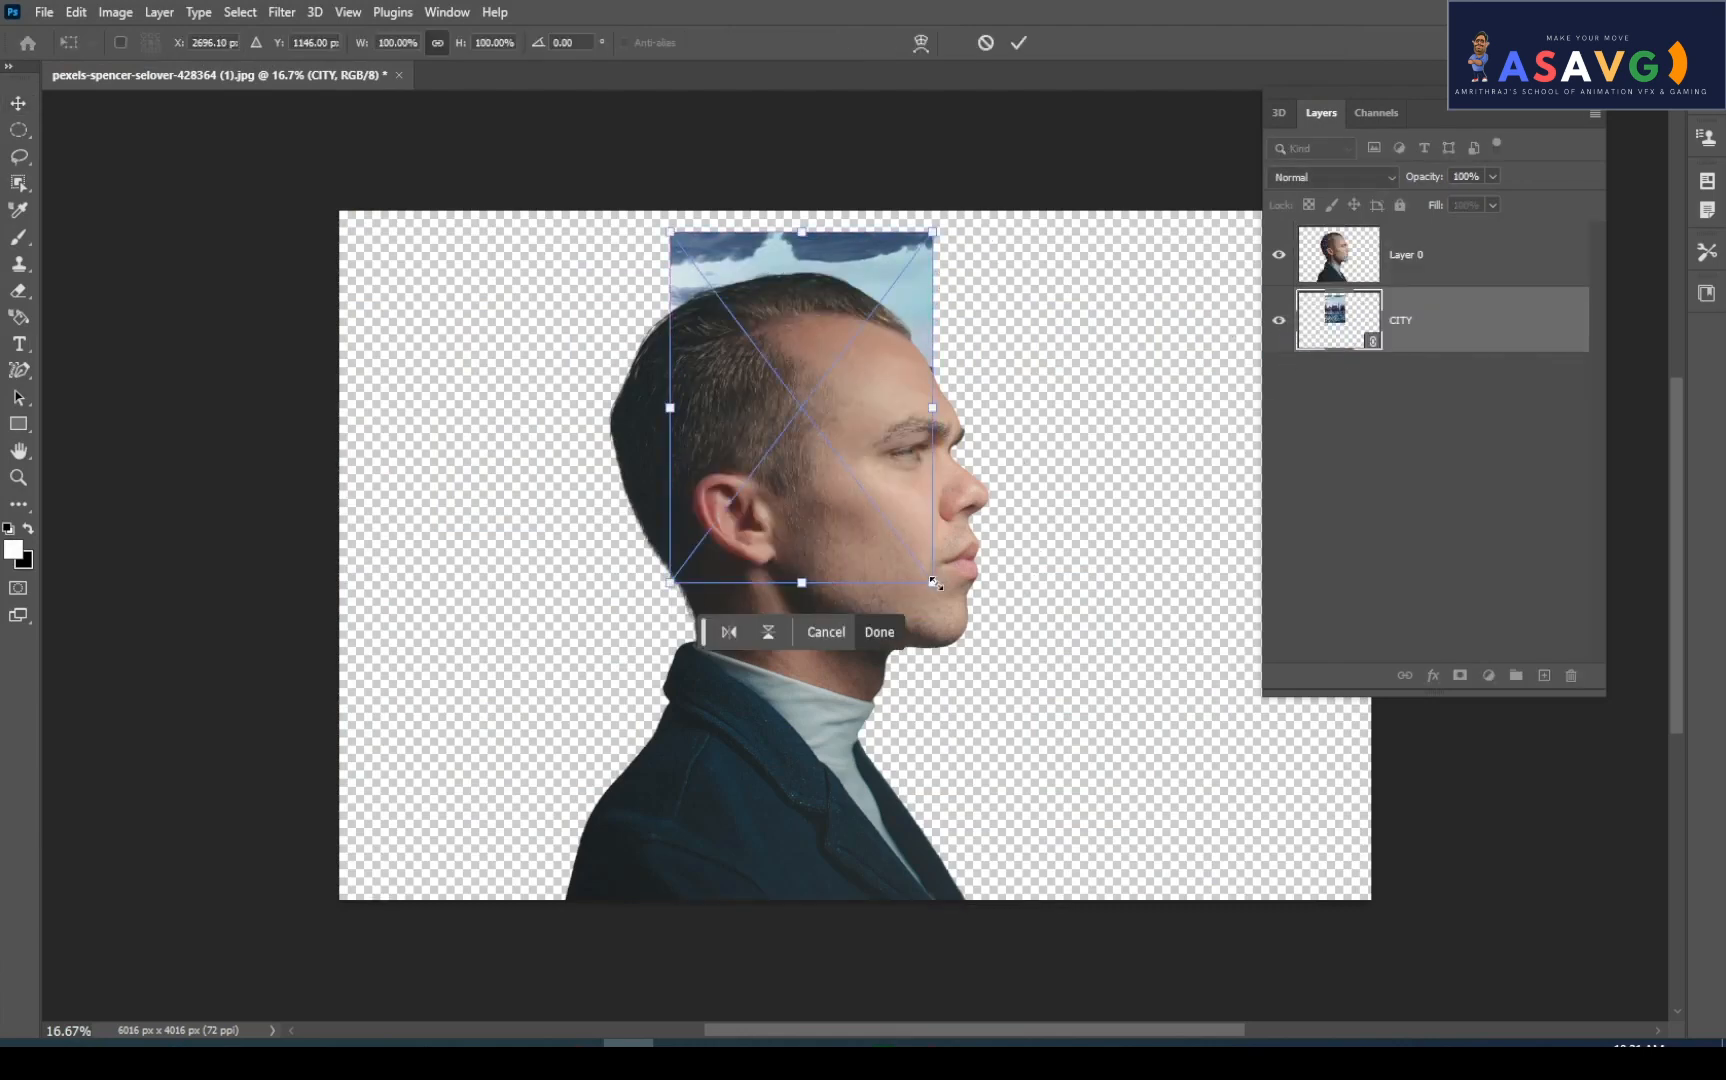
{"action": "left_click_drag", "start_coordinate": [935, 583], "coordinate": [1468, 990]}
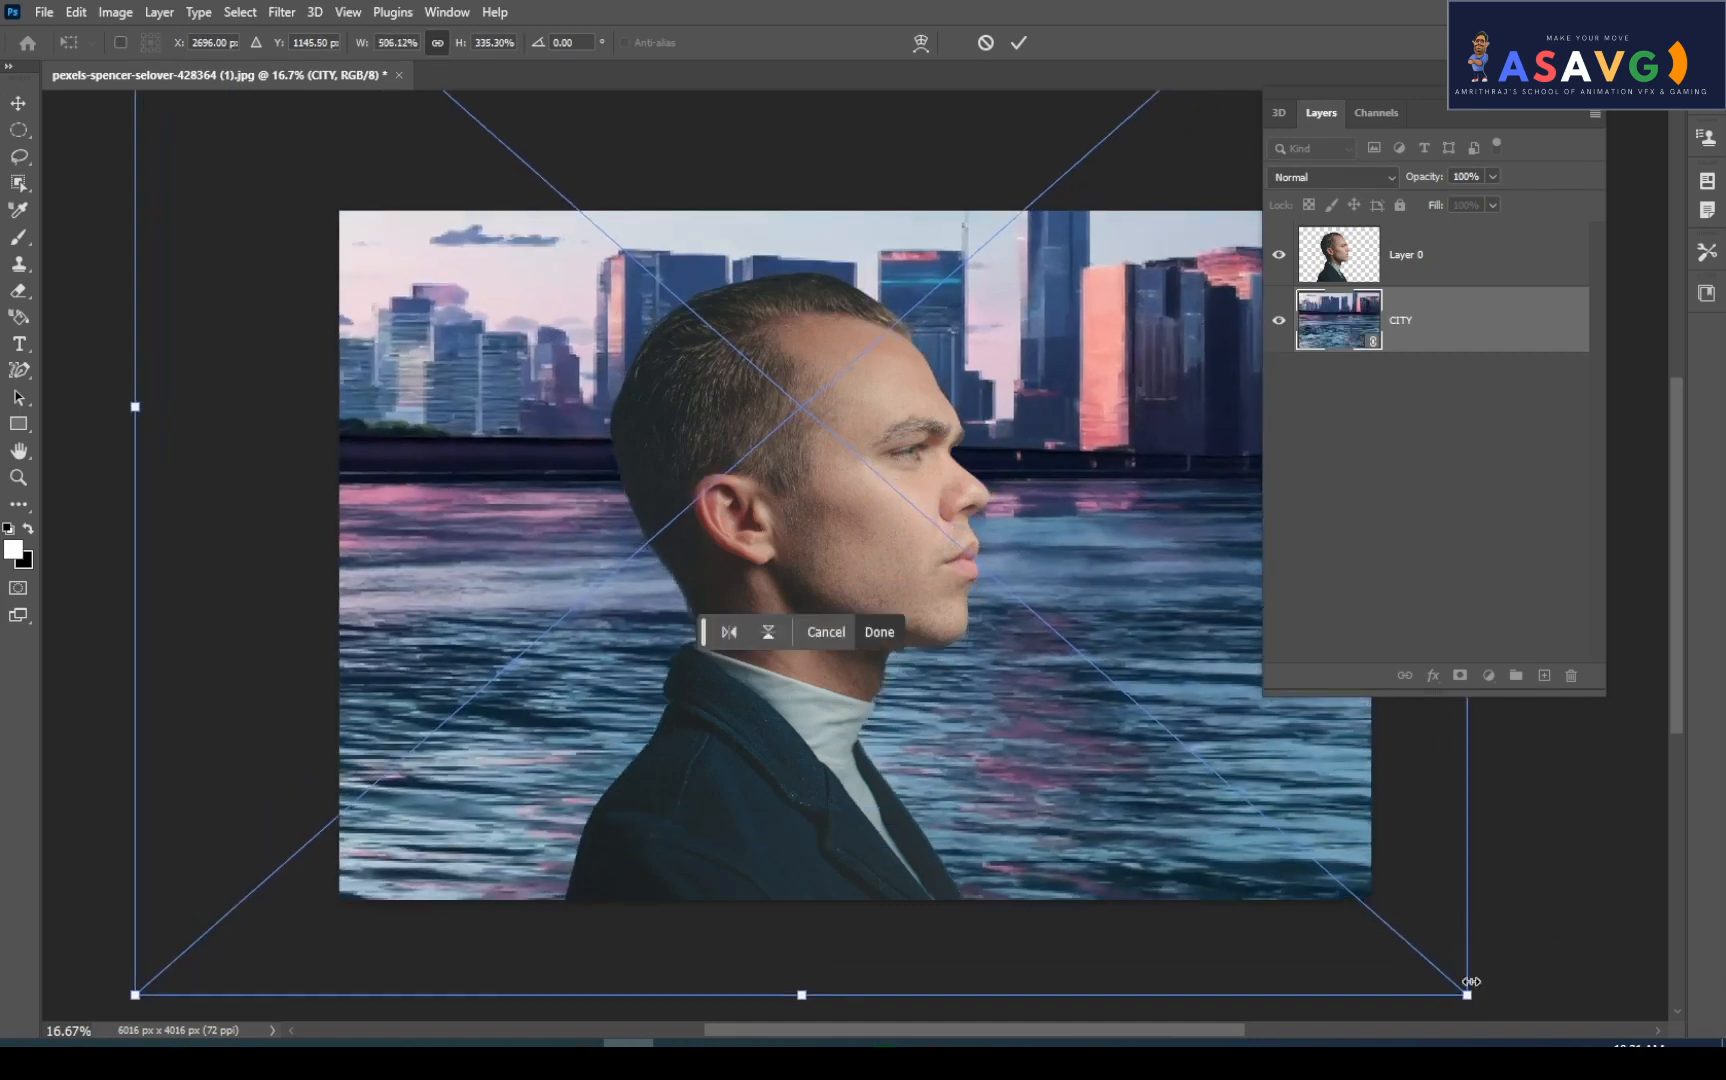
{"action": "key", "text": "Return"}
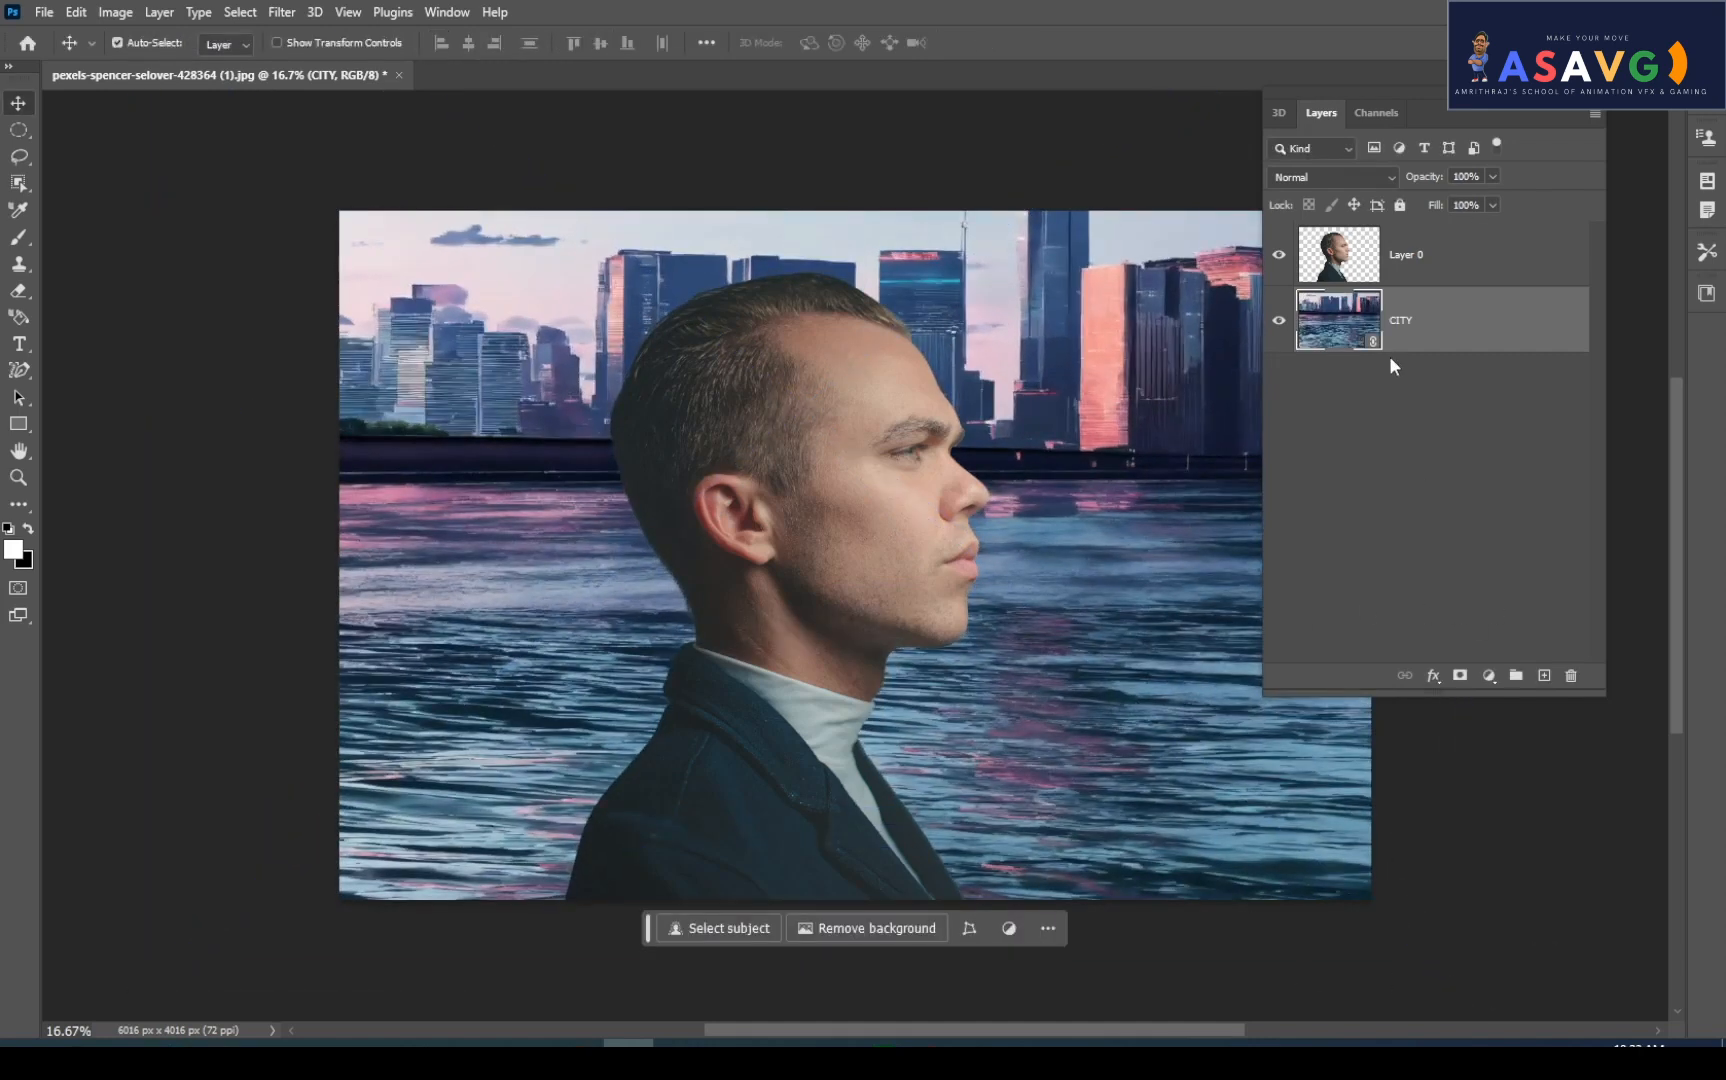
Delete the CITY layer
{"action": "left_click", "coordinate": [1570, 676]}
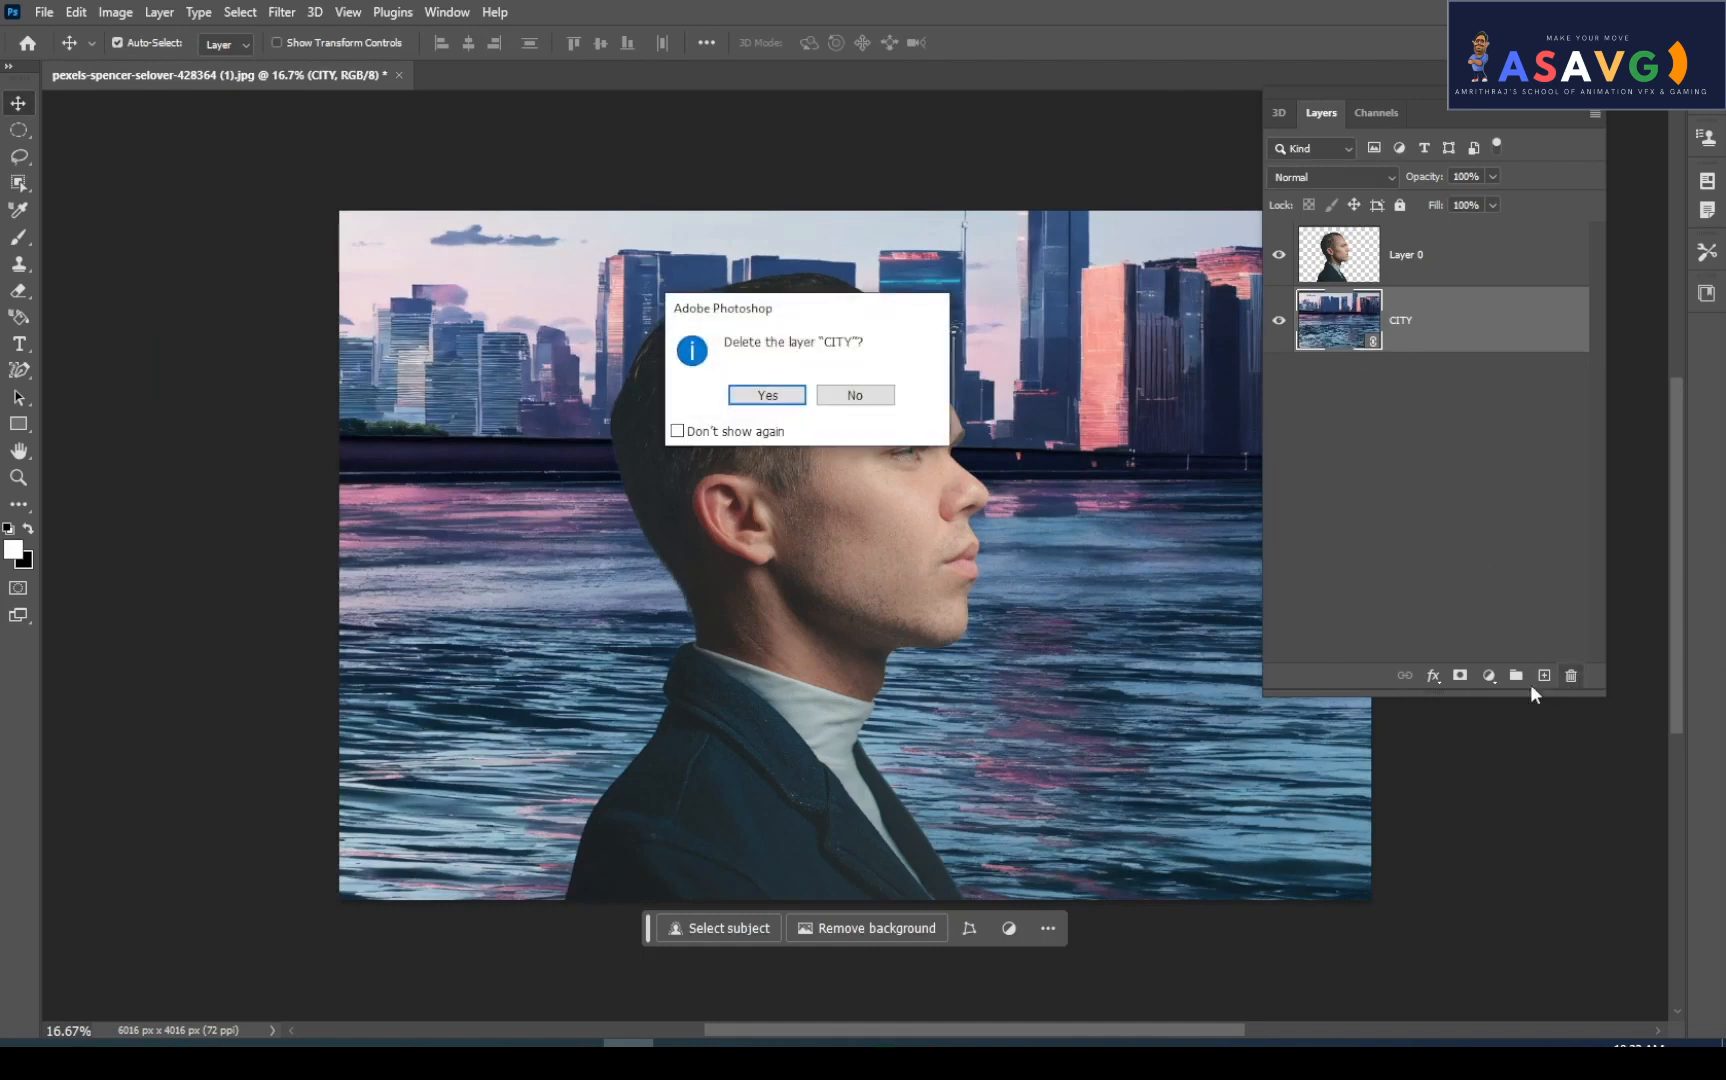
{"action": "left_click", "coordinate": [765, 395]}
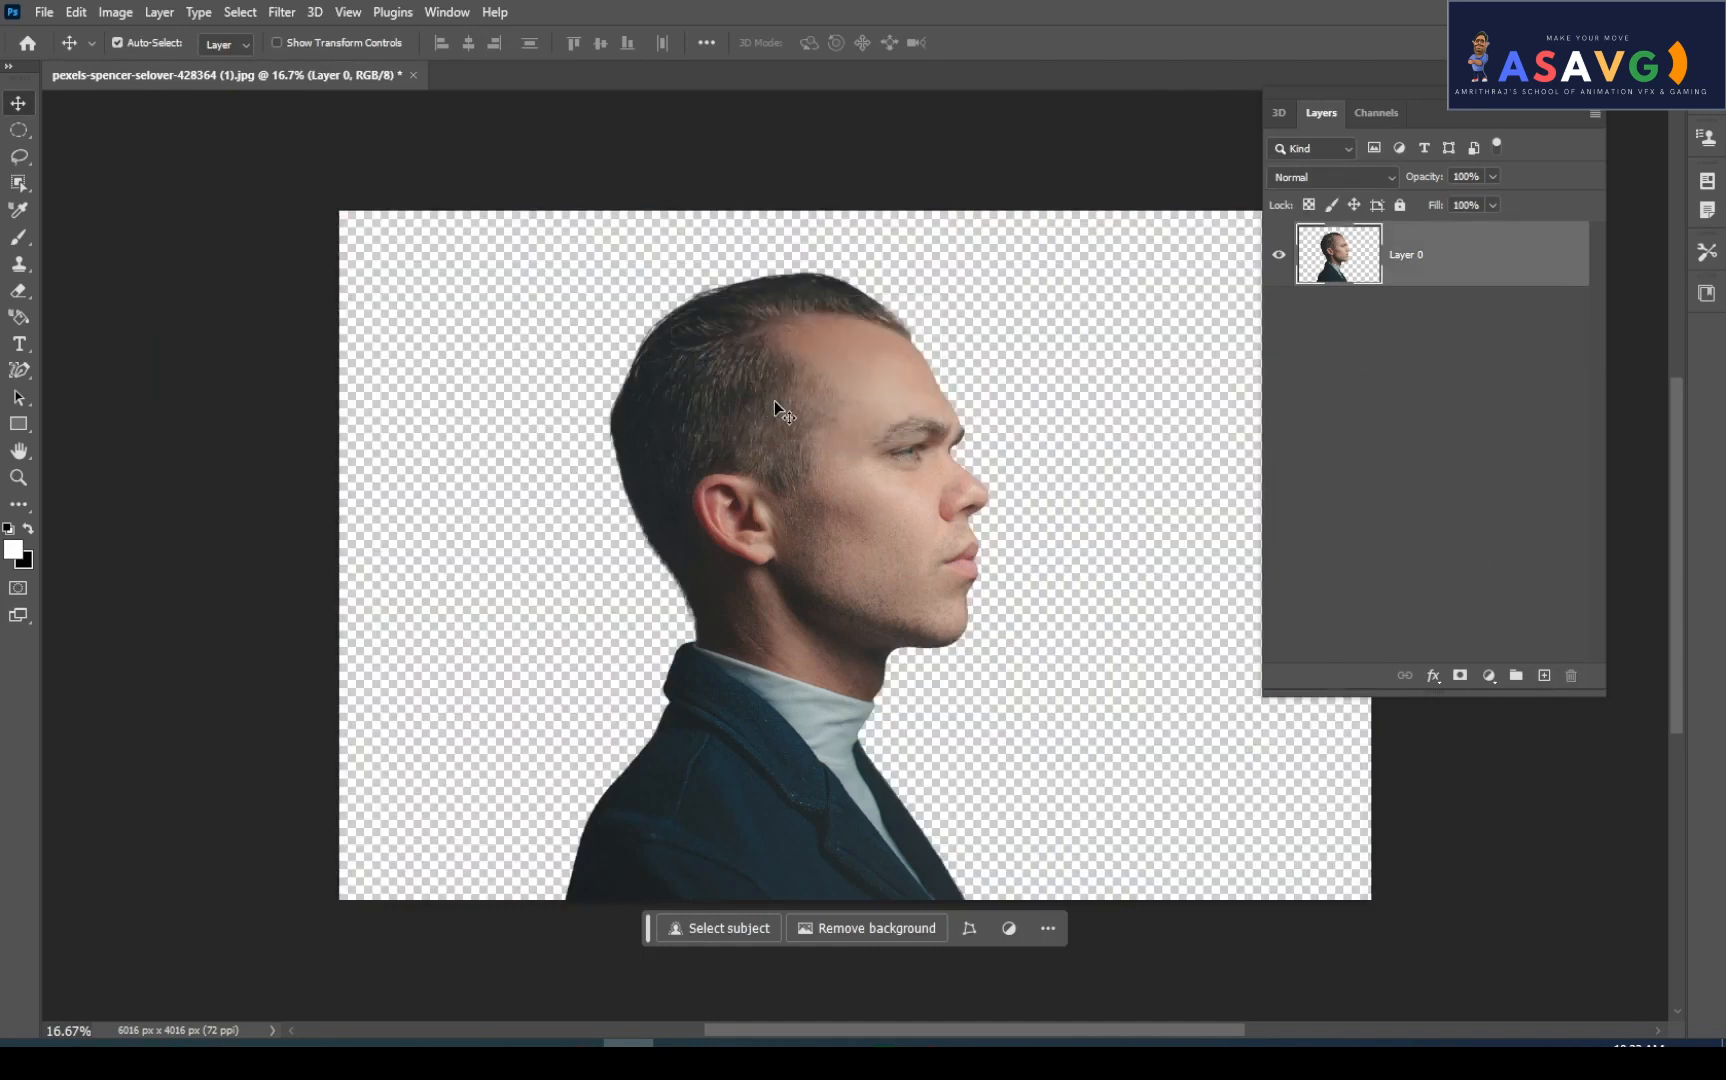
Shift the cut-out man horizontally toward the right side of the canvas and keep Layer 0 selected
{"action": "left_click_drag", "start_coordinate": [774, 400], "coordinate": [868, 416]}
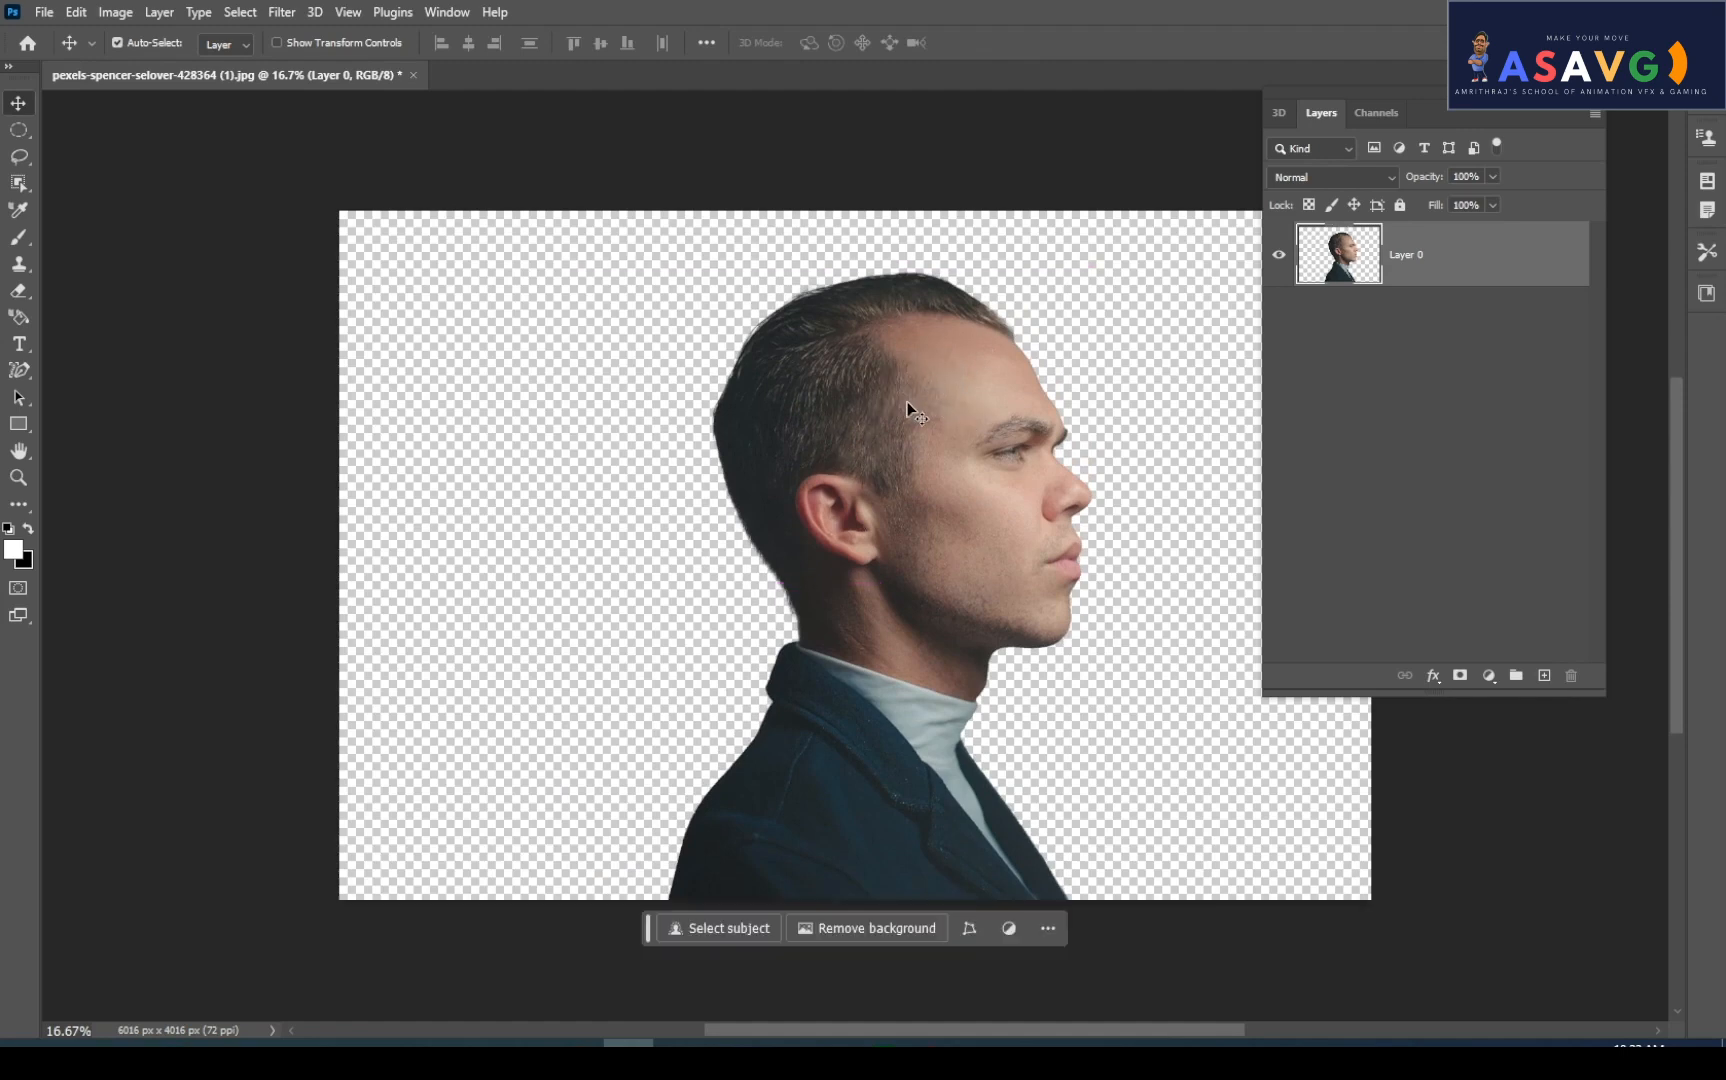
{"action": "left_click", "coordinate": [687, 402]}
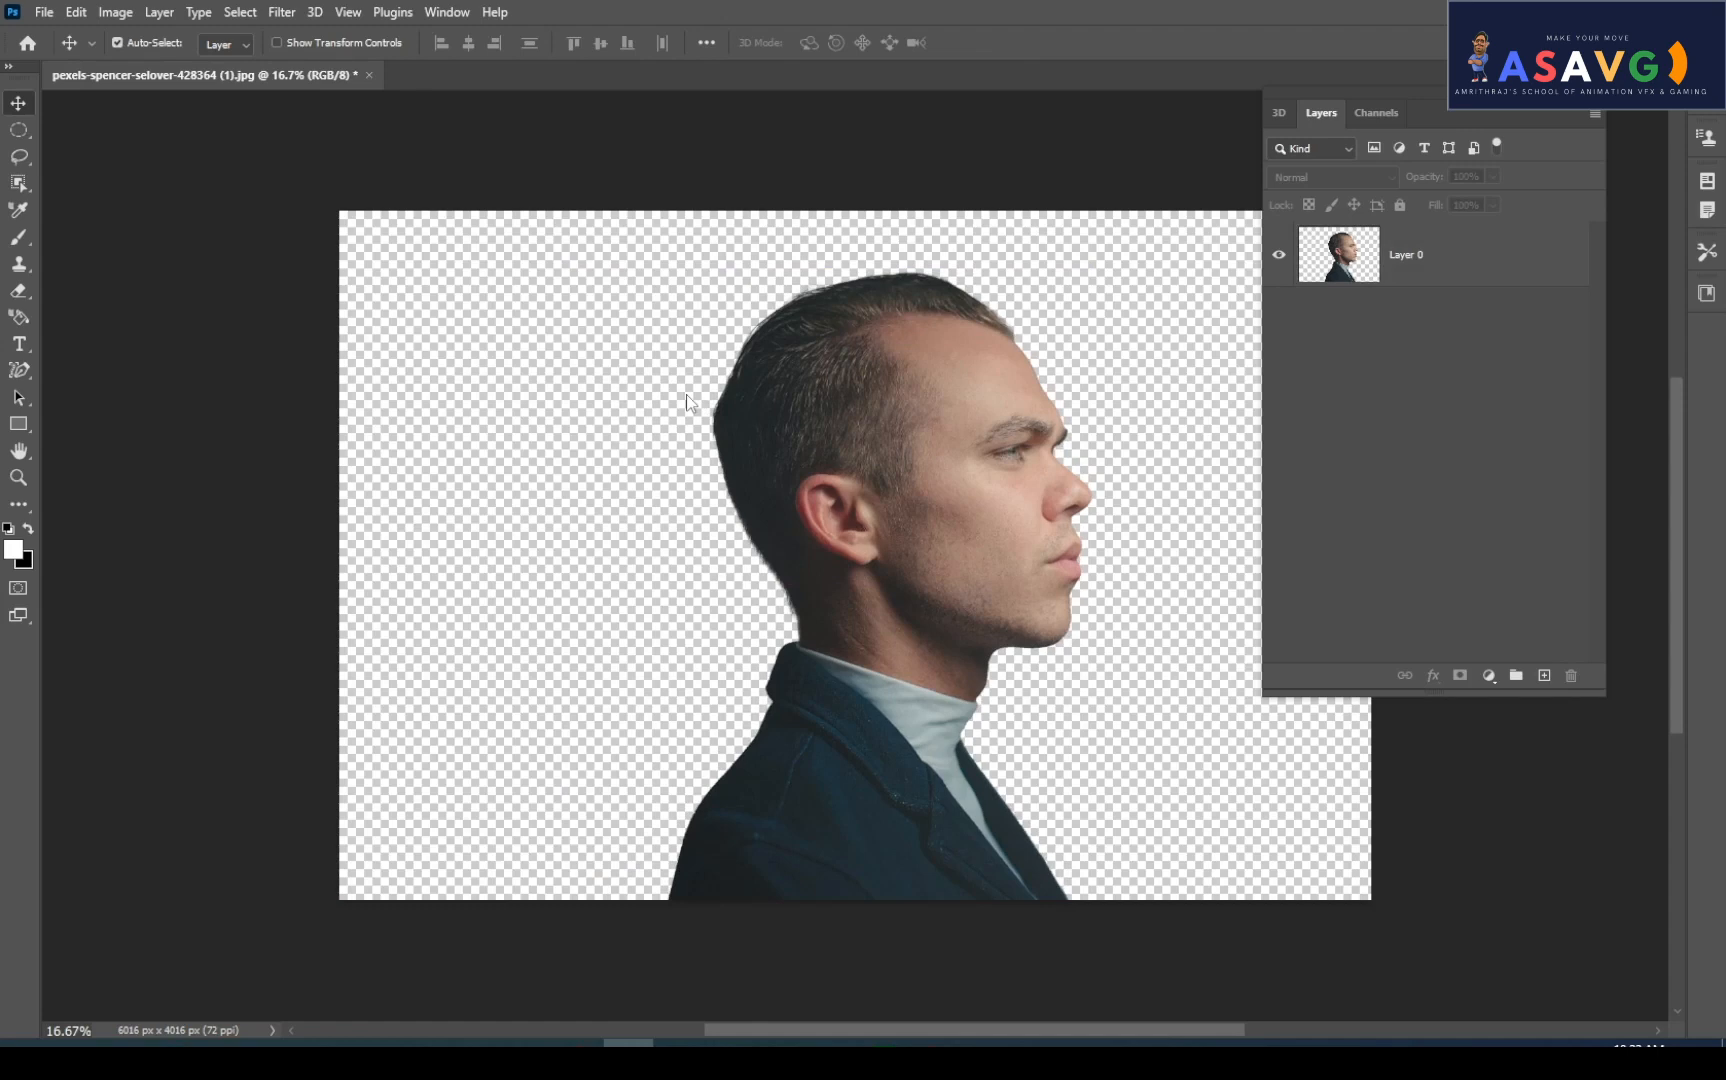
{"action": "left_click", "coordinate": [1496, 268]}
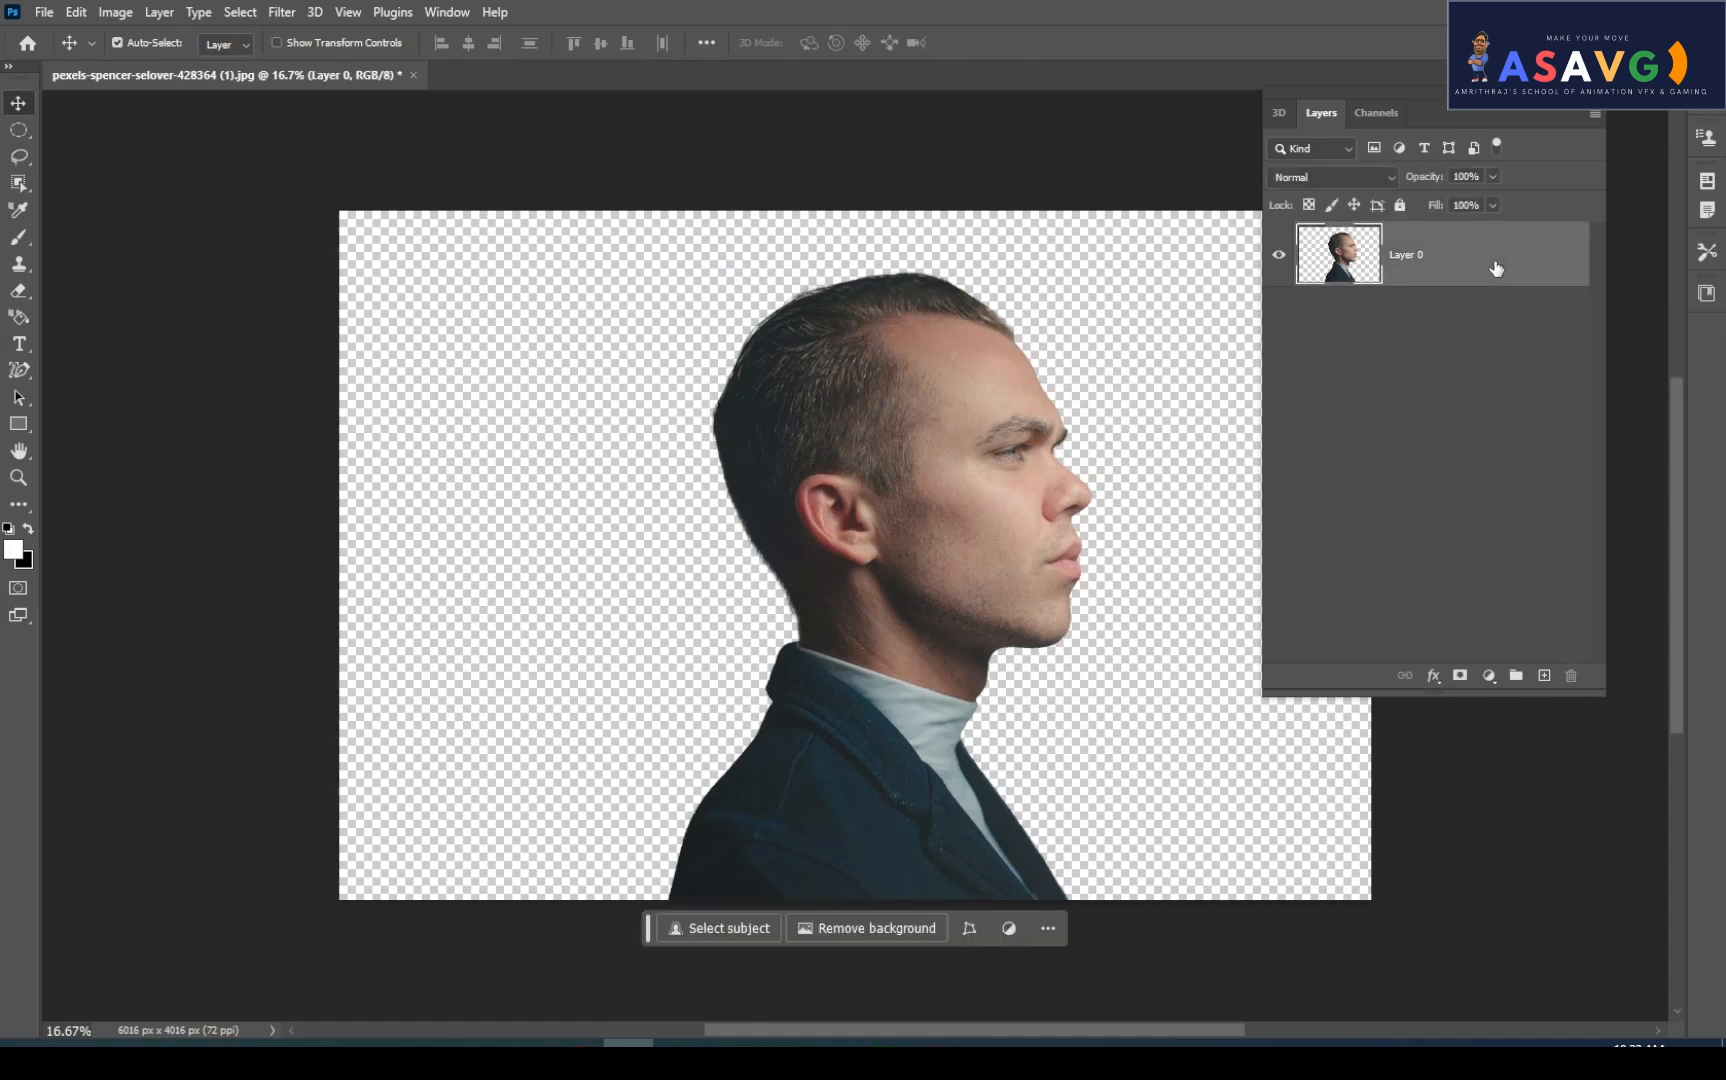
Place city-1.png as a linked image over the man, enlarged to about 166% wide and 181% high
{"action": "left_click", "coordinate": [44, 13]}
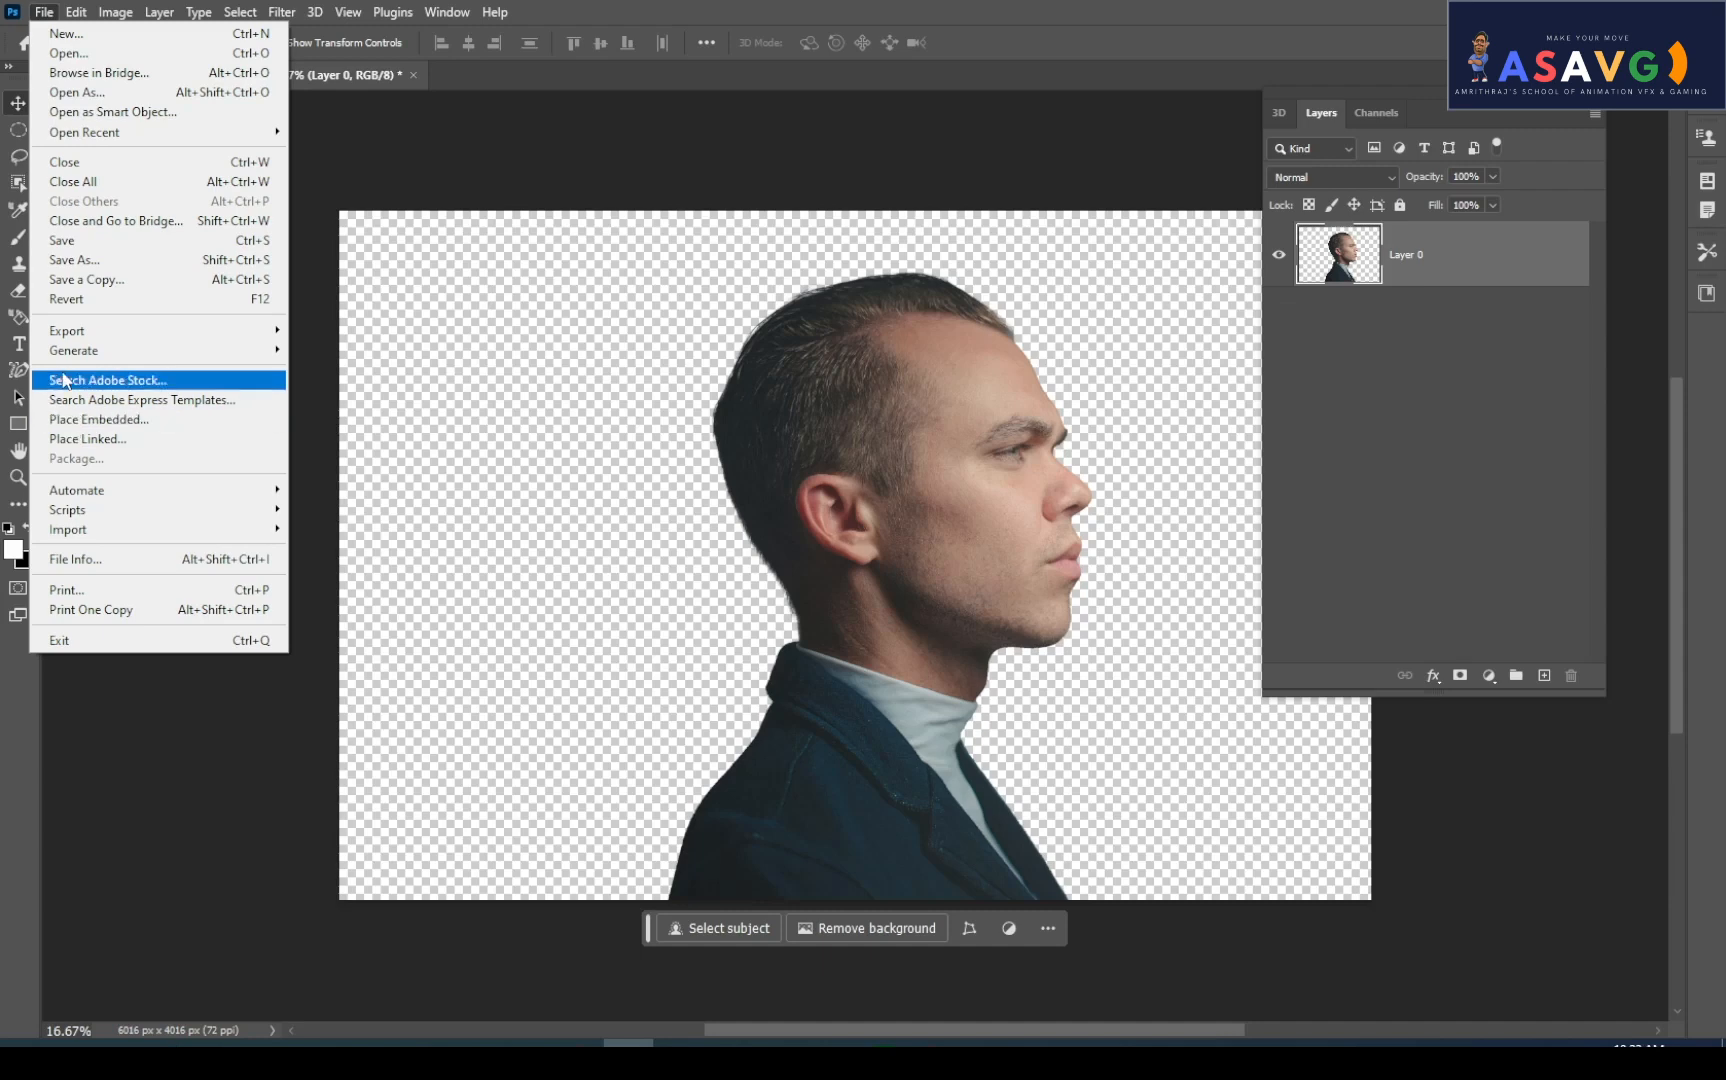
{"action": "left_click", "coordinate": [91, 443]}
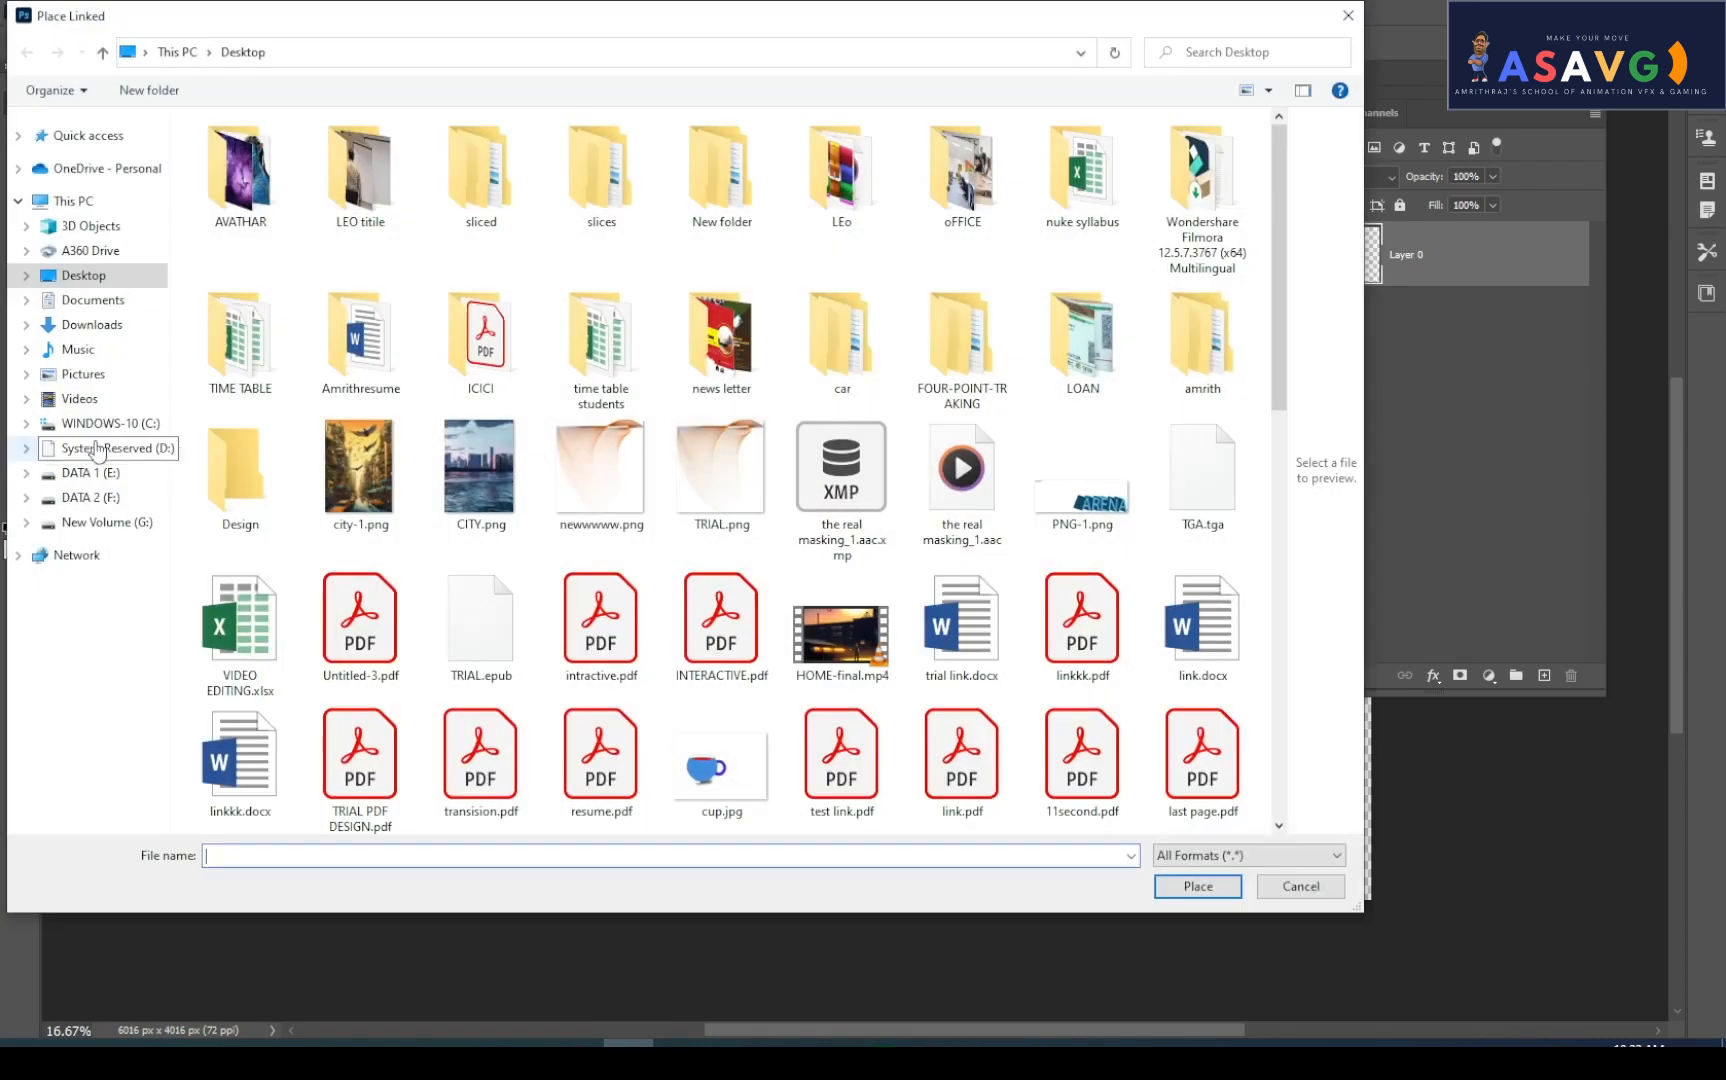
{"action": "left_click", "coordinate": [360, 484]}
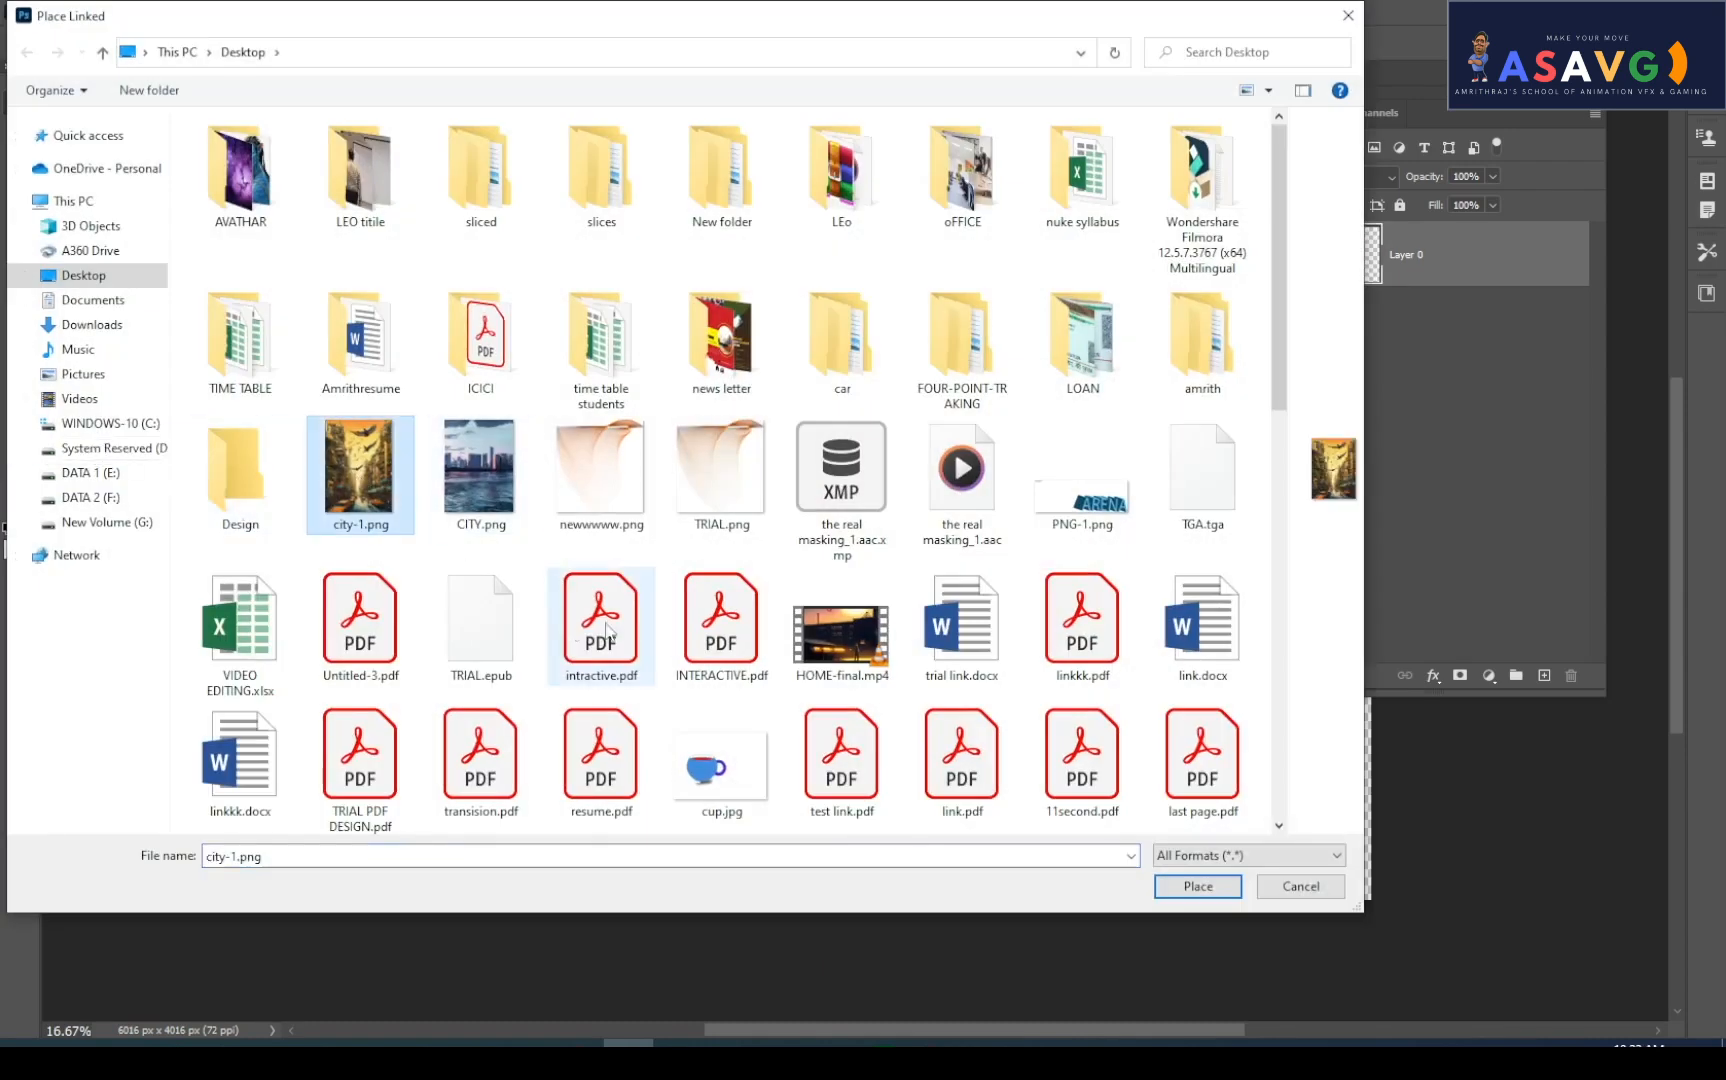
{"action": "left_click", "coordinate": [1198, 886]}
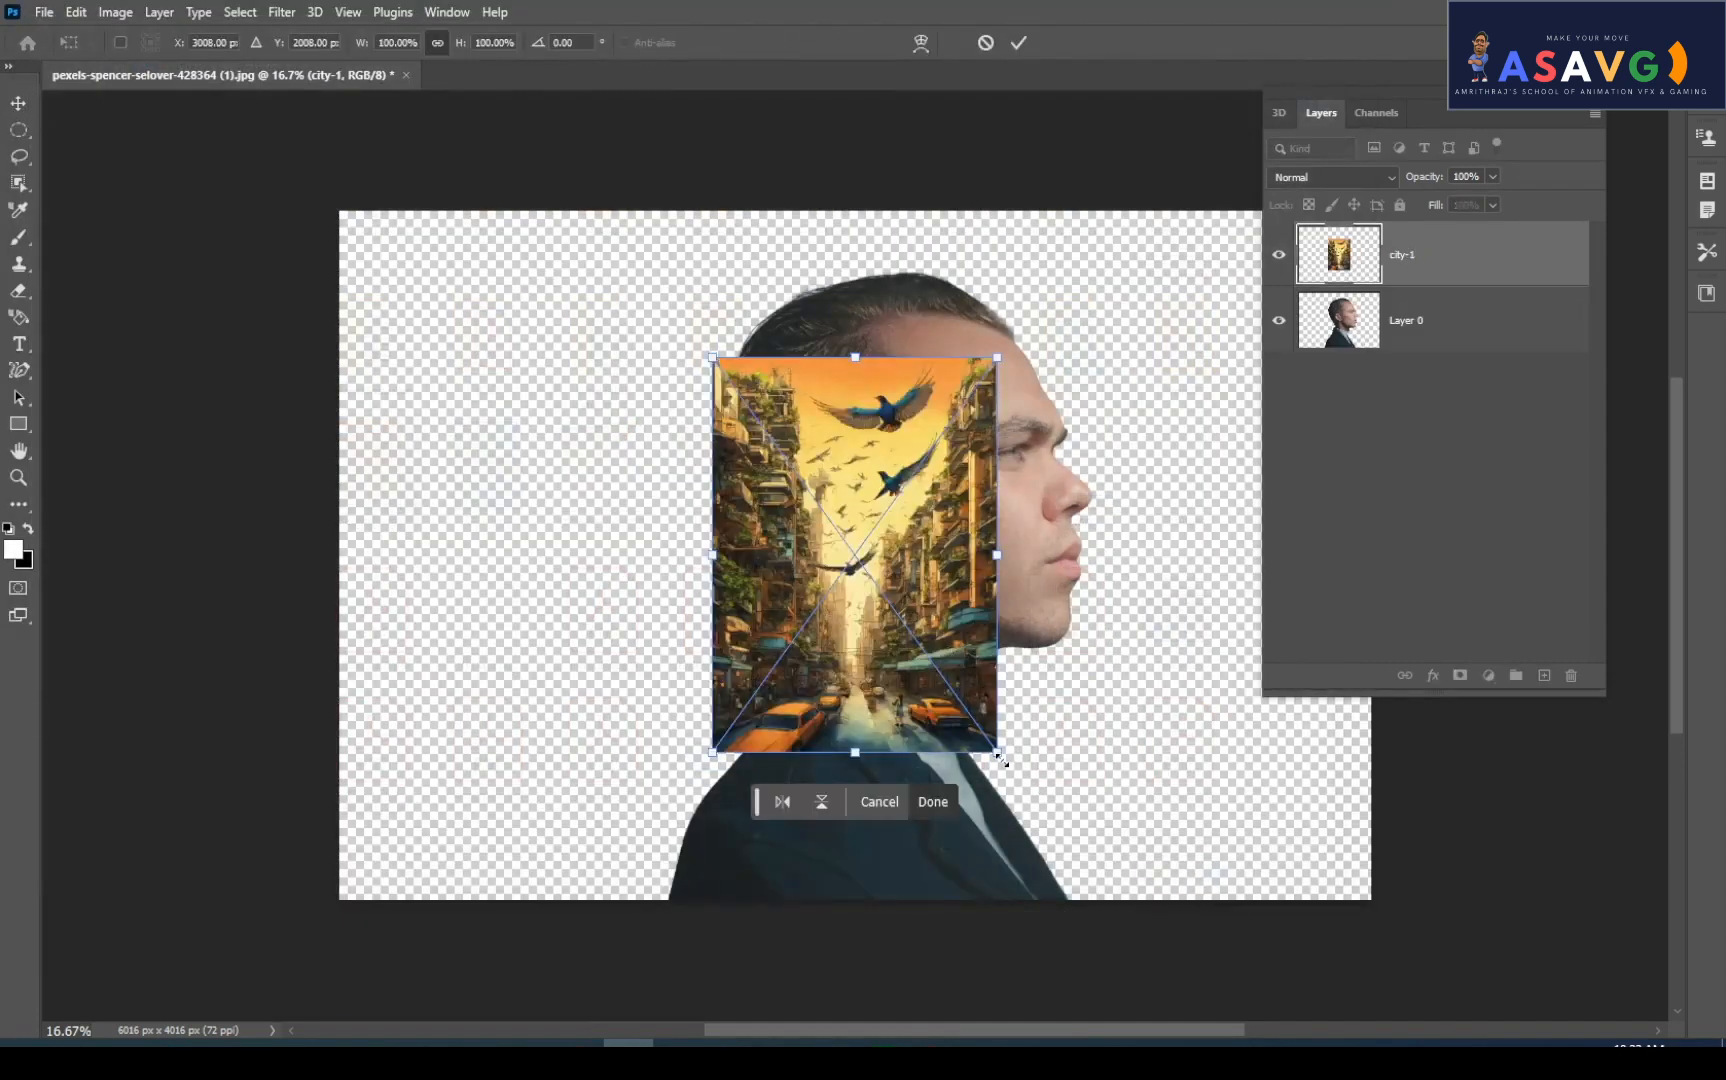
{"action": "left_click_drag", "start_coordinate": [999, 756], "coordinate": [1091, 922]}
{"action": "left_click_drag", "start_coordinate": [974, 773], "coordinate": [1010, 773]}
{"action": "key", "text": "Return"}
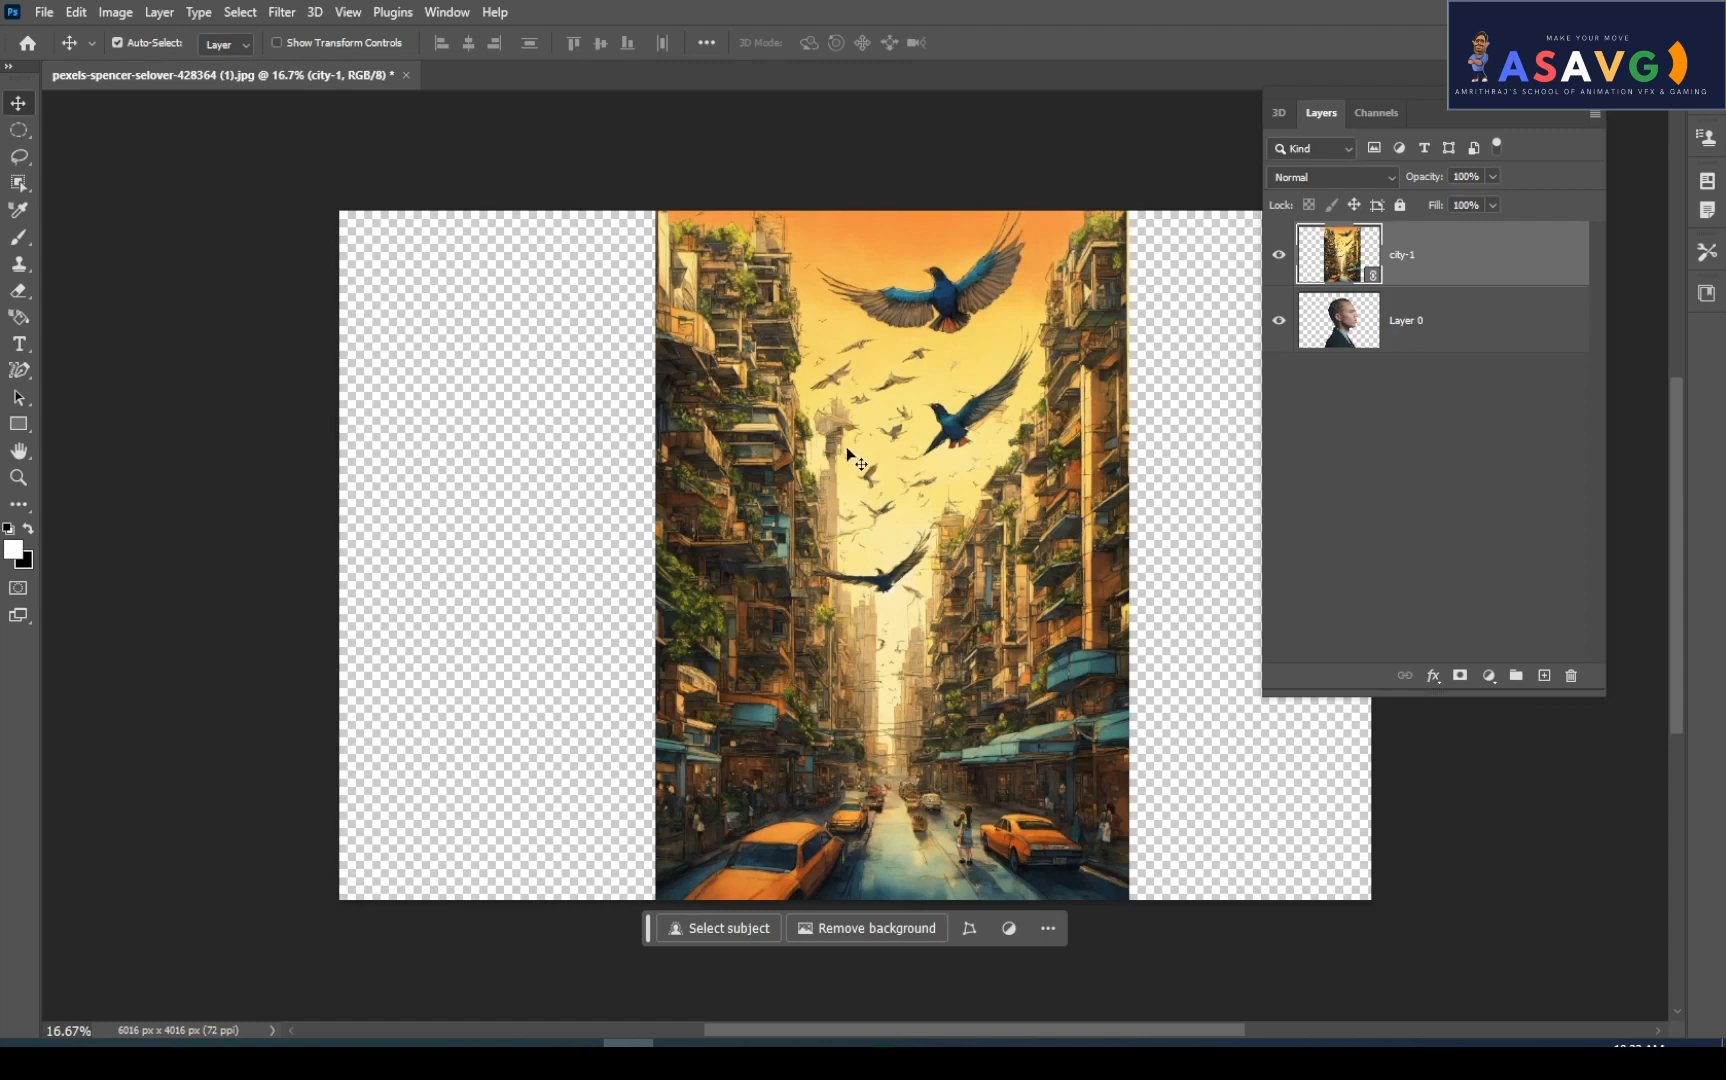
Shift the city-1 image slightly right over the man and lower its layer opacity to 34%
{"action": "left_click_drag", "start_coordinate": [936, 582], "coordinate": [980, 578]}
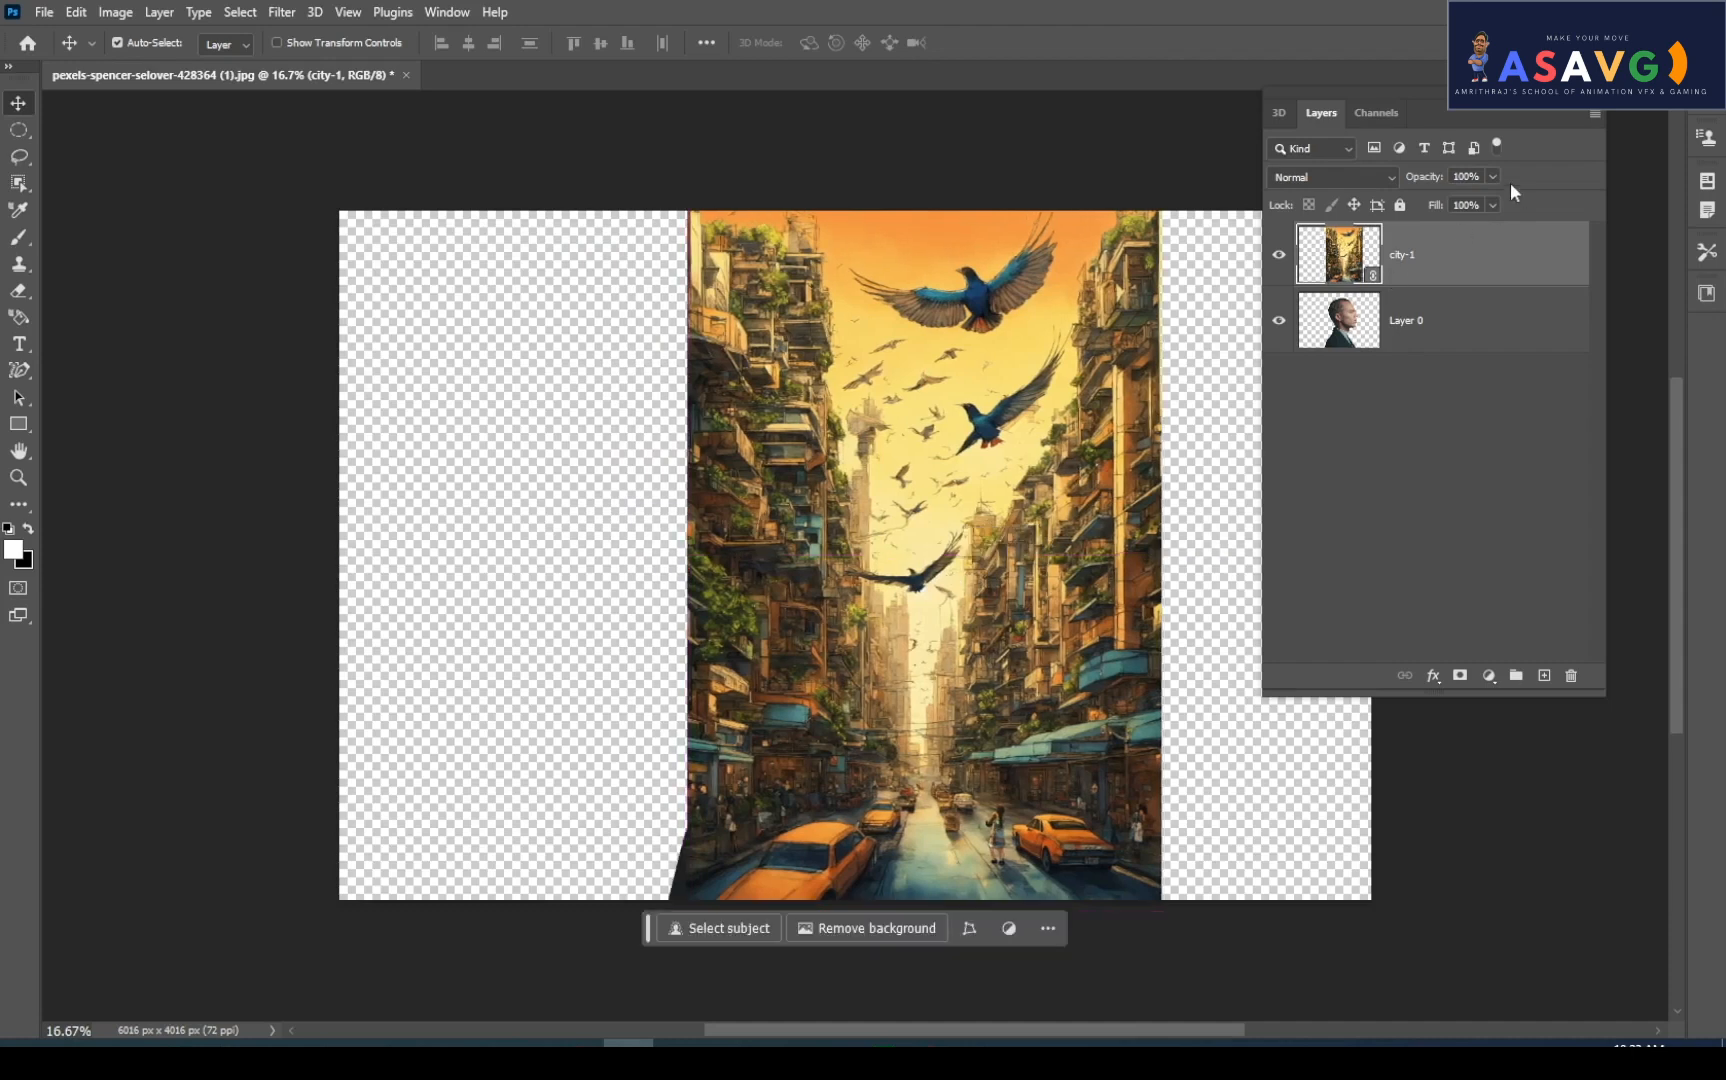
{"action": "left_click", "coordinate": [1491, 178]}
{"action": "left_click_drag", "start_coordinate": [1454, 201], "coordinate": [1430, 202]}
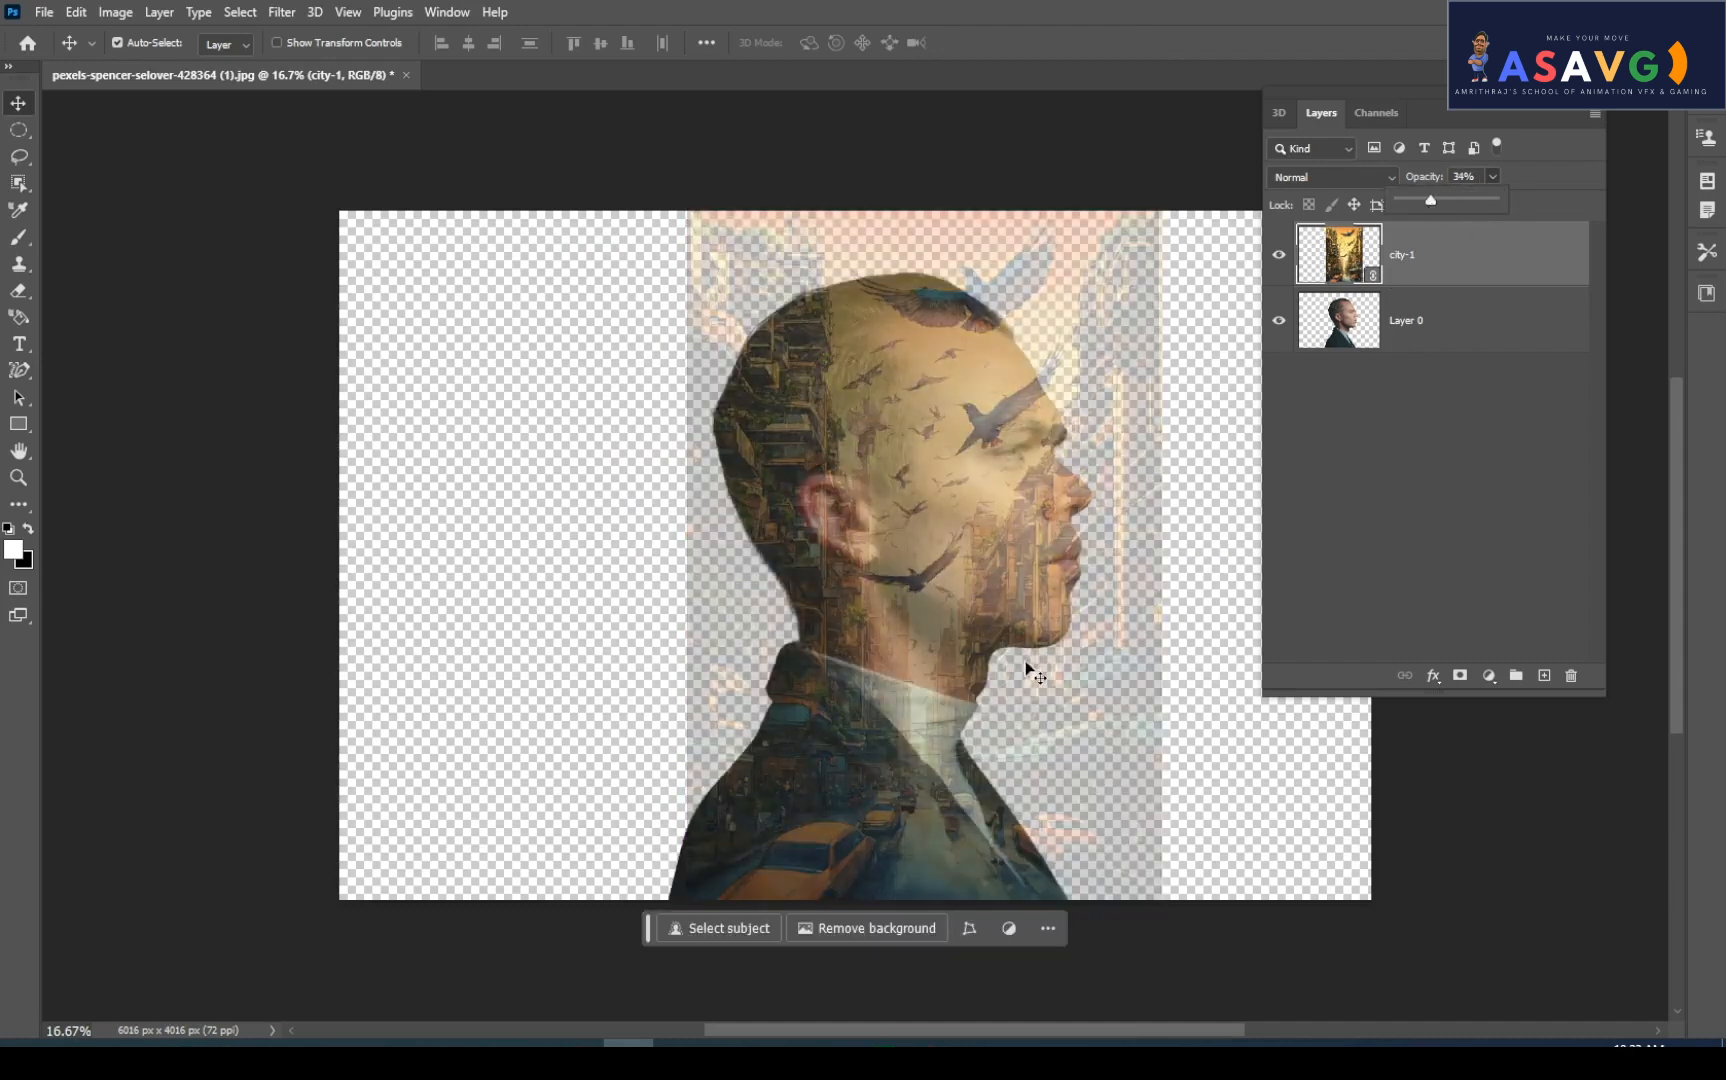
{"action": "mouse_move", "coordinate": [951, 663]}
{"action": "left_mouse_down"}
{"action": "mouse_move", "coordinate": [951, 639]}
{"action": "mouse_move", "coordinate": [995, 640]}
{"action": "mouse_move", "coordinate": [945, 676]}
{"action": "left_mouse_up"}
Stretch the city-1 image's upper edge upward to about 185% height
{"action": "key", "text": "ctrl+t"}
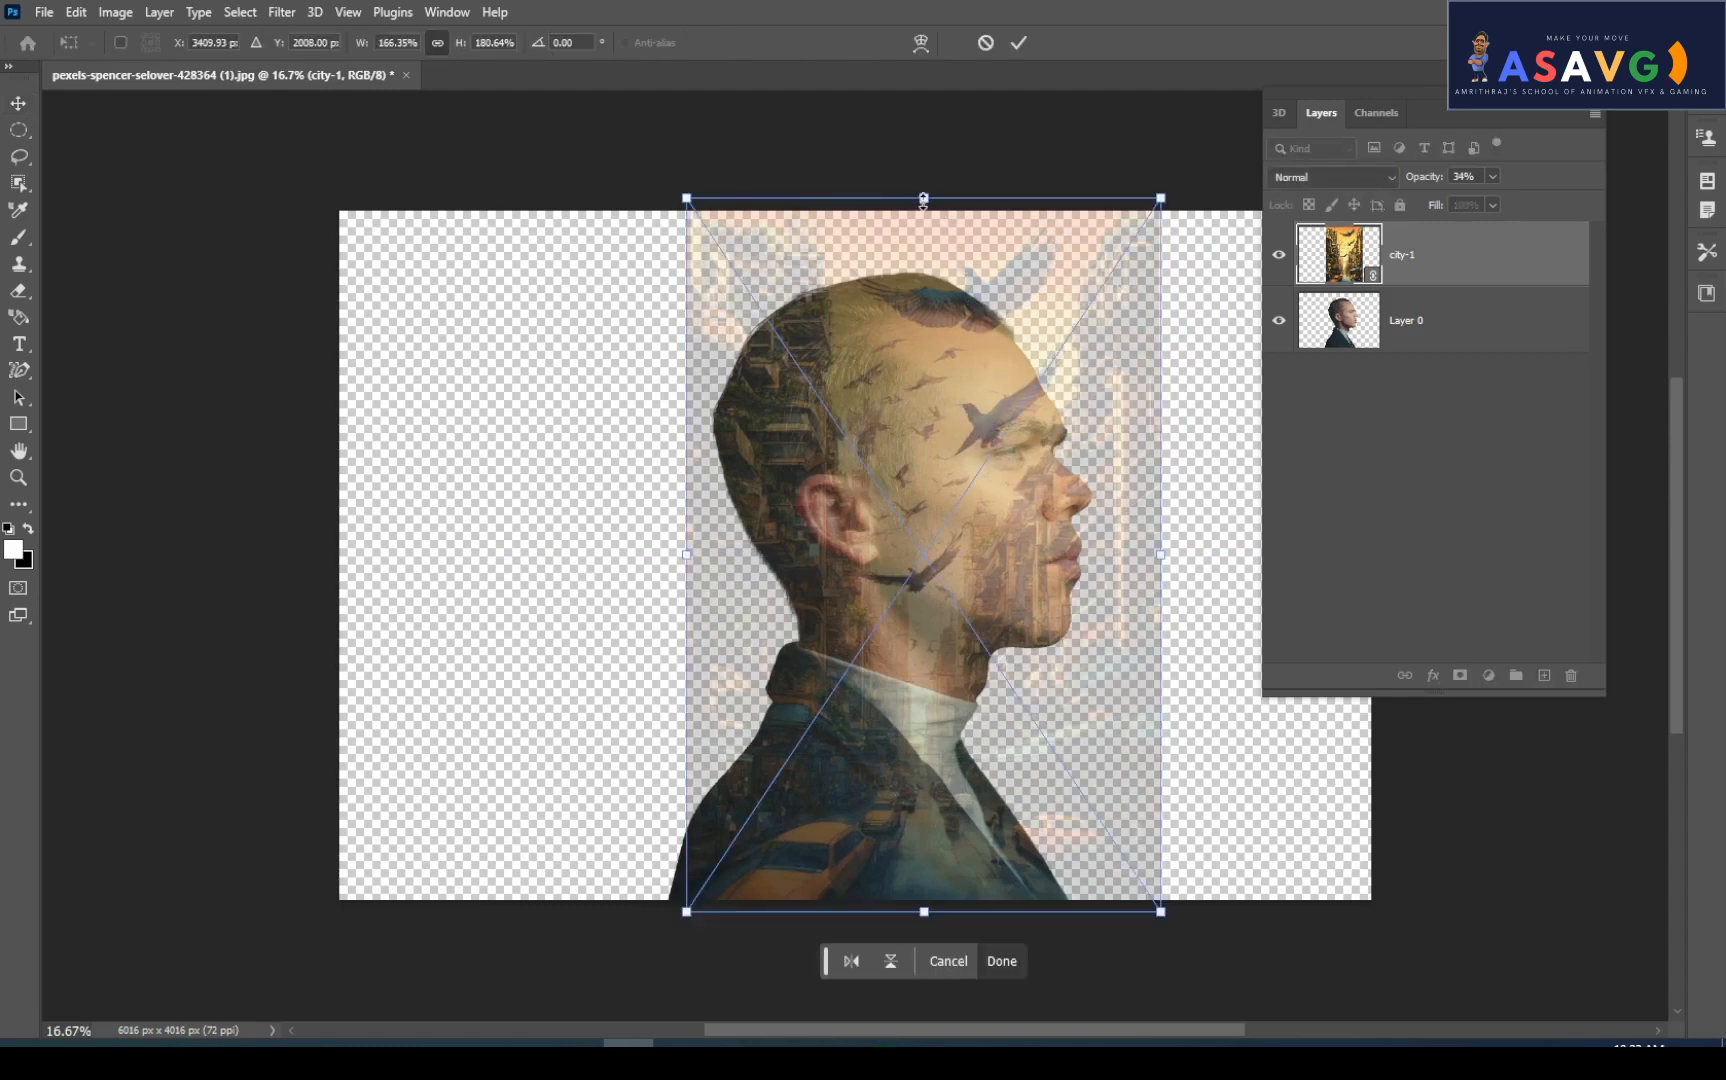
{"action": "left_click_drag", "start_coordinate": [923, 199], "coordinate": [924, 179]}
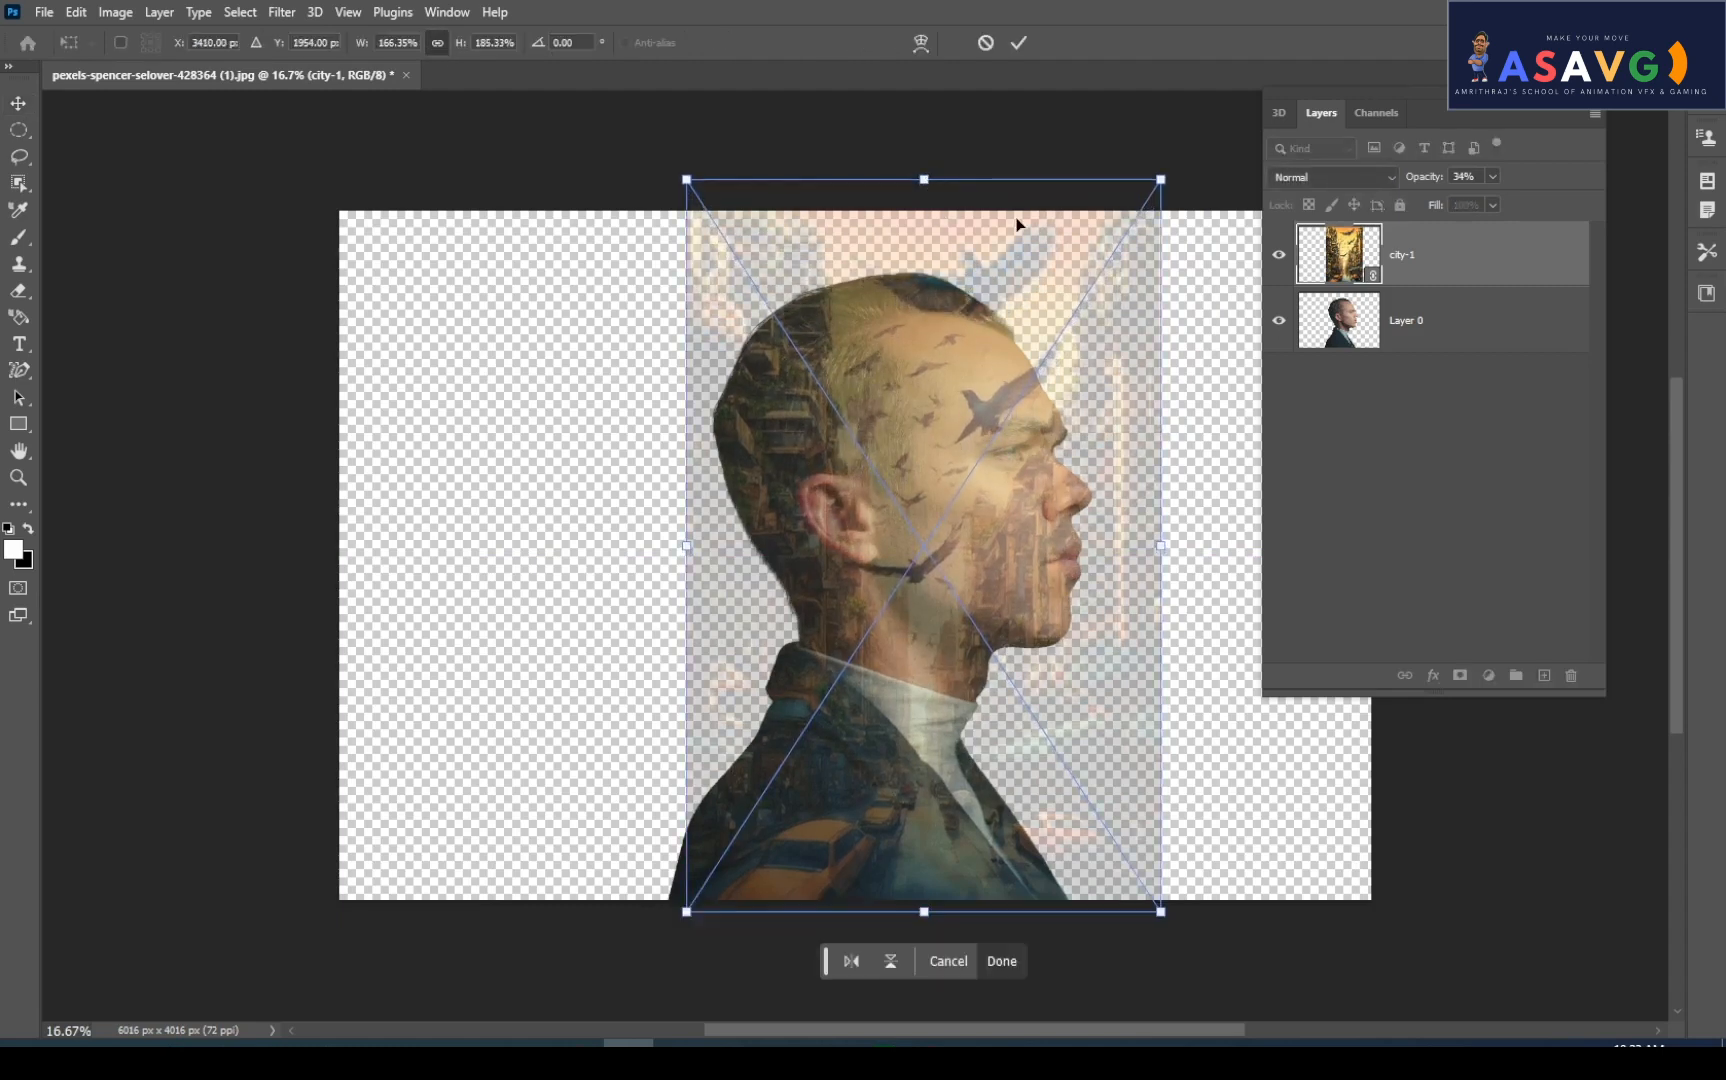
{"action": "key", "text": "Return"}
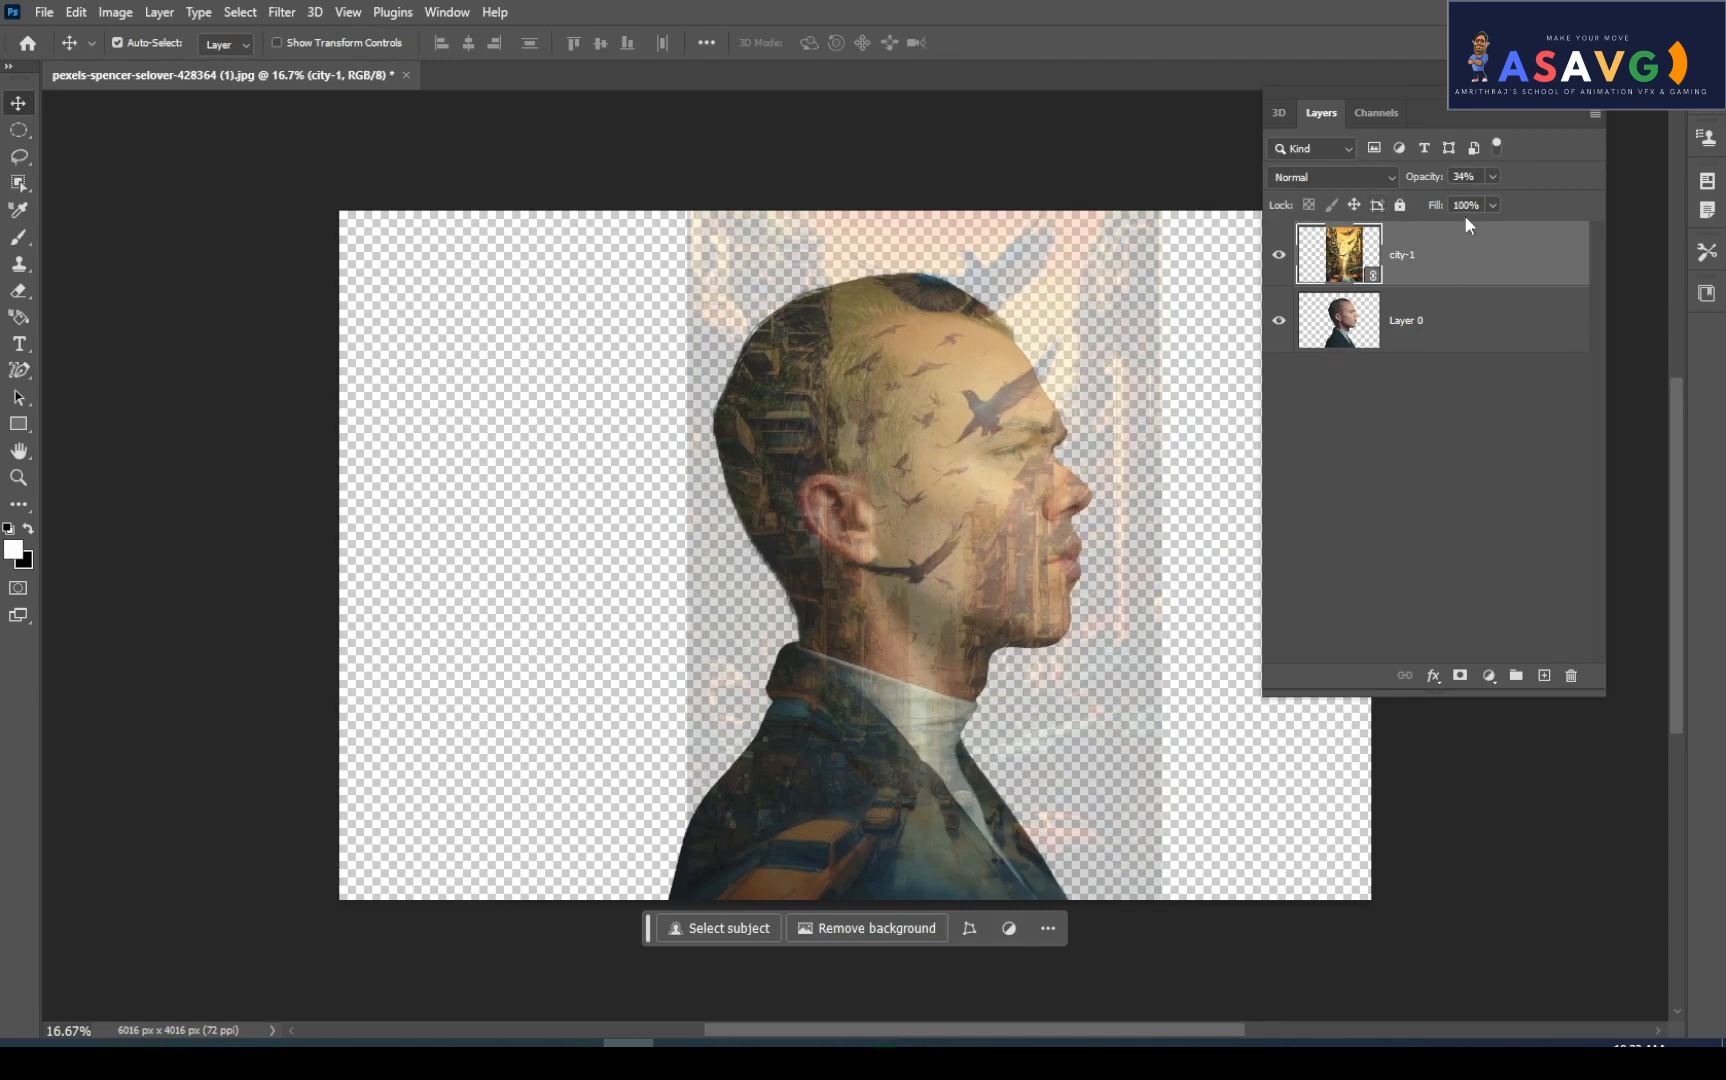
Restore the city-1 layer's opacity to 100% and nudge the image slightly left
{"action": "left_click", "coordinate": [1490, 177]}
{"action": "left_click_drag", "start_coordinate": [1570, 197], "coordinate": [1560, 197]}
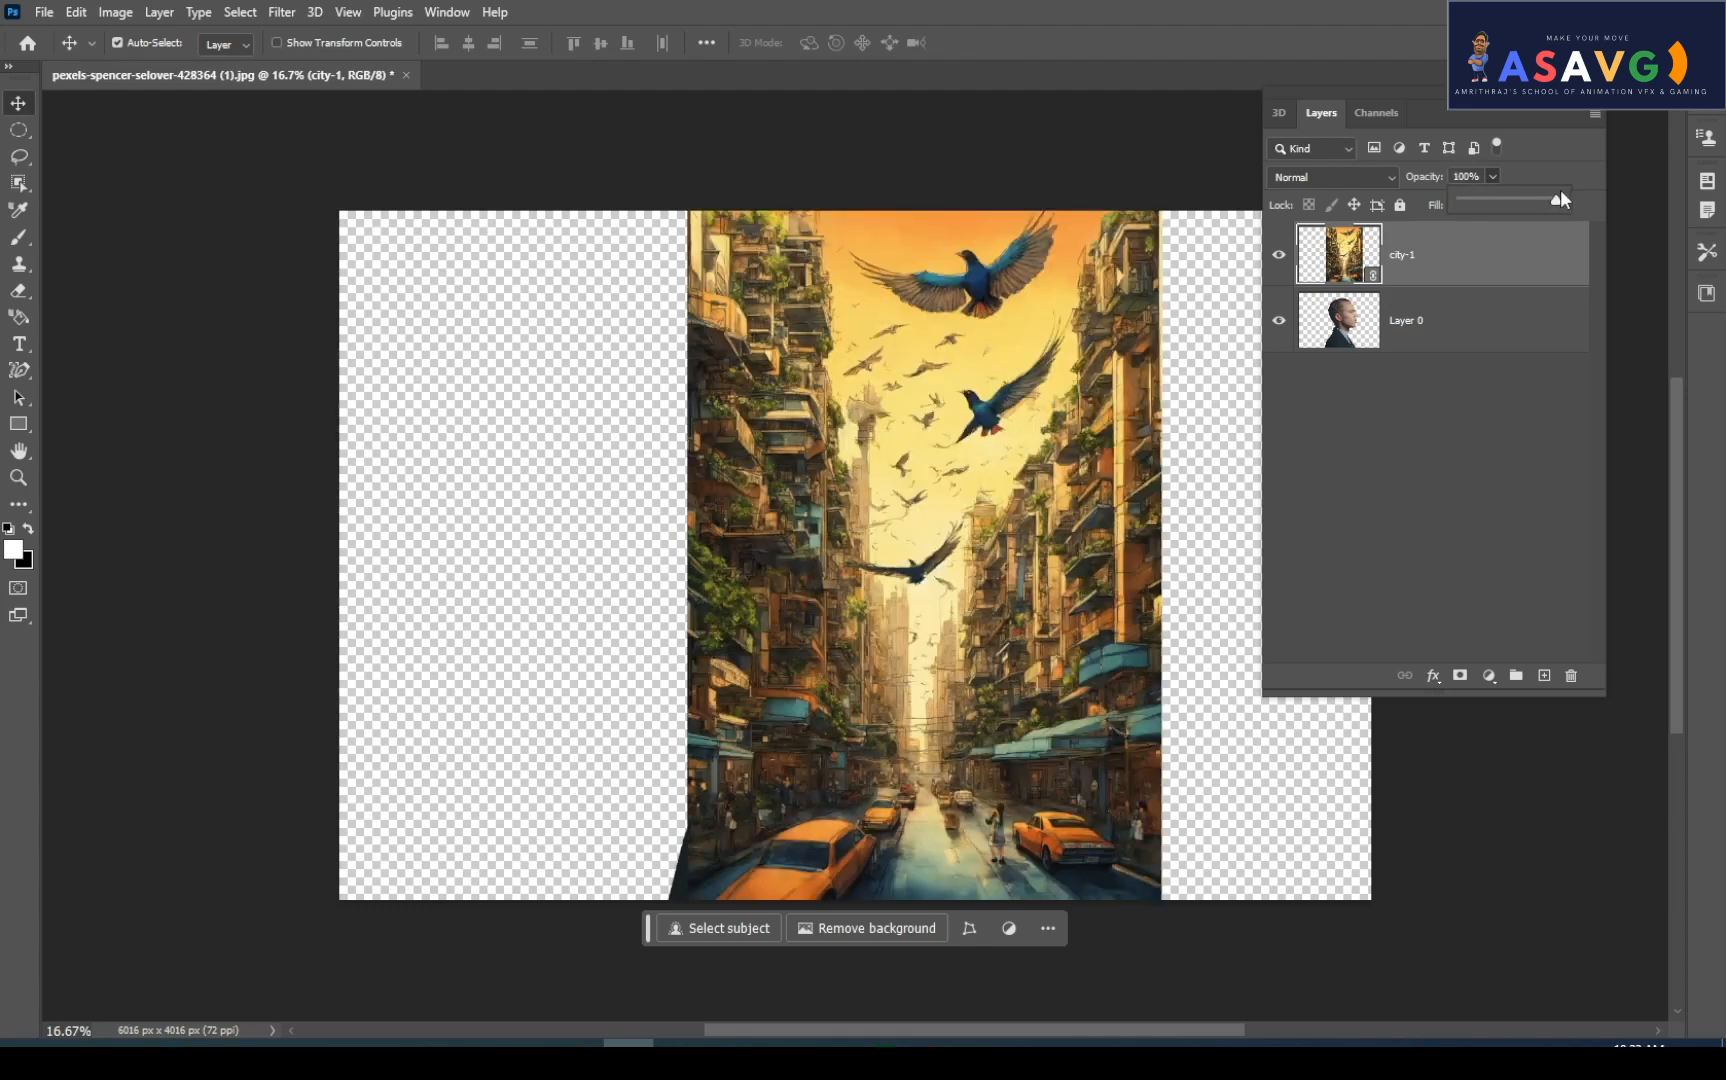
{"action": "left_click_drag", "start_coordinate": [801, 772], "coordinate": [780, 779]}
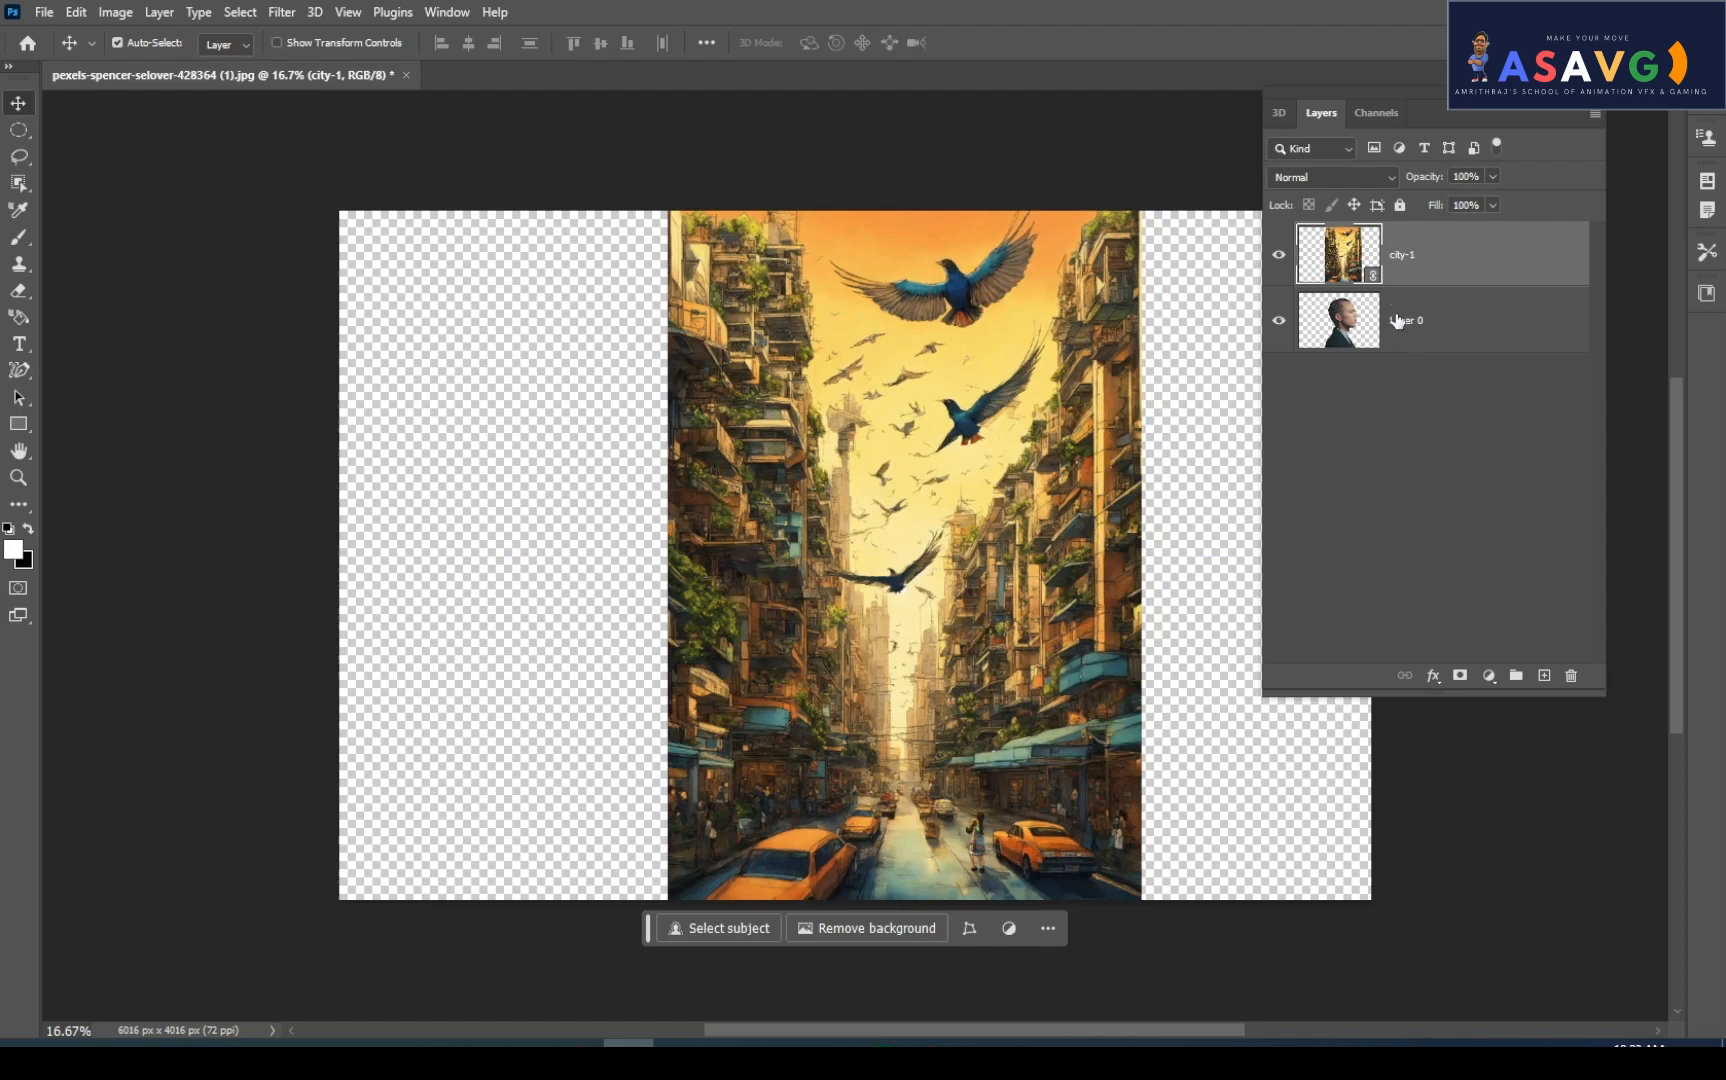
Rasterize the linked city-1 layer
{"action": "left_click", "coordinate": [1492, 177]}
{"action": "left_click_drag", "start_coordinate": [1455, 206], "coordinate": [1452, 207]}
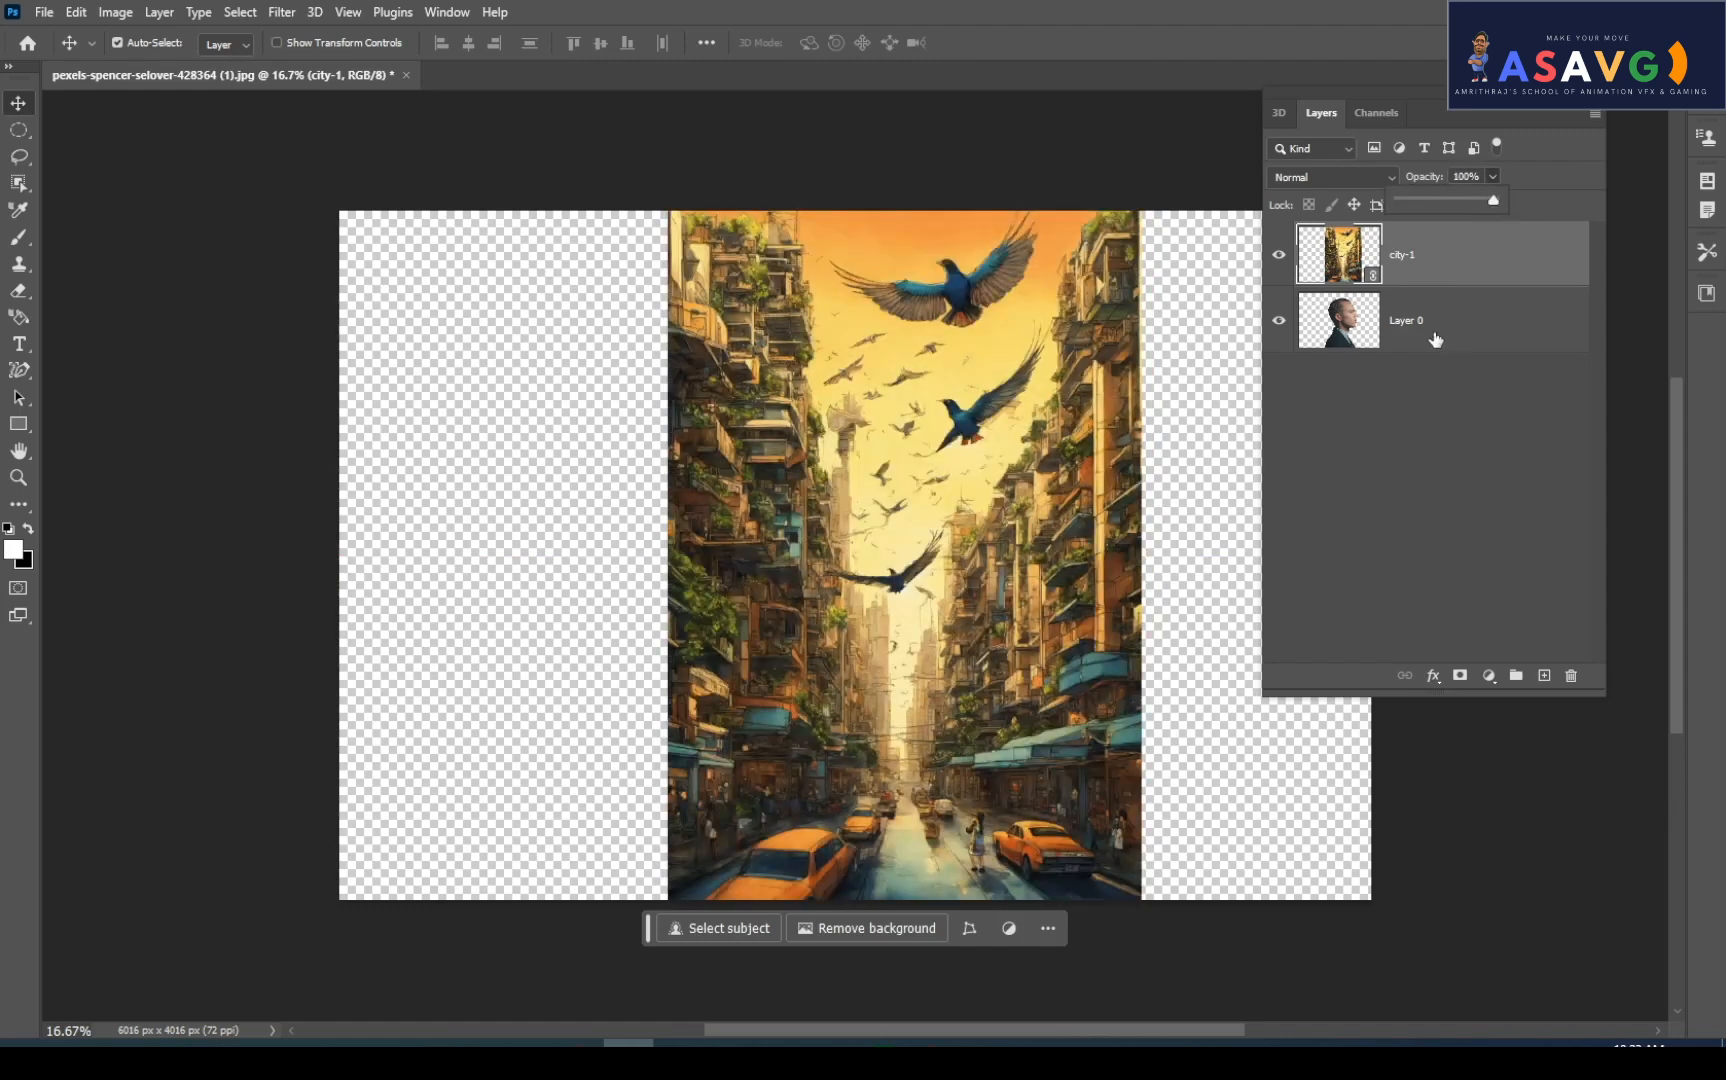
{"action": "left_click", "coordinate": [1457, 252]}
{"action": "right_click", "coordinate": [1490, 258]}
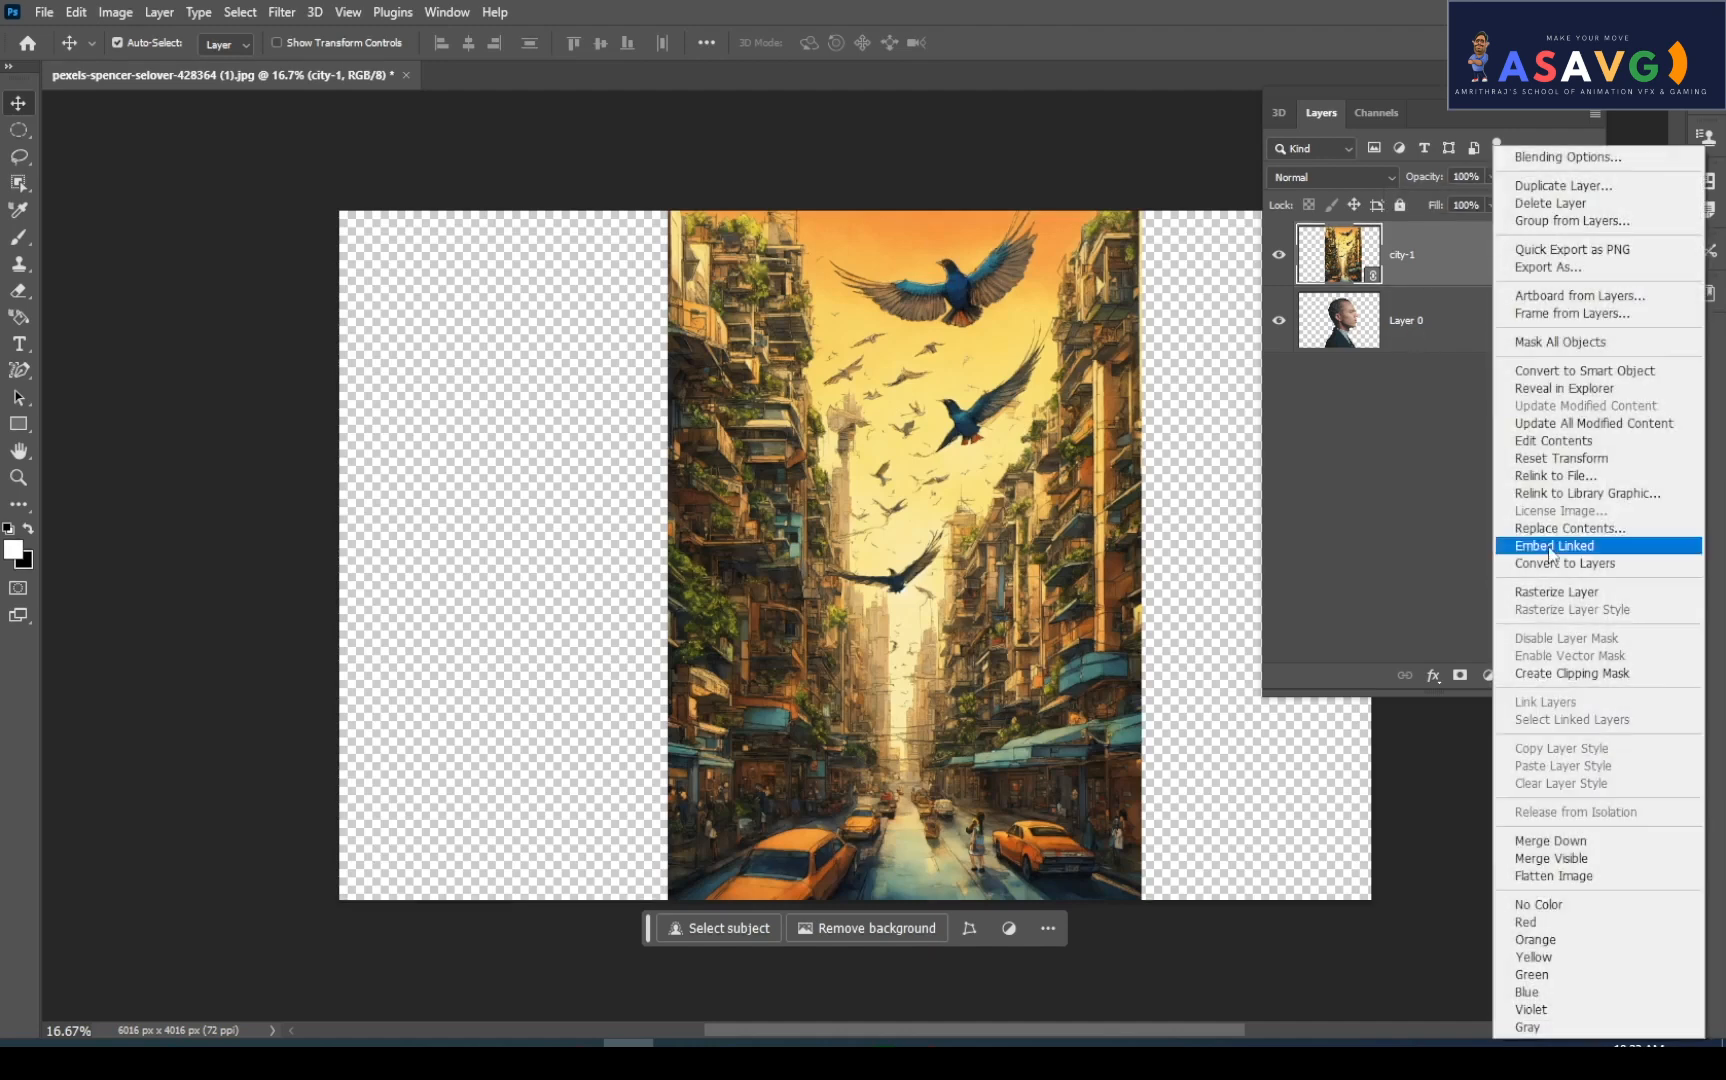
{"action": "left_click", "coordinate": [1558, 594]}
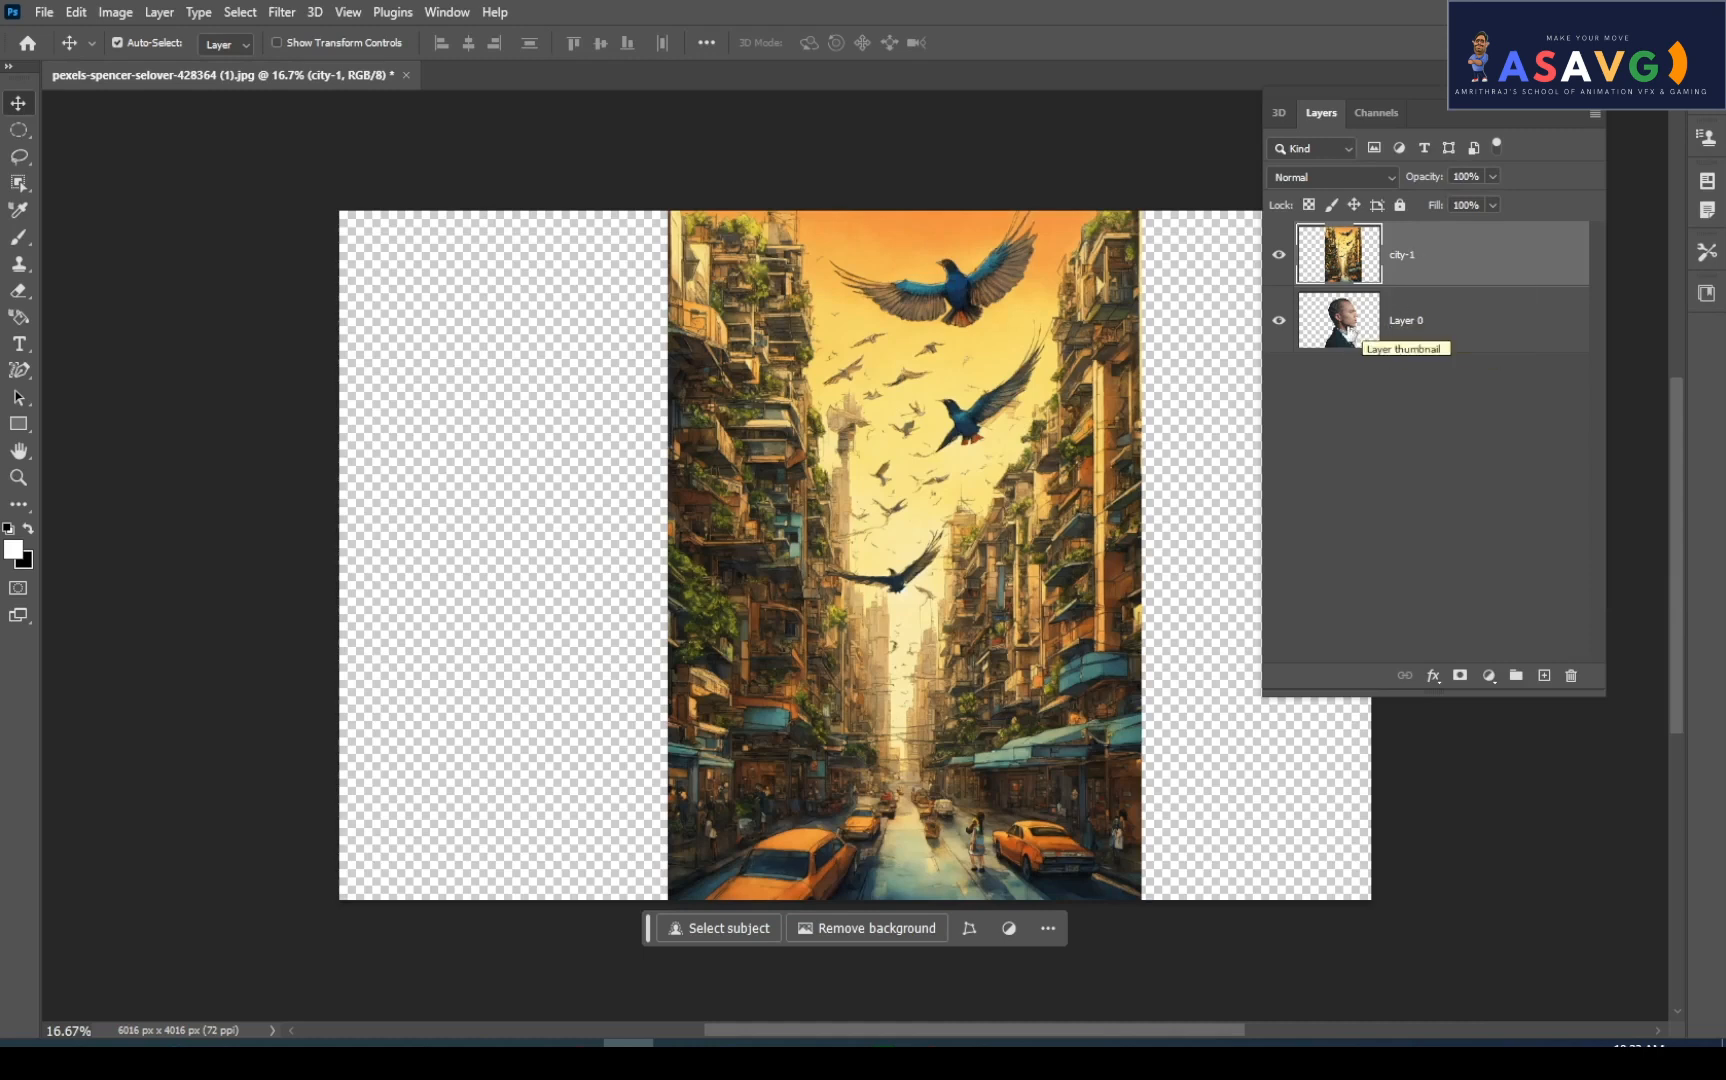
Load the man's outline from Layer 0 as a selection and add it as a layer mask on city-1
{"action": "key", "text": "ctrl"}
{"action": "left_click", "coordinate": [1352, 338], "text": "ctrl"}
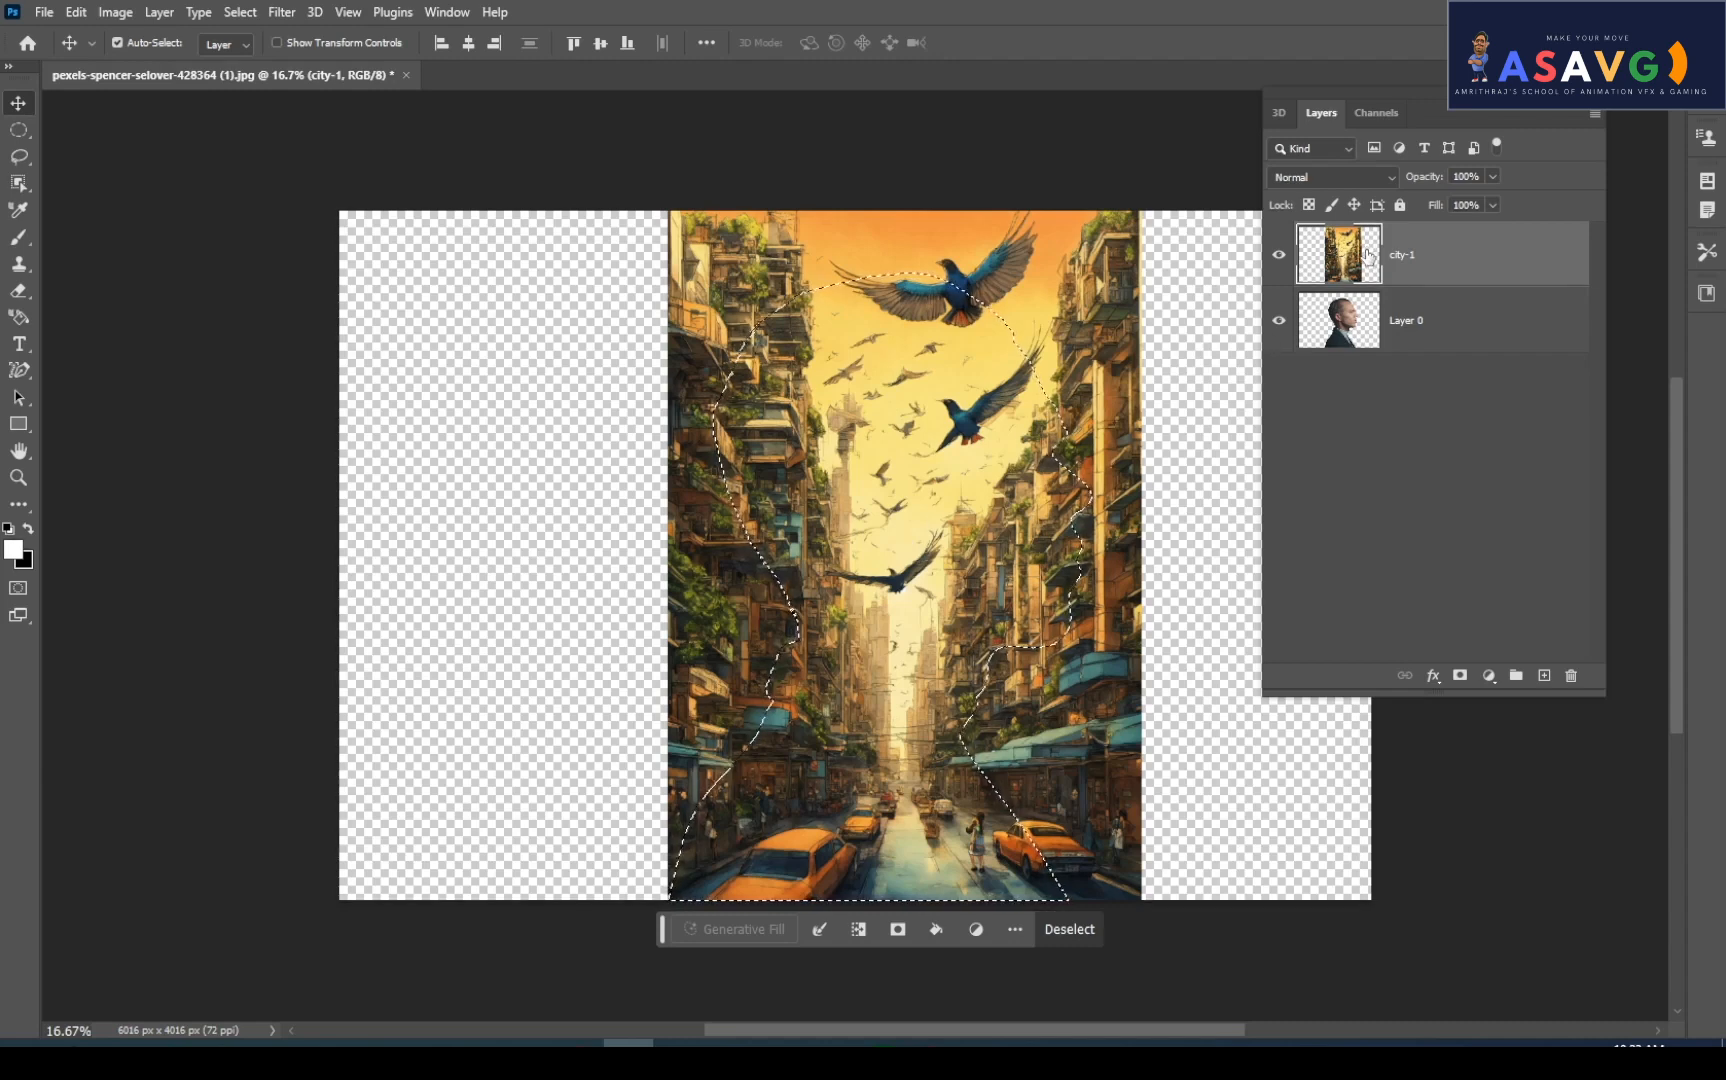
{"action": "left_click", "coordinate": [1462, 677]}
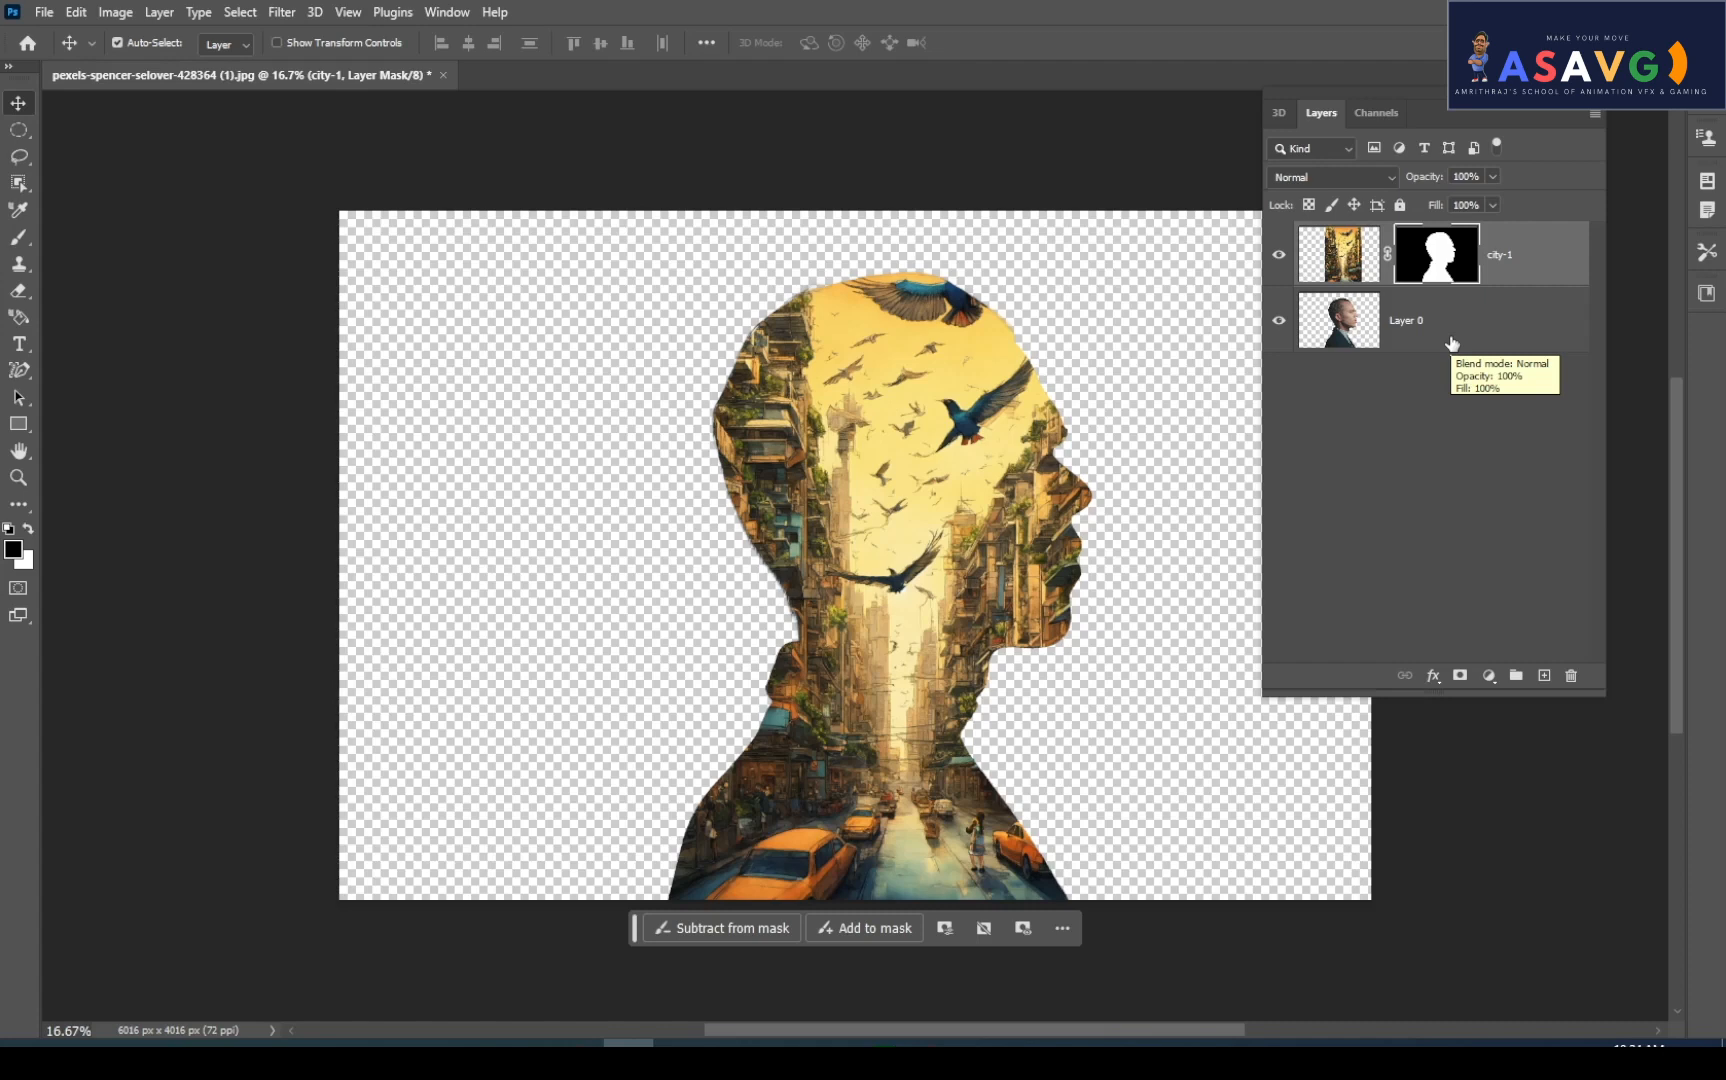
Duplicate Layer 0 above the city-1 layer and set the copy's blend mode to Overlay
{"action": "left_click", "coordinate": [1360, 333]}
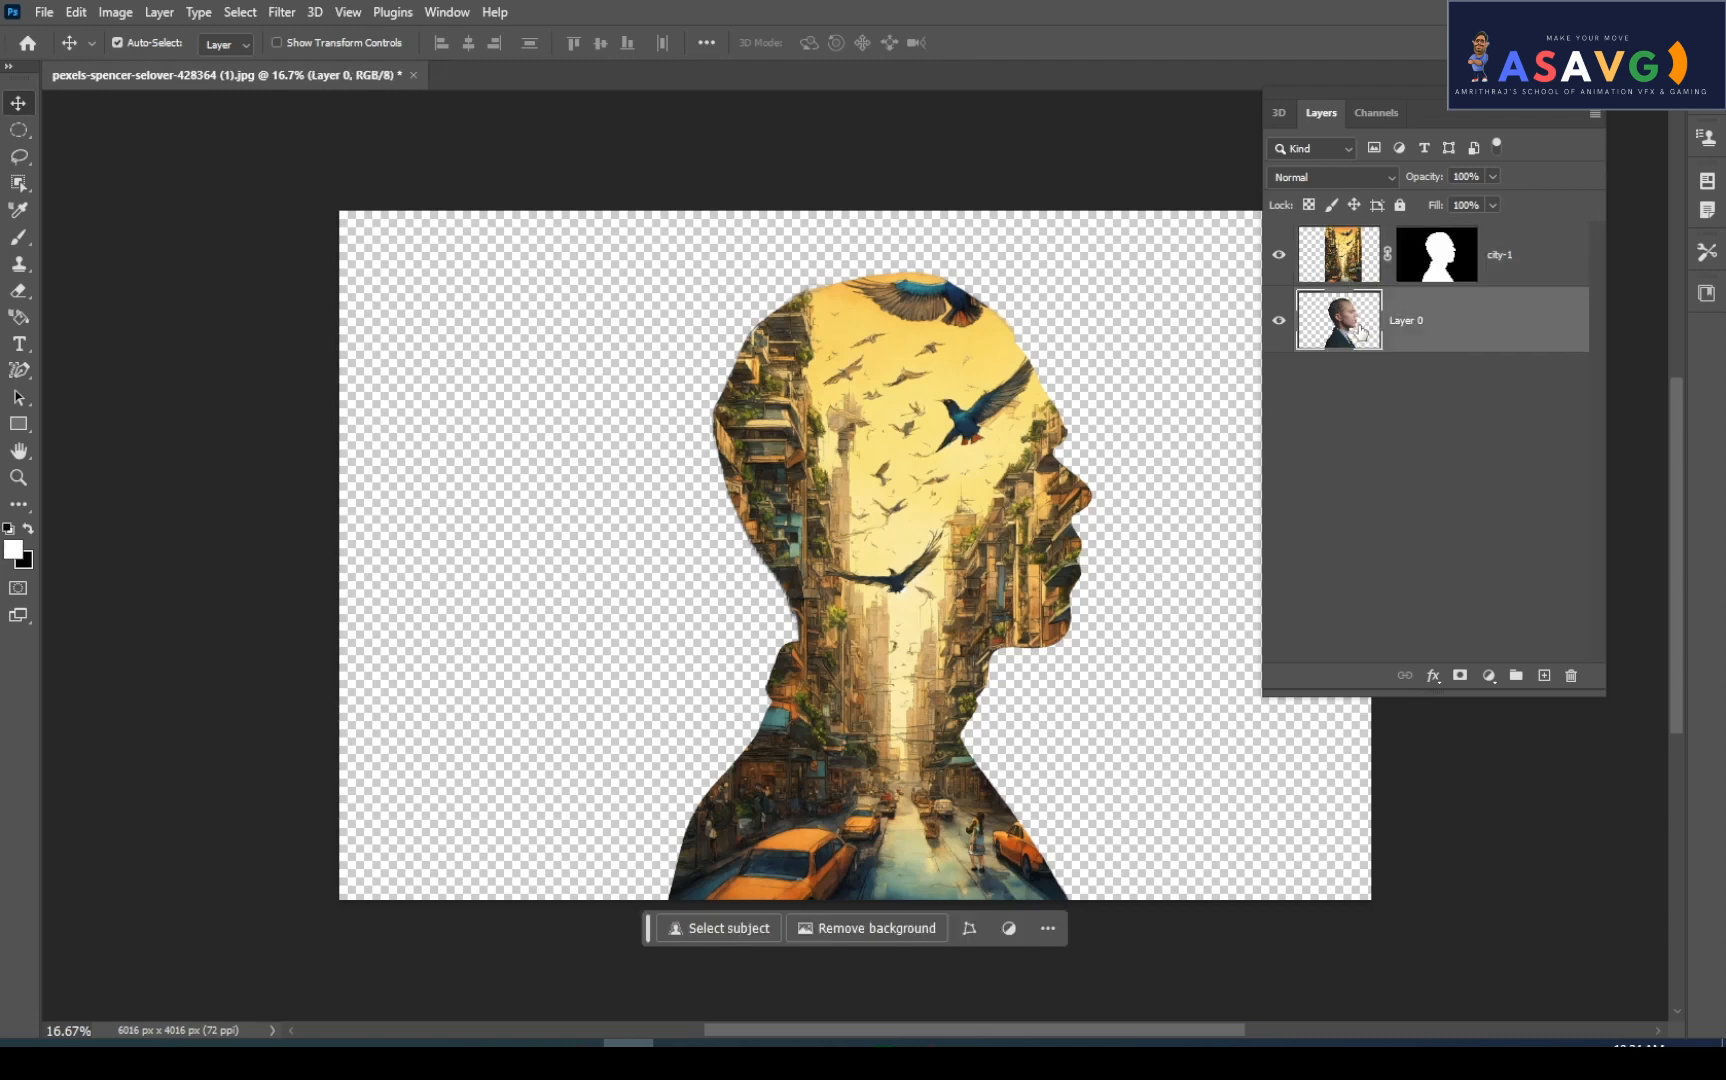
{"action": "key", "text": "ctrl"}
{"action": "key", "text": "ctrl+j"}
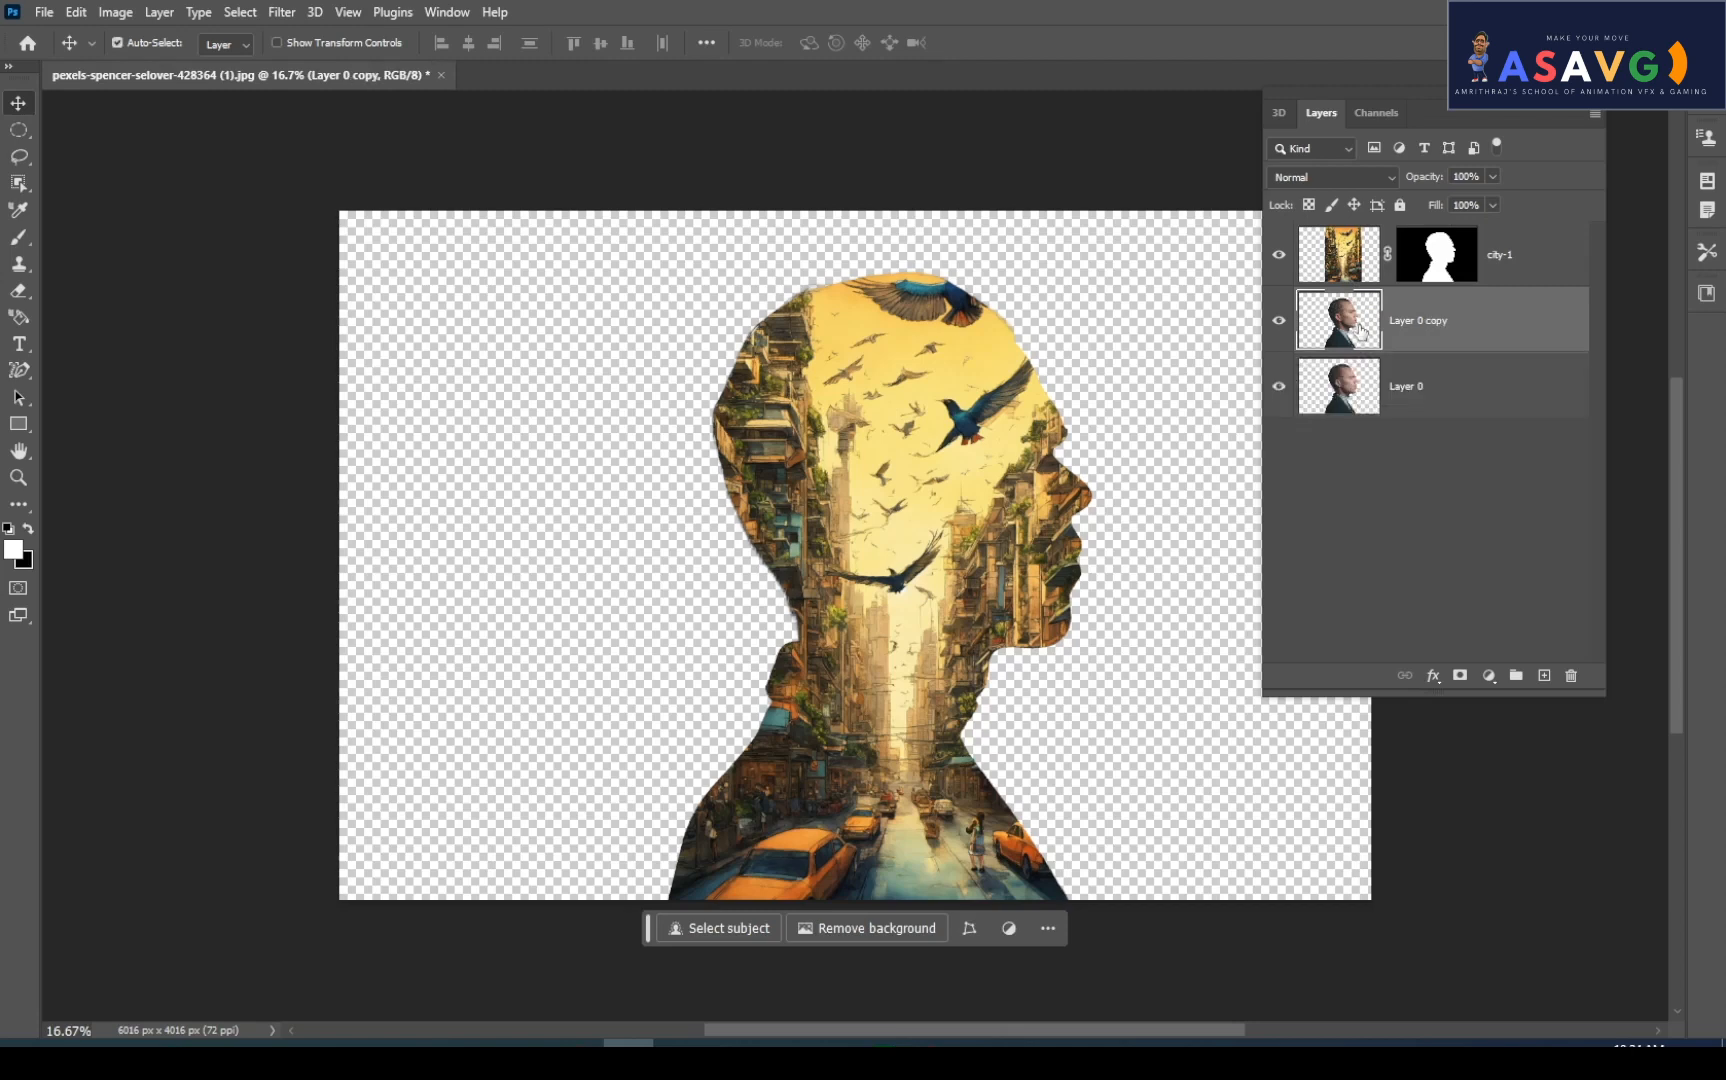
{"action": "left_click_drag", "start_coordinate": [1360, 330], "coordinate": [1343, 241]}
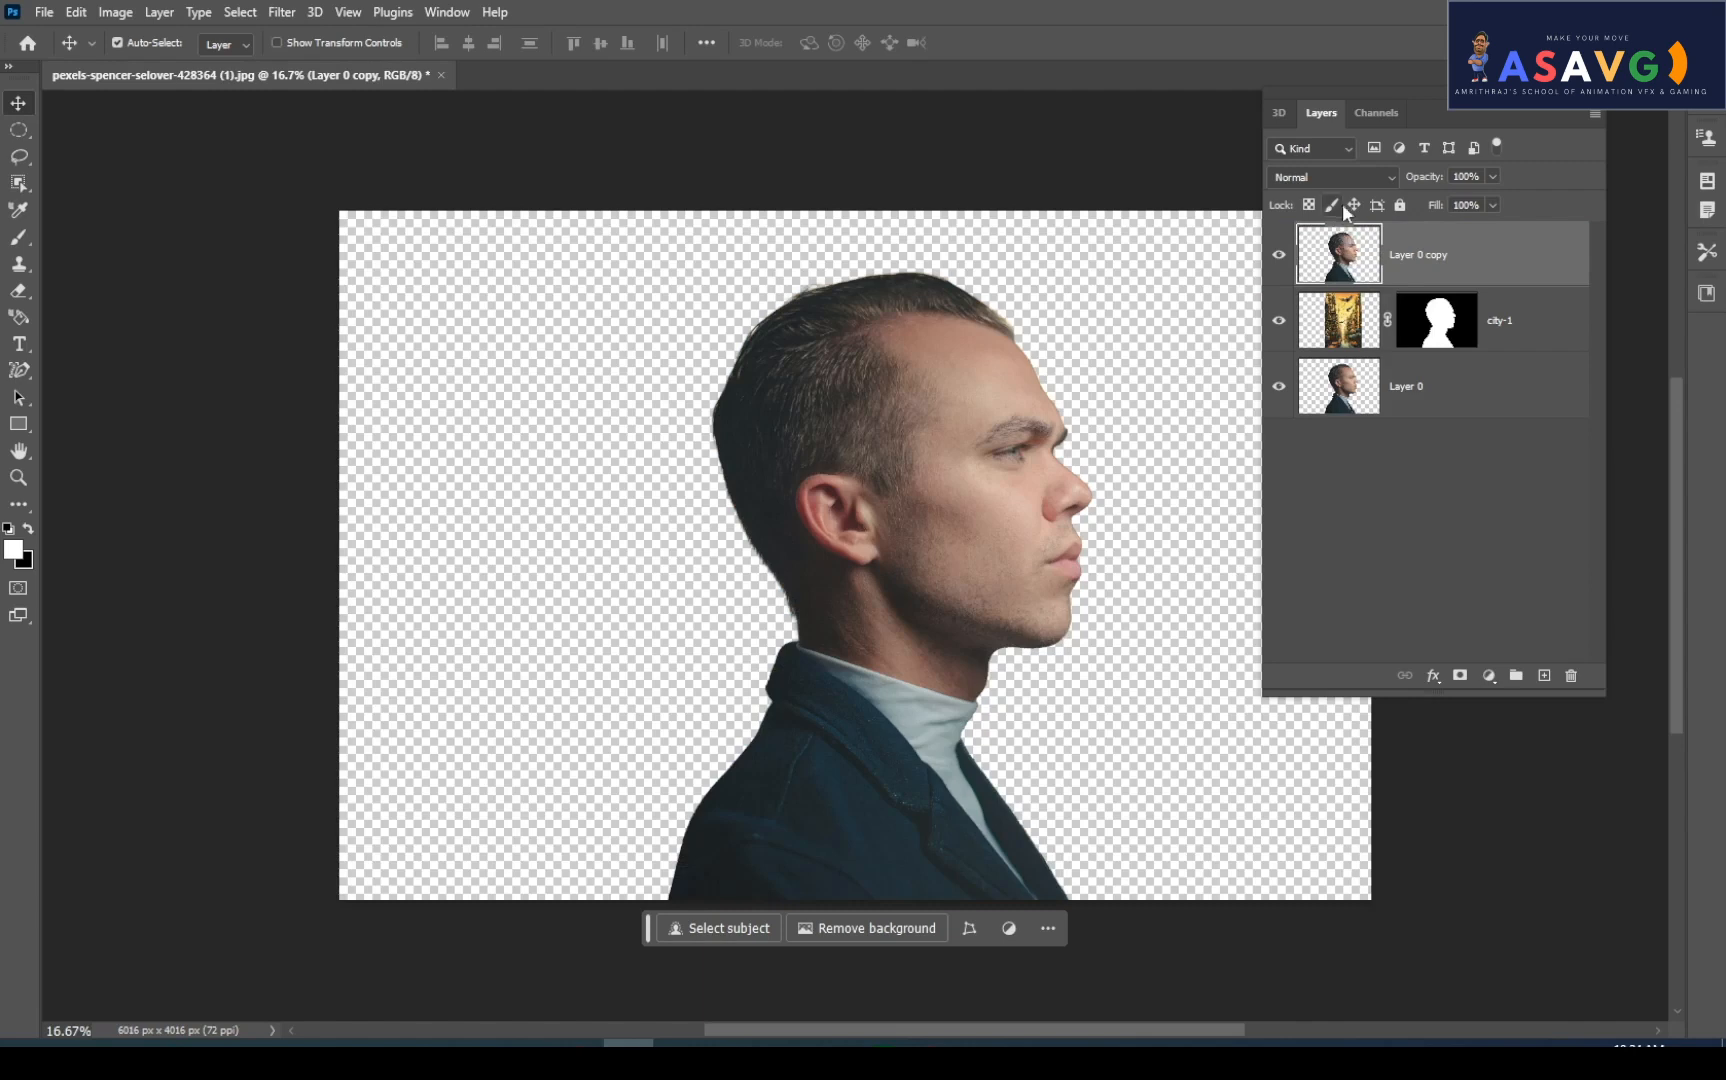
{"action": "left_click", "coordinate": [1388, 177]}
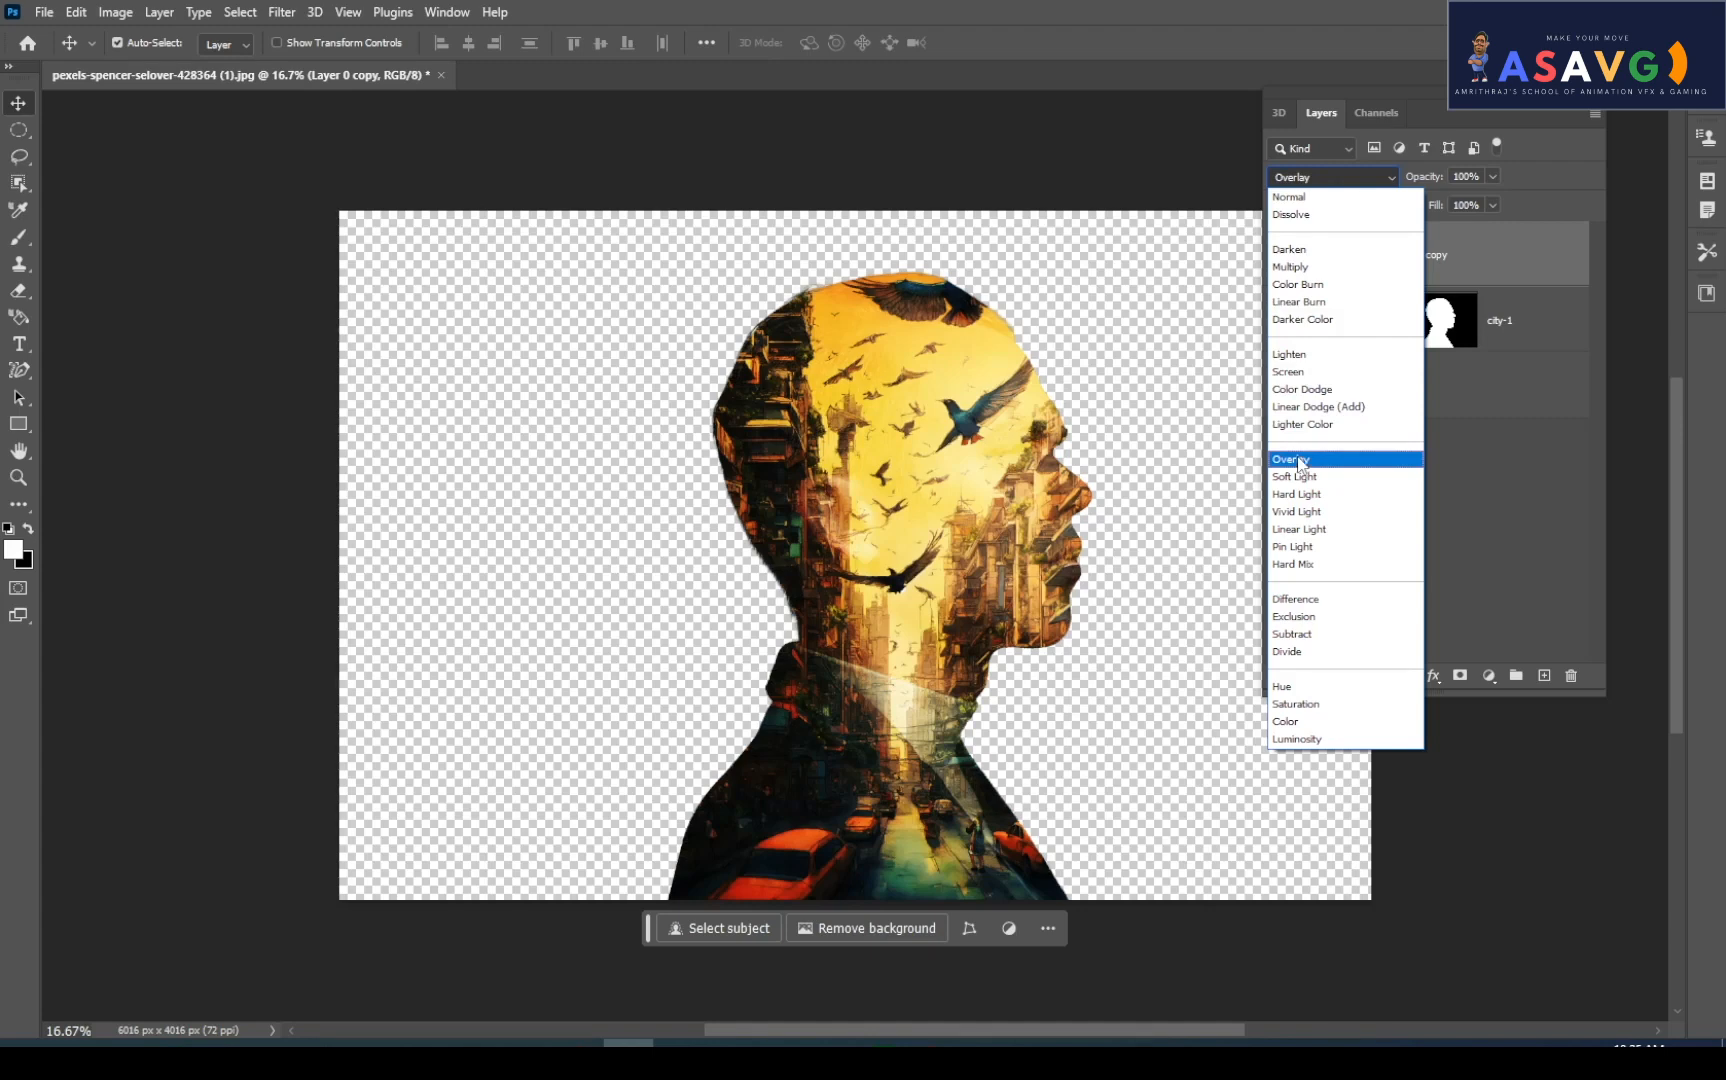
{"action": "left_click", "coordinate": [1299, 462]}
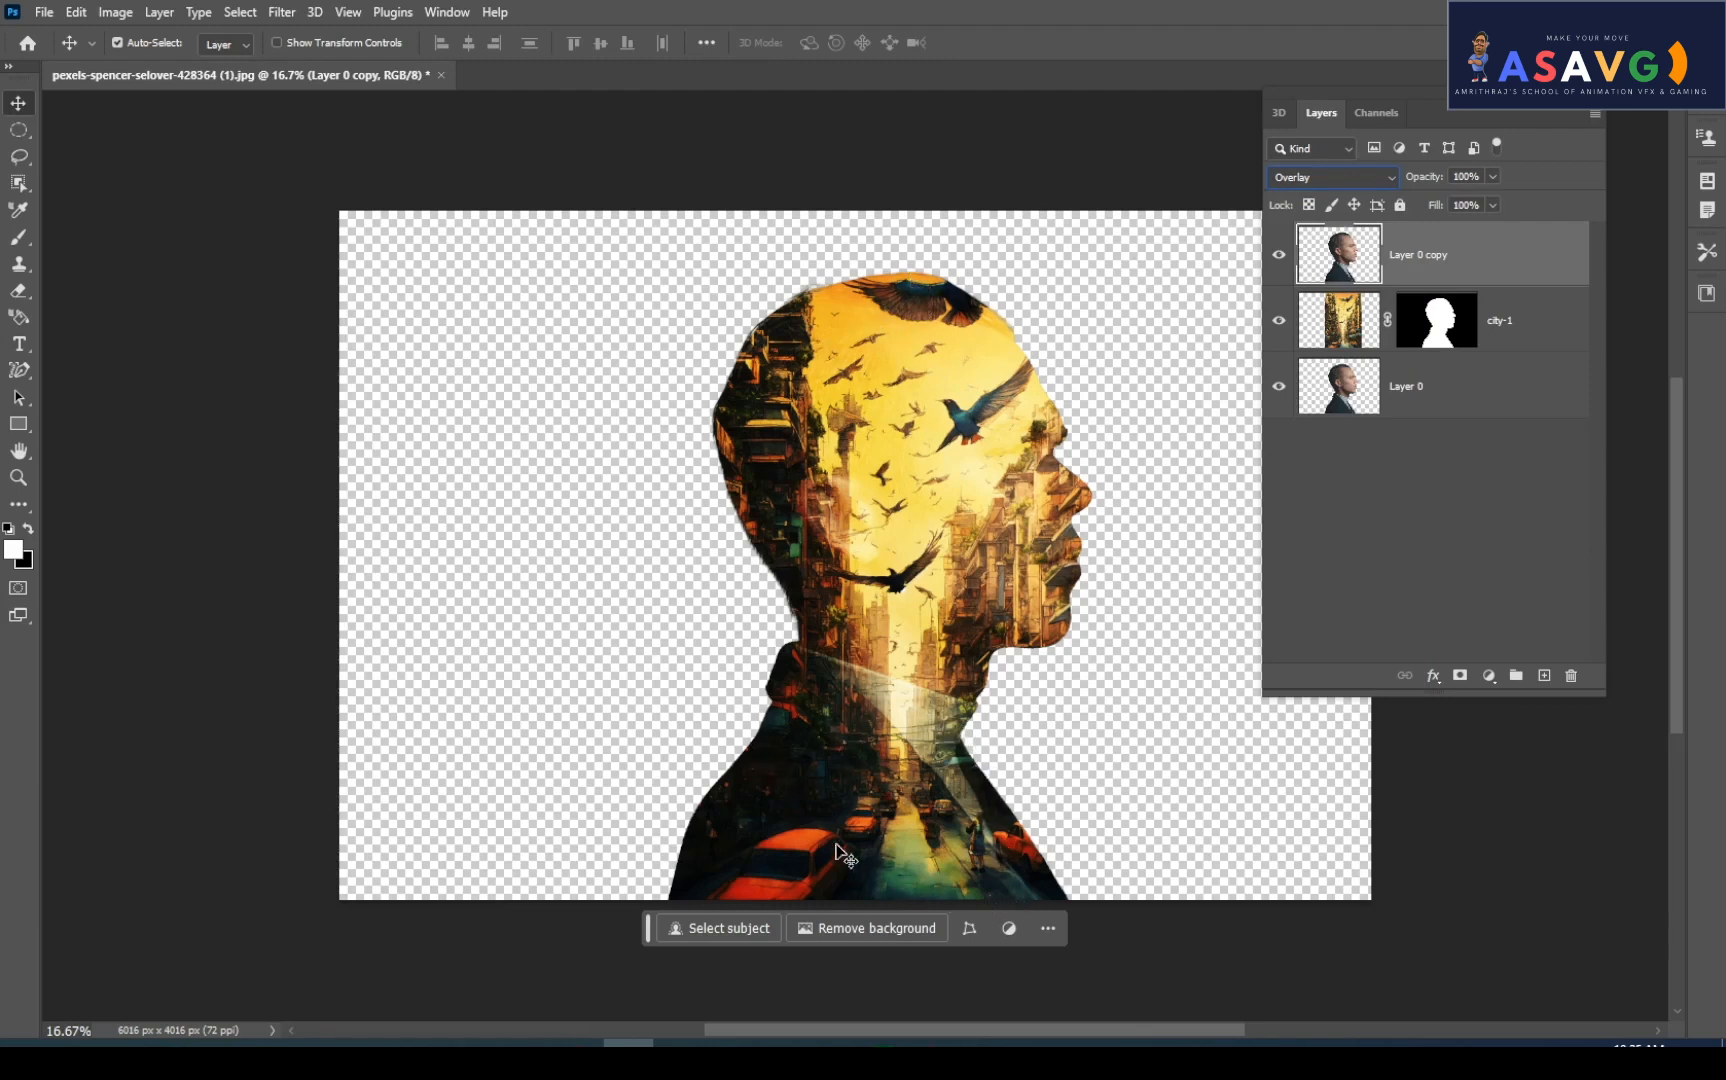
Compare the composite with and without Layer 0 copy by varying its opacity between 0% and 100% and toggling its visibility
{"action": "left_click", "coordinate": [1491, 177]}
{"action": "left_click_drag", "start_coordinate": [1484, 202], "coordinate": [1355, 210]}
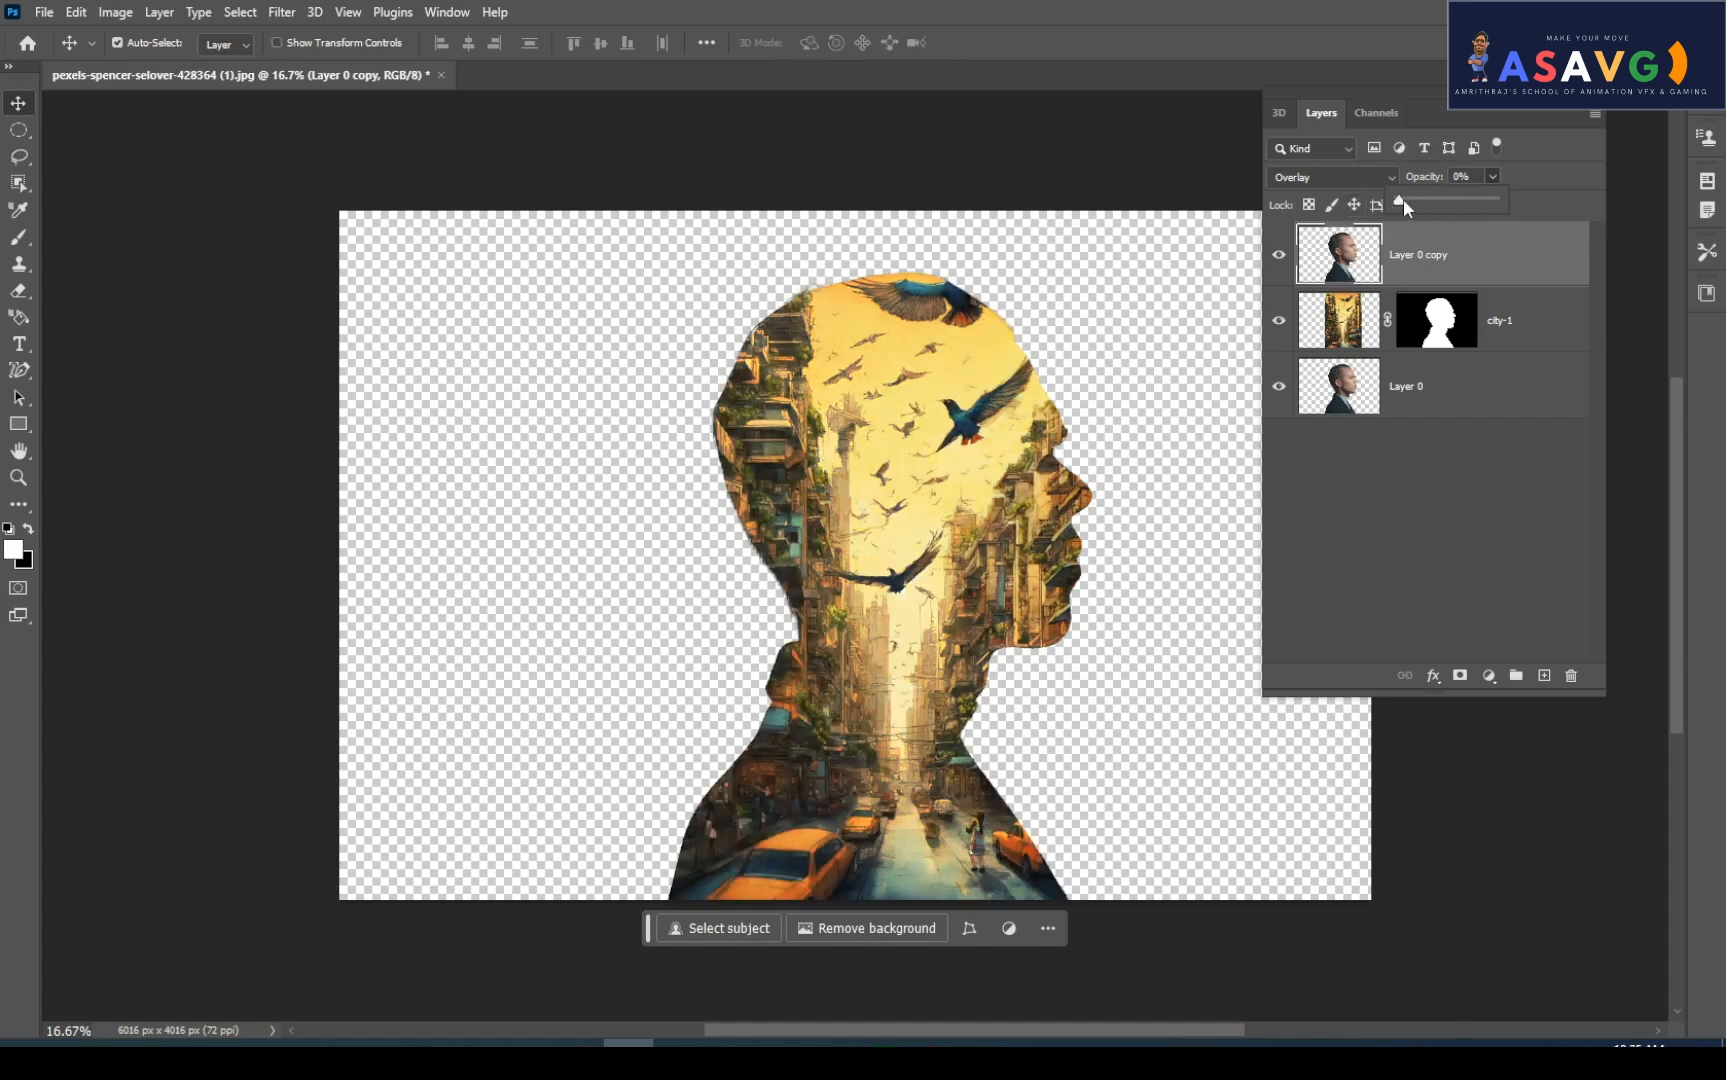
{"action": "left_click_drag", "start_coordinate": [1402, 198], "coordinate": [1518, 191]}
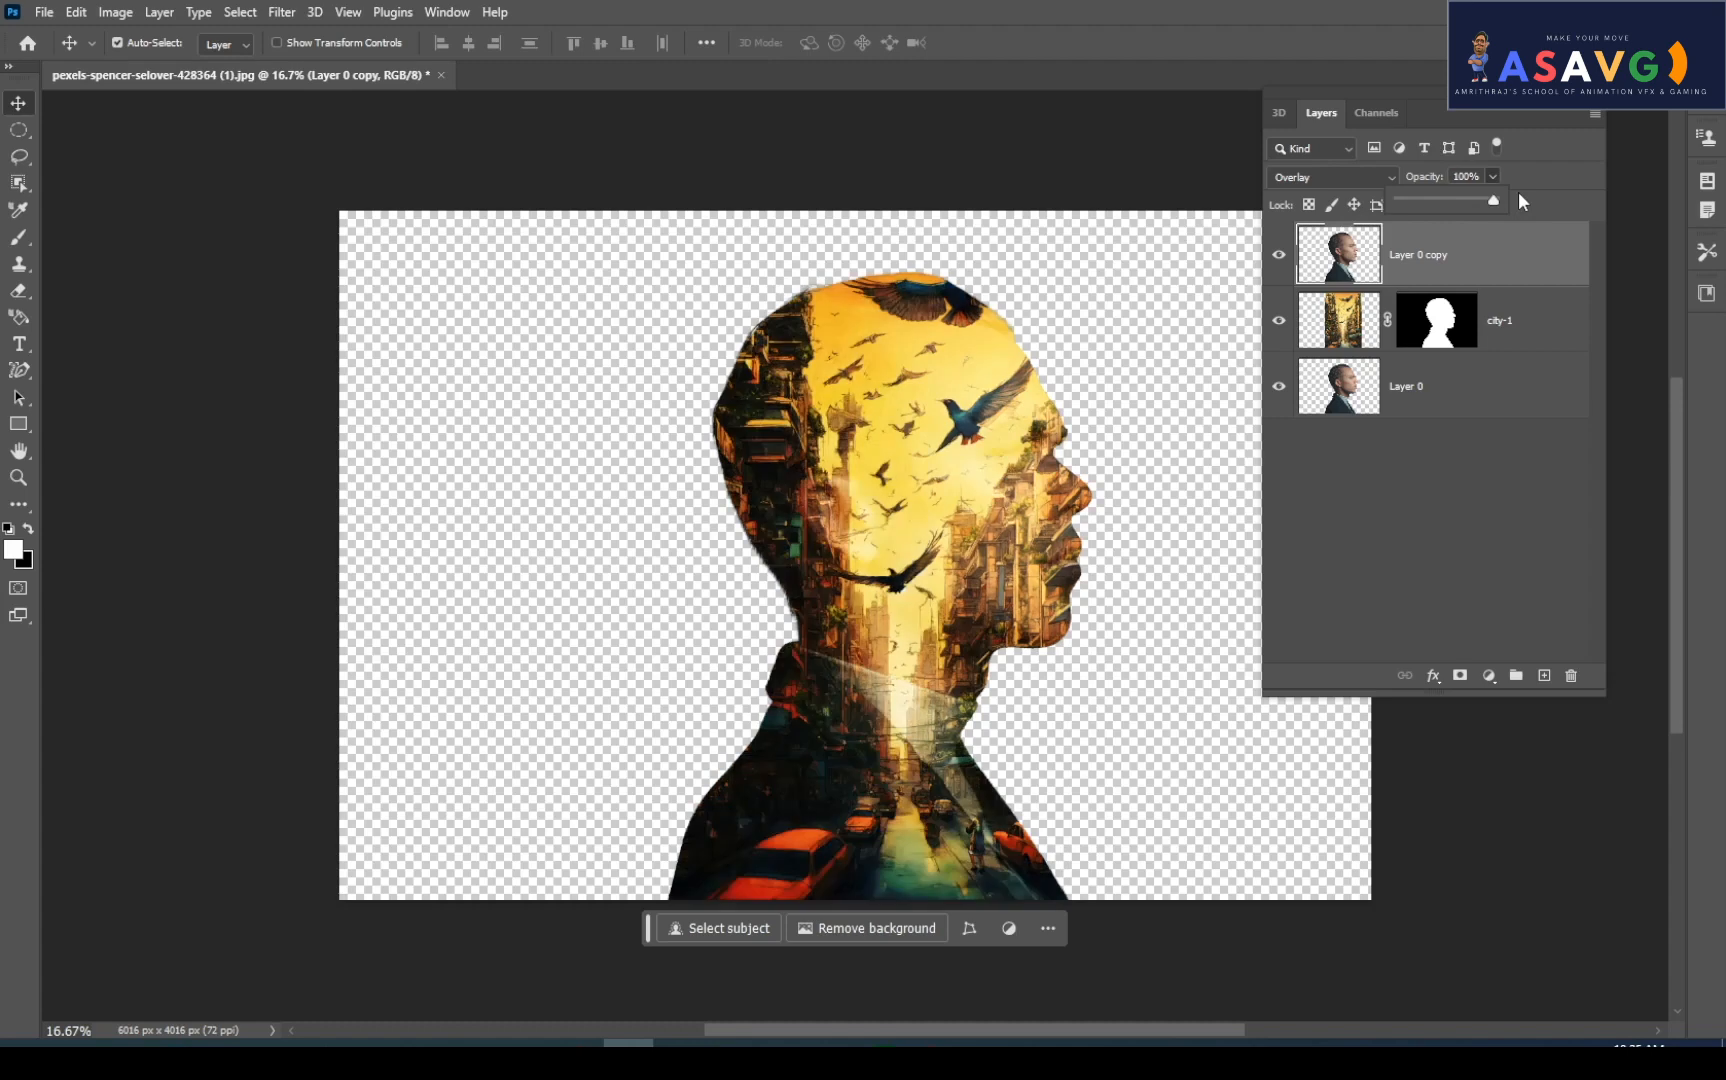
{"action": "left_click", "coordinate": [1284, 257]}
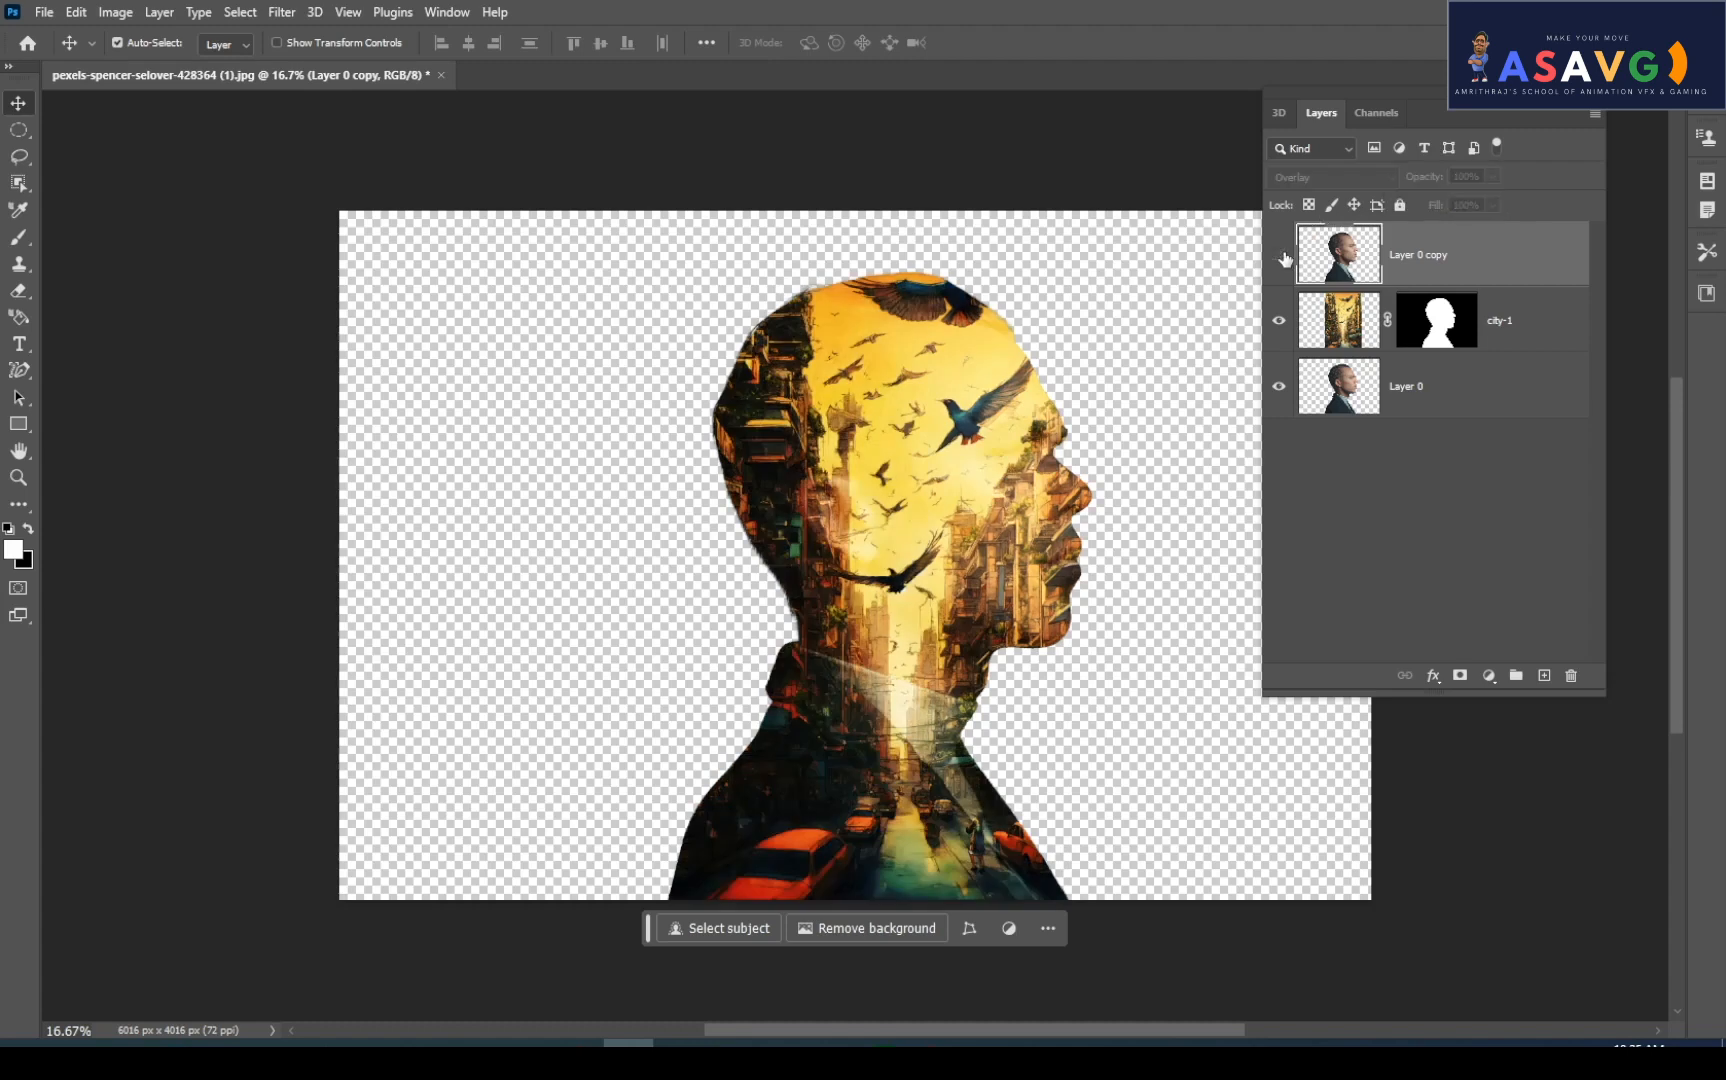
{"action": "left_click", "coordinate": [1284, 257]}
{"action": "left_click", "coordinate": [1284, 257]}
{"action": "left_click", "coordinate": [1283, 257]}
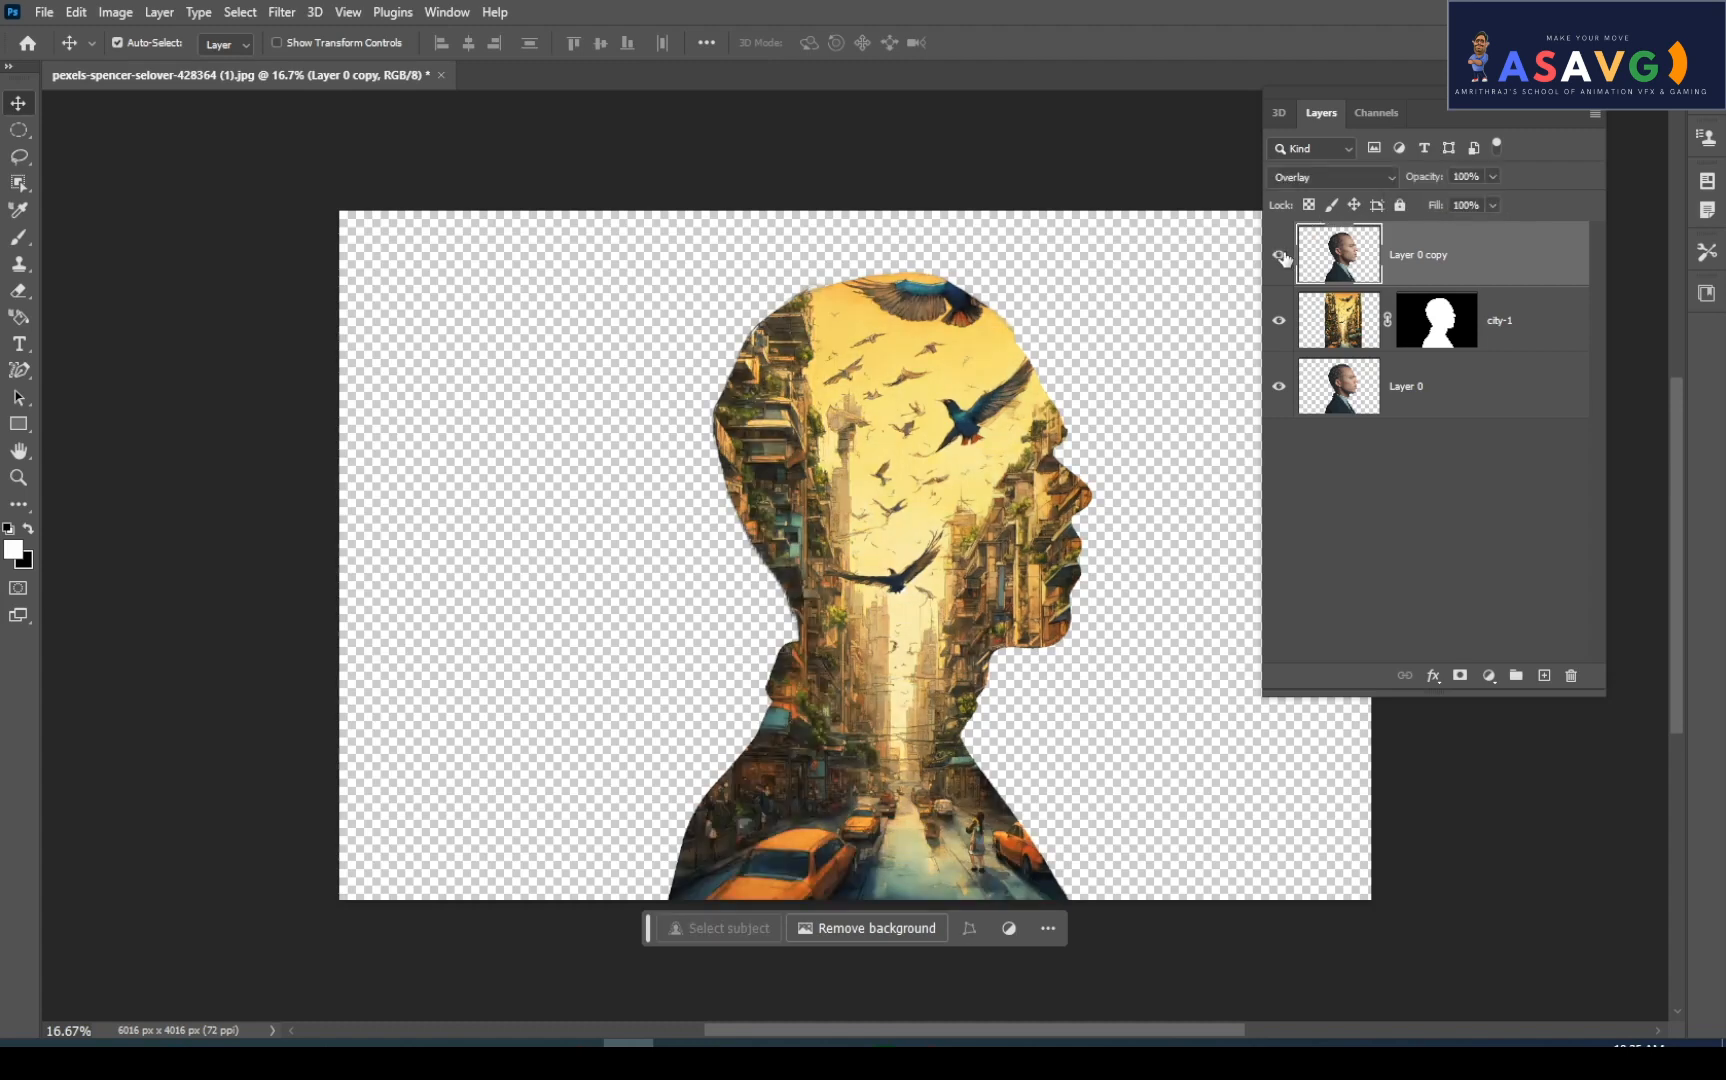
{"action": "left_click", "coordinate": [1283, 257]}
{"action": "left_click", "coordinate": [1283, 257]}
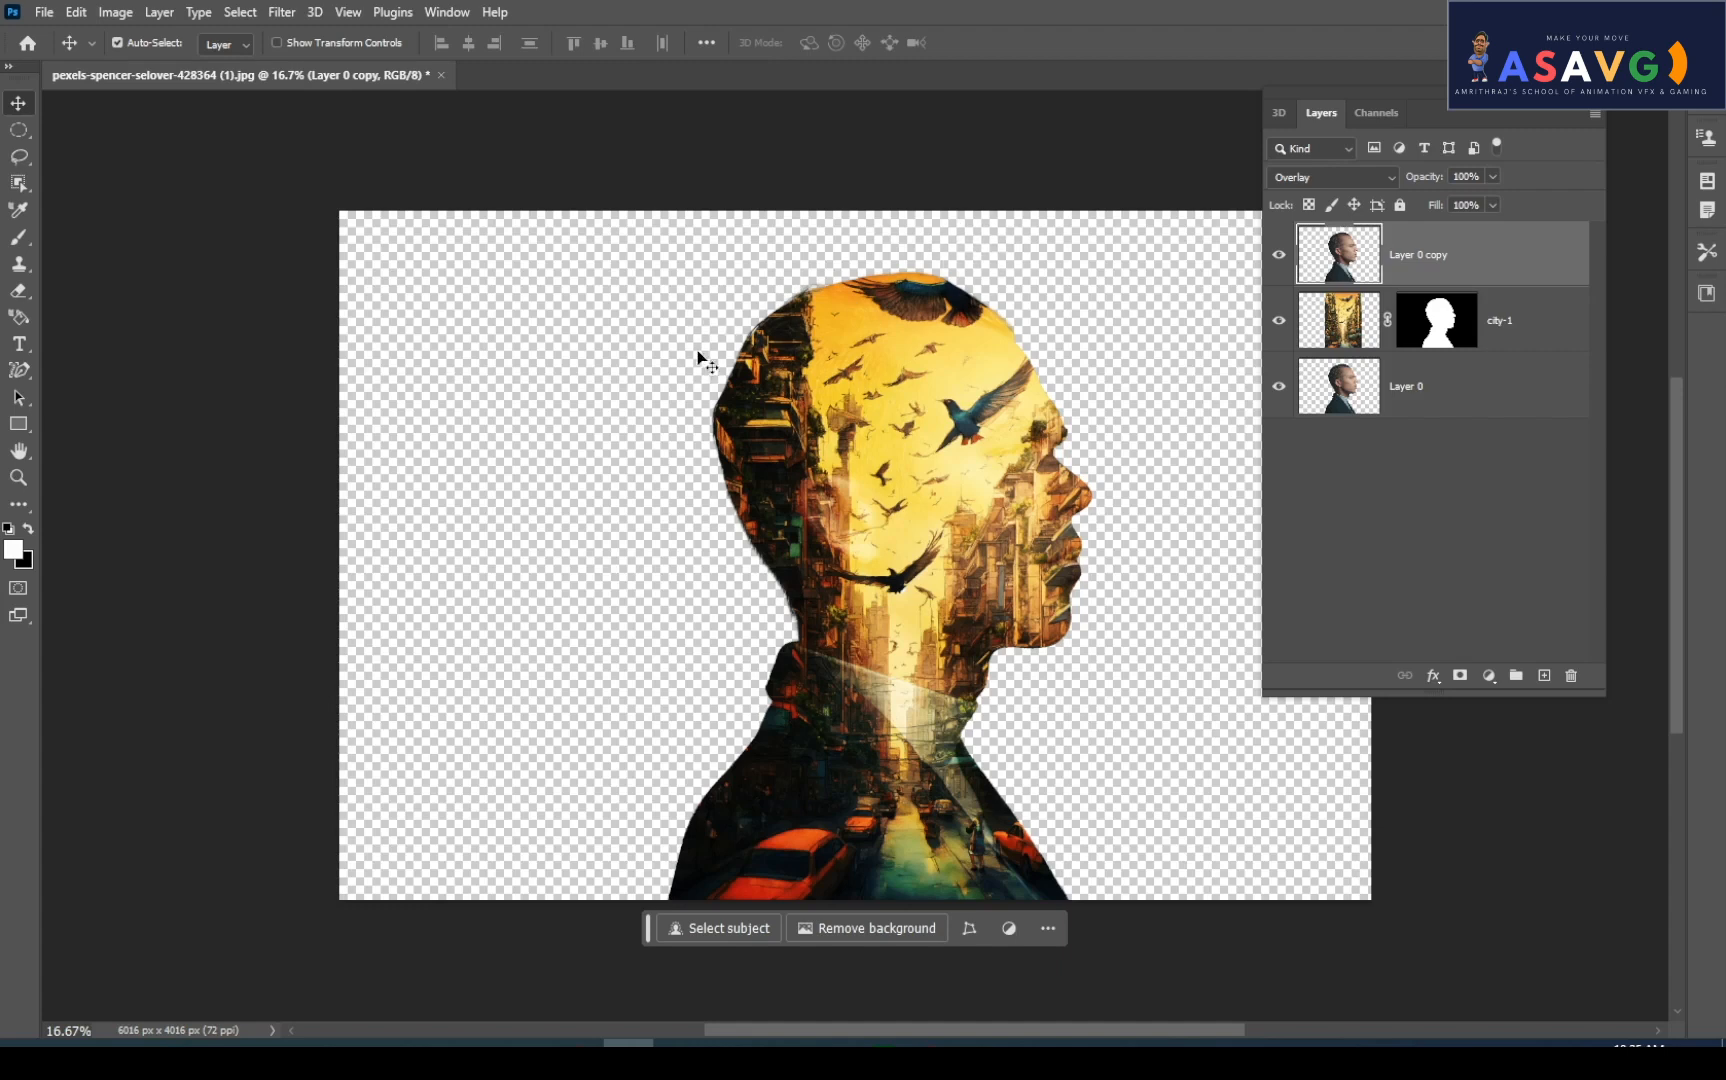
Hide both Layer 0 copy and Layer 0, leaving only the masked city-1 layer displayed
{"action": "left_click", "coordinate": [1280, 256]}
{"action": "left_click", "coordinate": [1281, 387]}
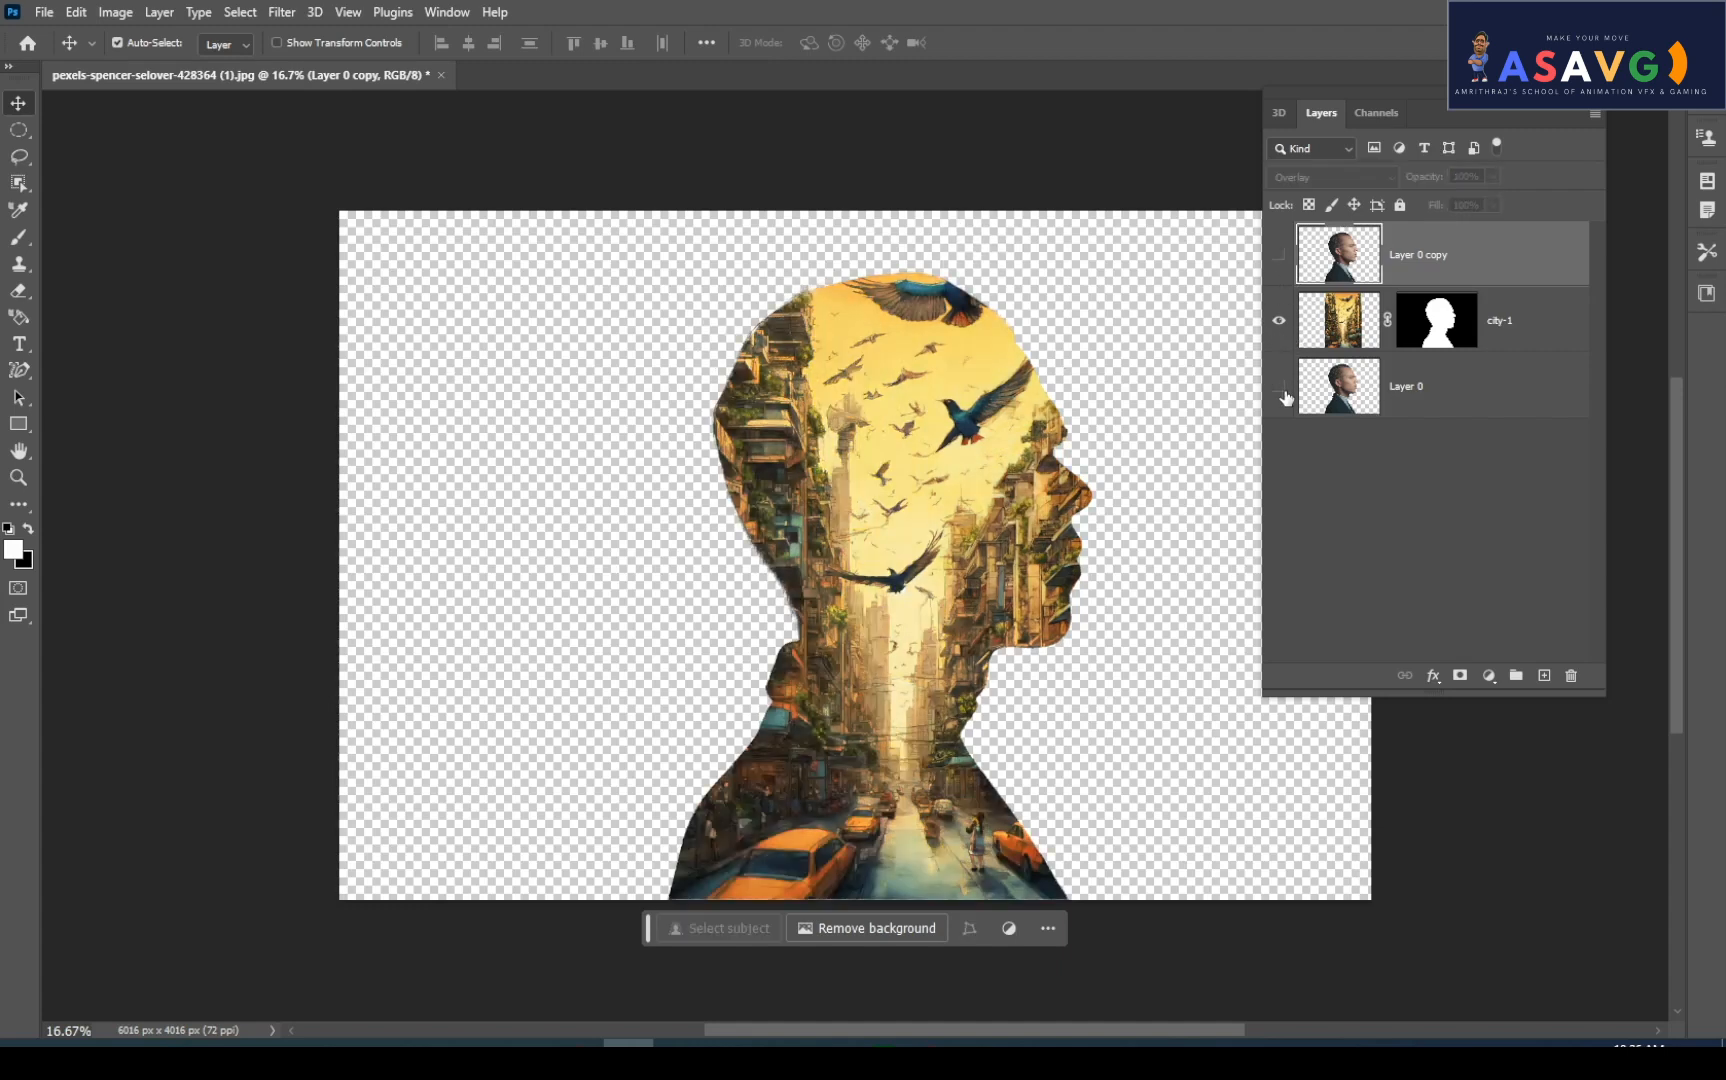
{"action": "left_click", "coordinate": [1281, 390]}
{"action": "left_click", "coordinate": [1281, 391]}
Temporarily disable the city-1 layer mask to view the full city image, and re-enable it
{"action": "left_click", "coordinate": [1480, 325]}
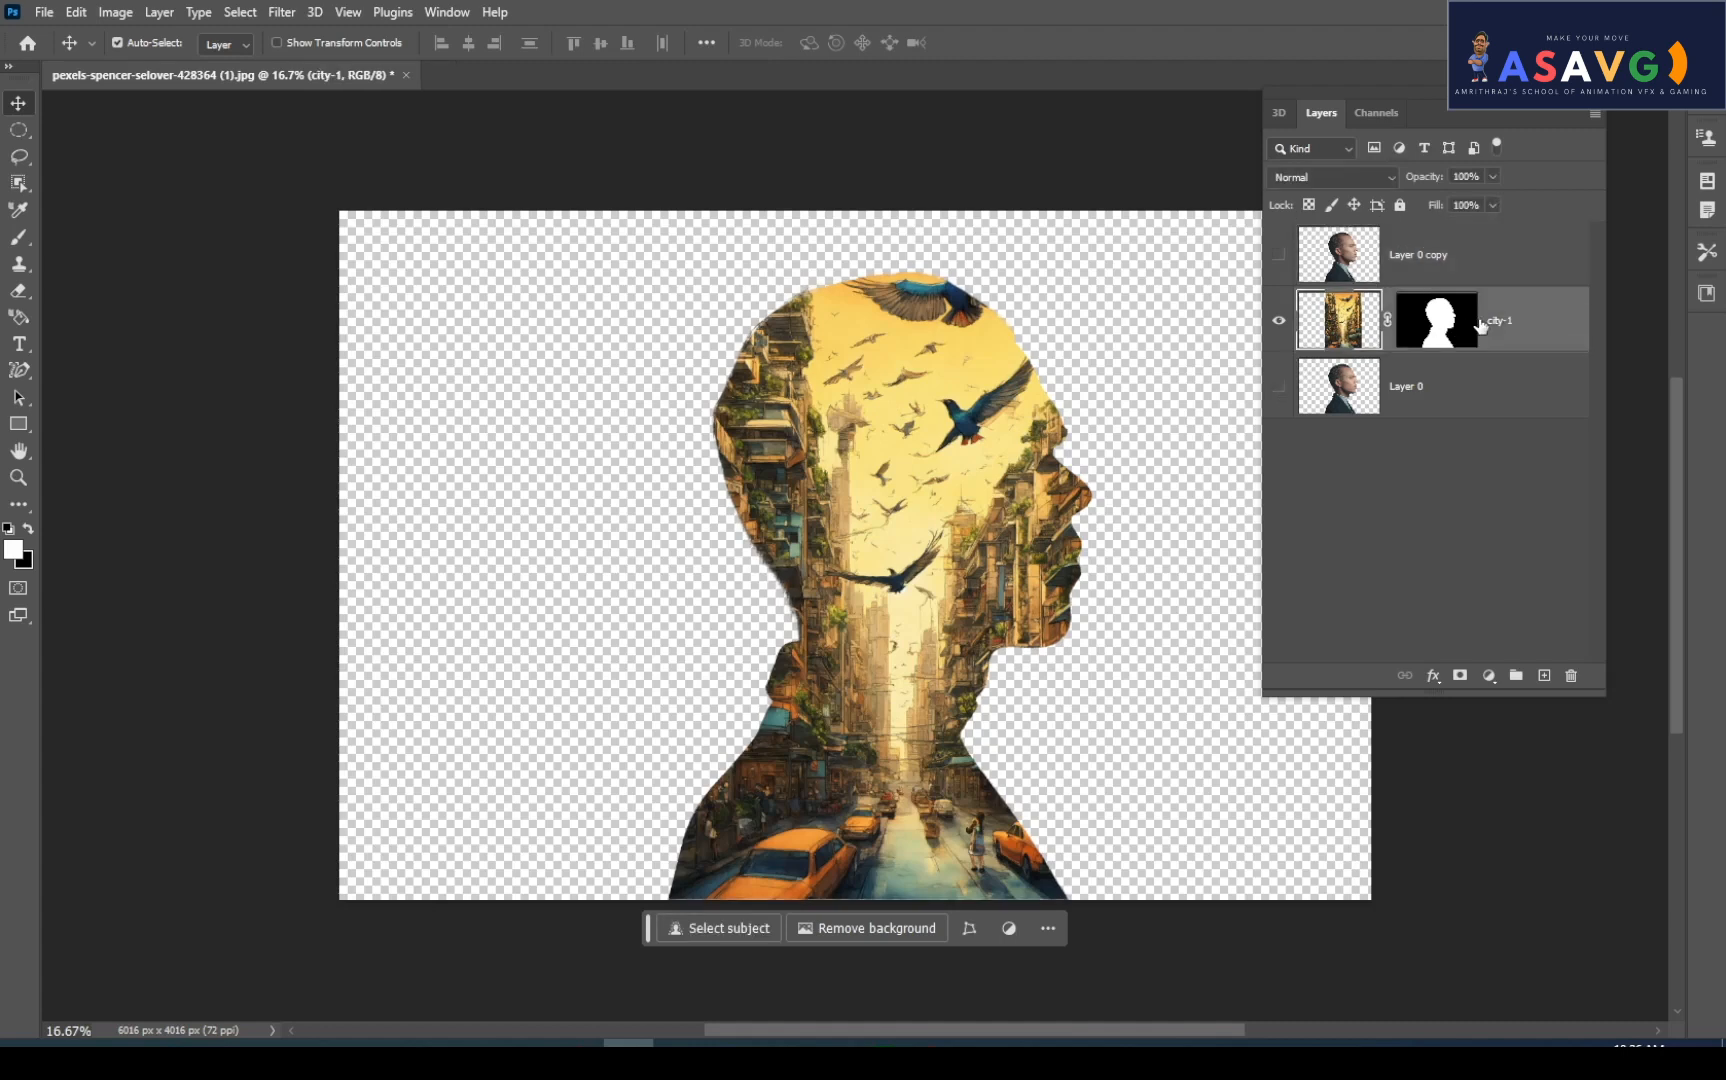
{"action": "right_click", "coordinate": [1449, 322]}
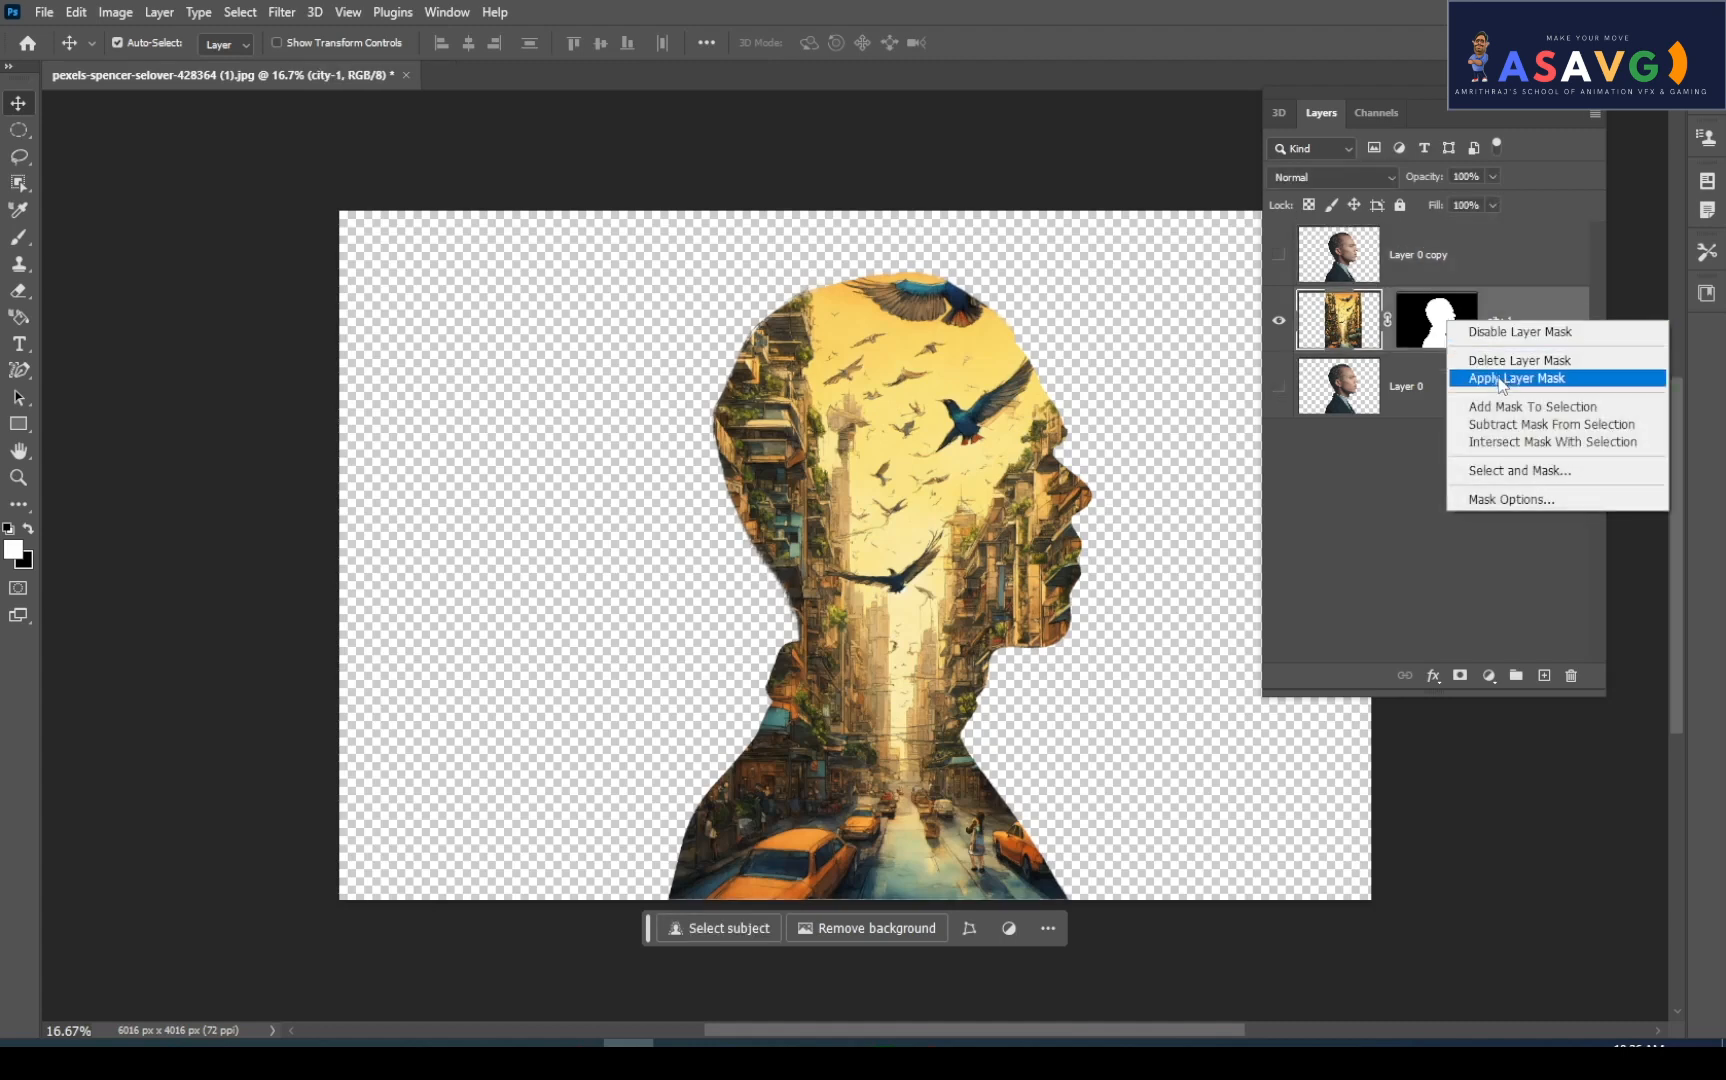
{"action": "left_click", "coordinate": [1510, 331]}
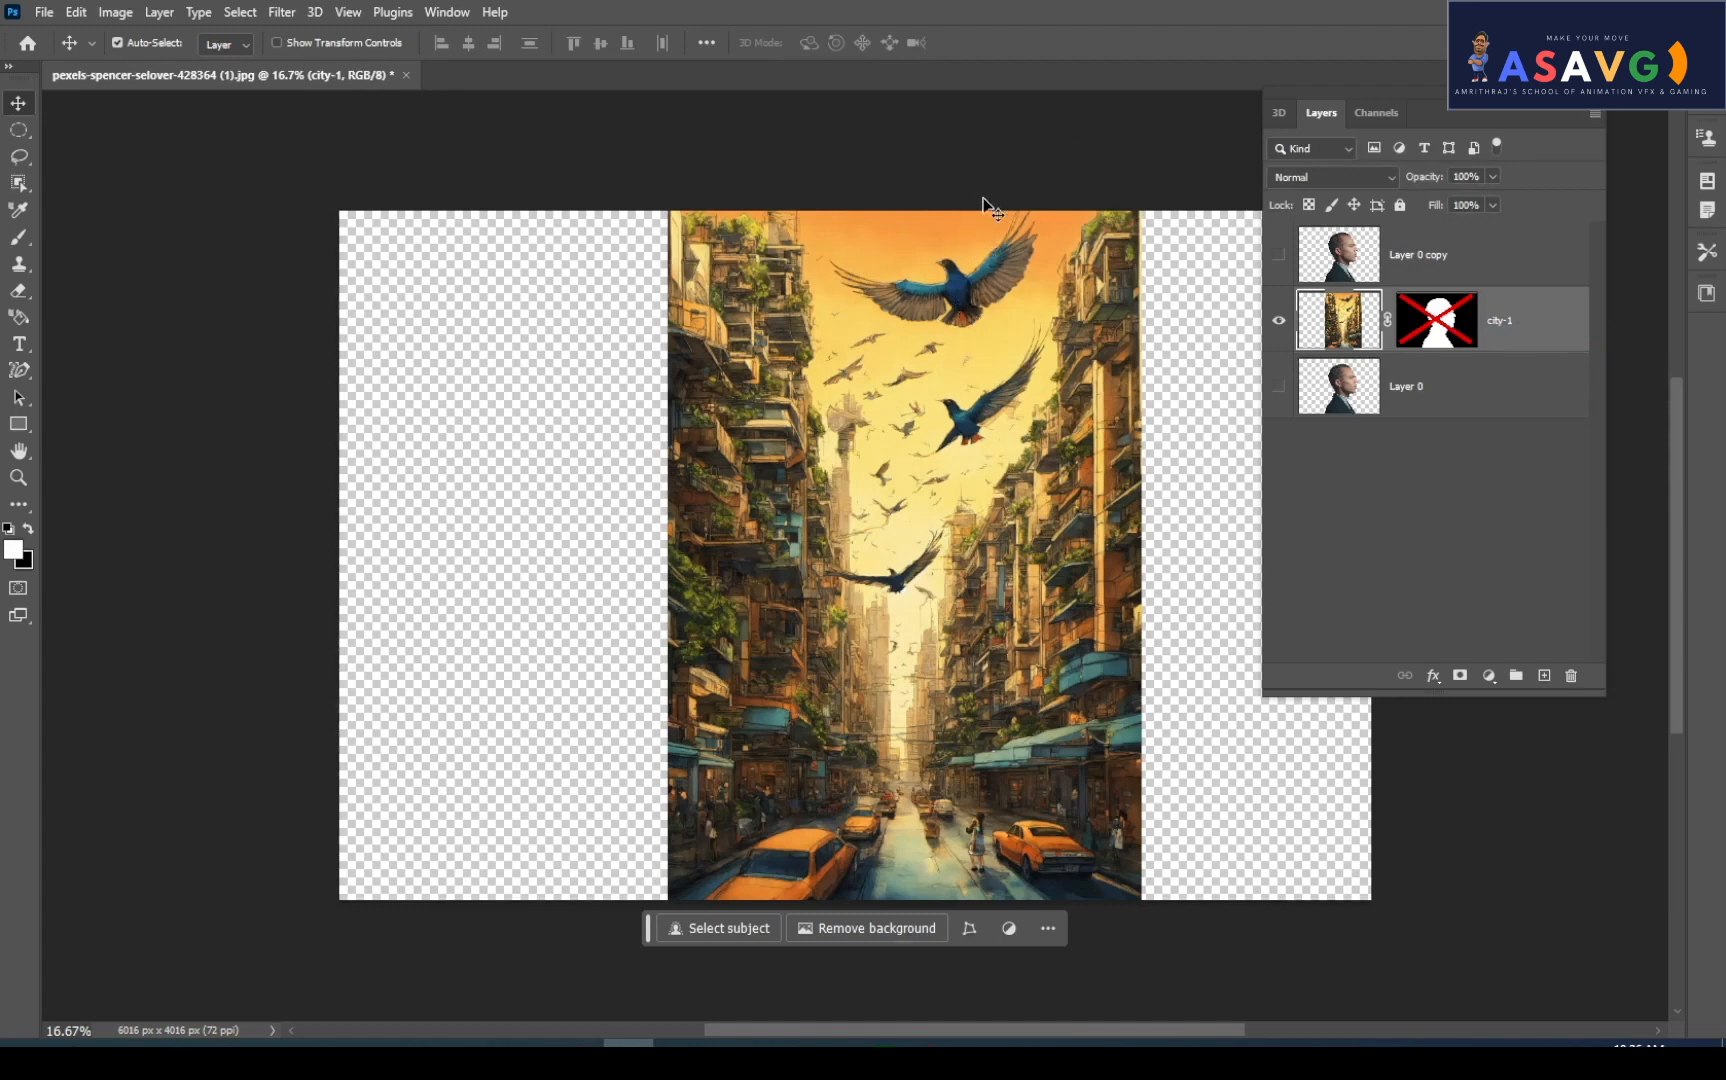
{"action": "right_click", "coordinate": [1462, 333]}
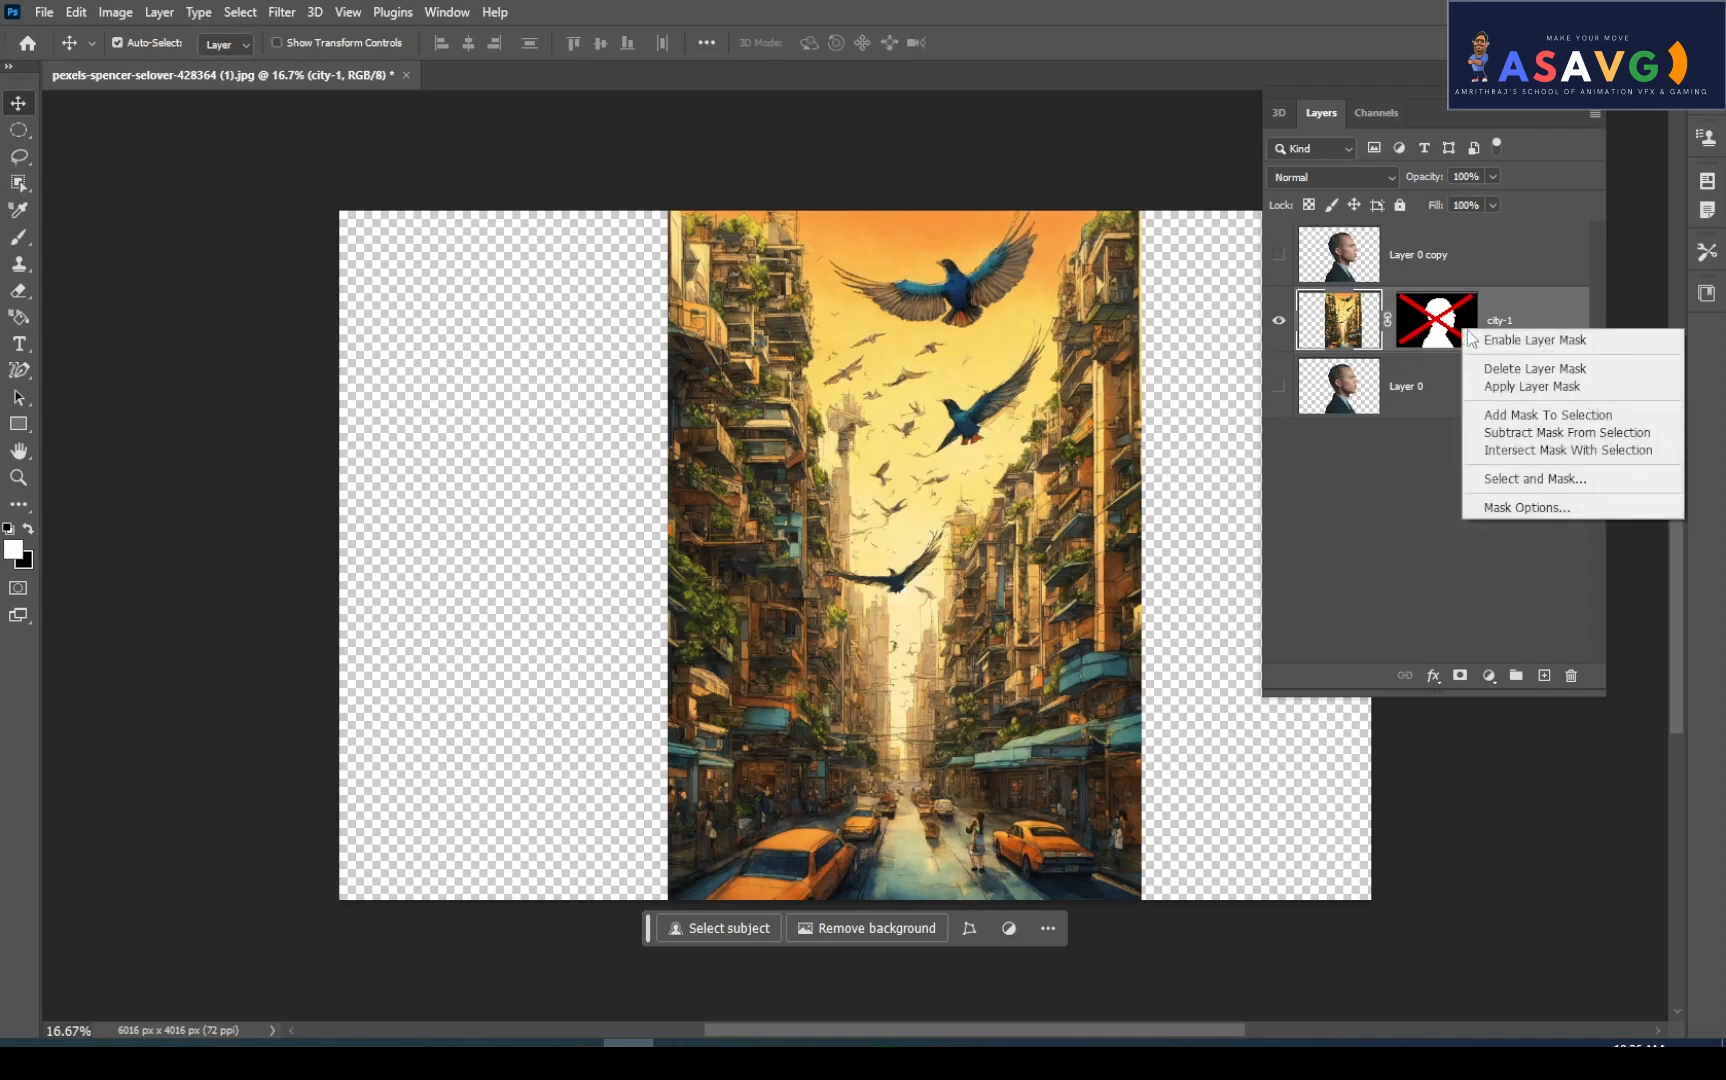
{"action": "left_click", "coordinate": [1533, 340]}
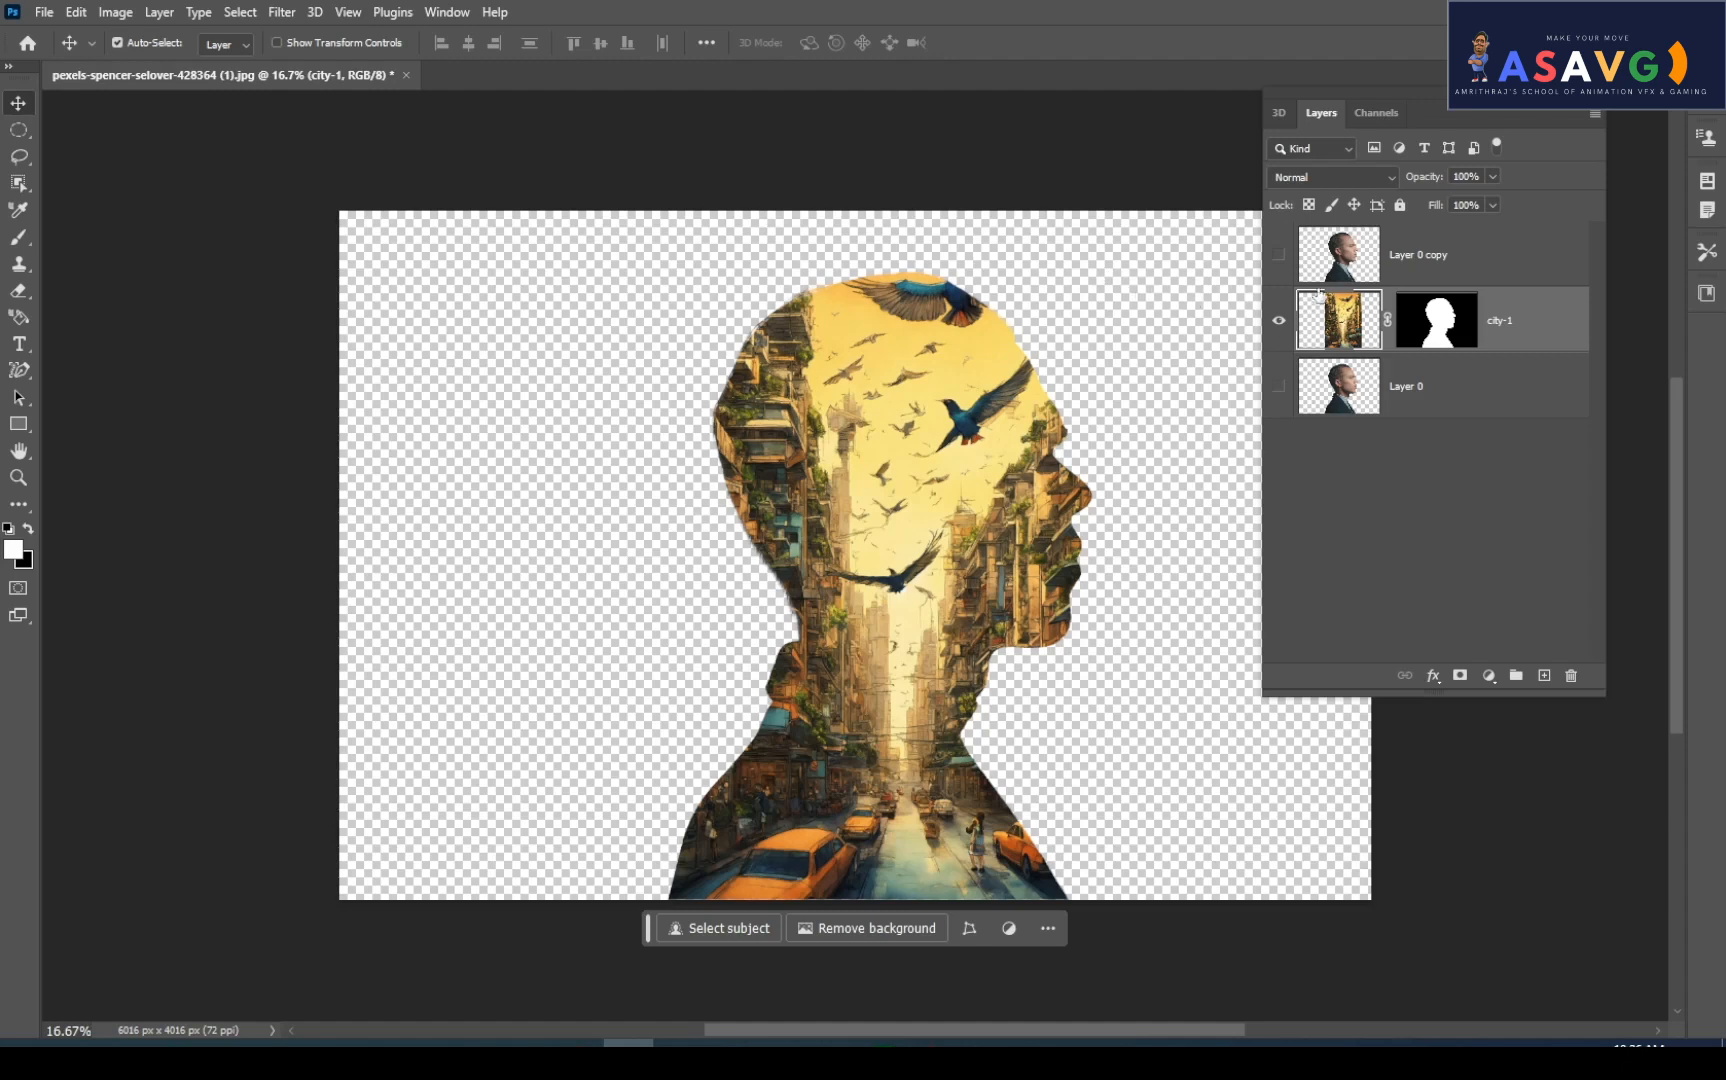
Show Layer 0 copy, duplicate the city-1 layer and delete the layer mask from the duplicate
{"action": "left_click", "coordinate": [1279, 255]}
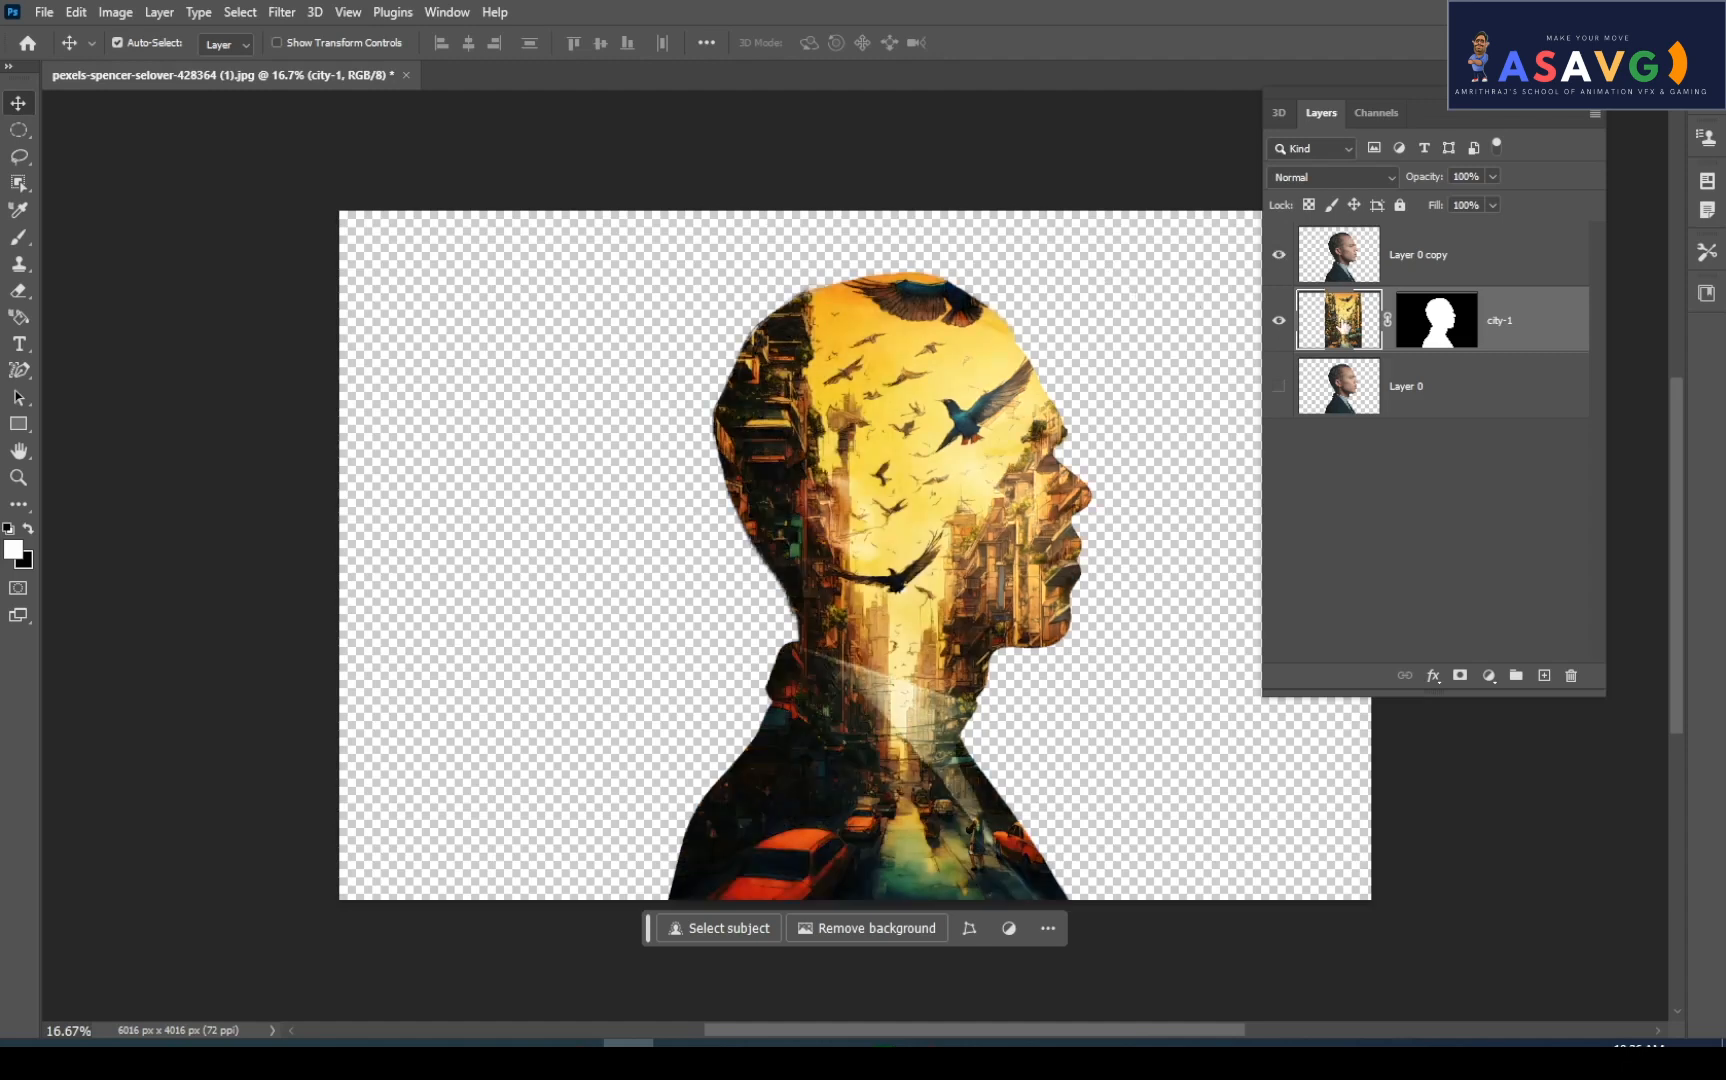
{"action": "key", "text": "ctrl+j"}
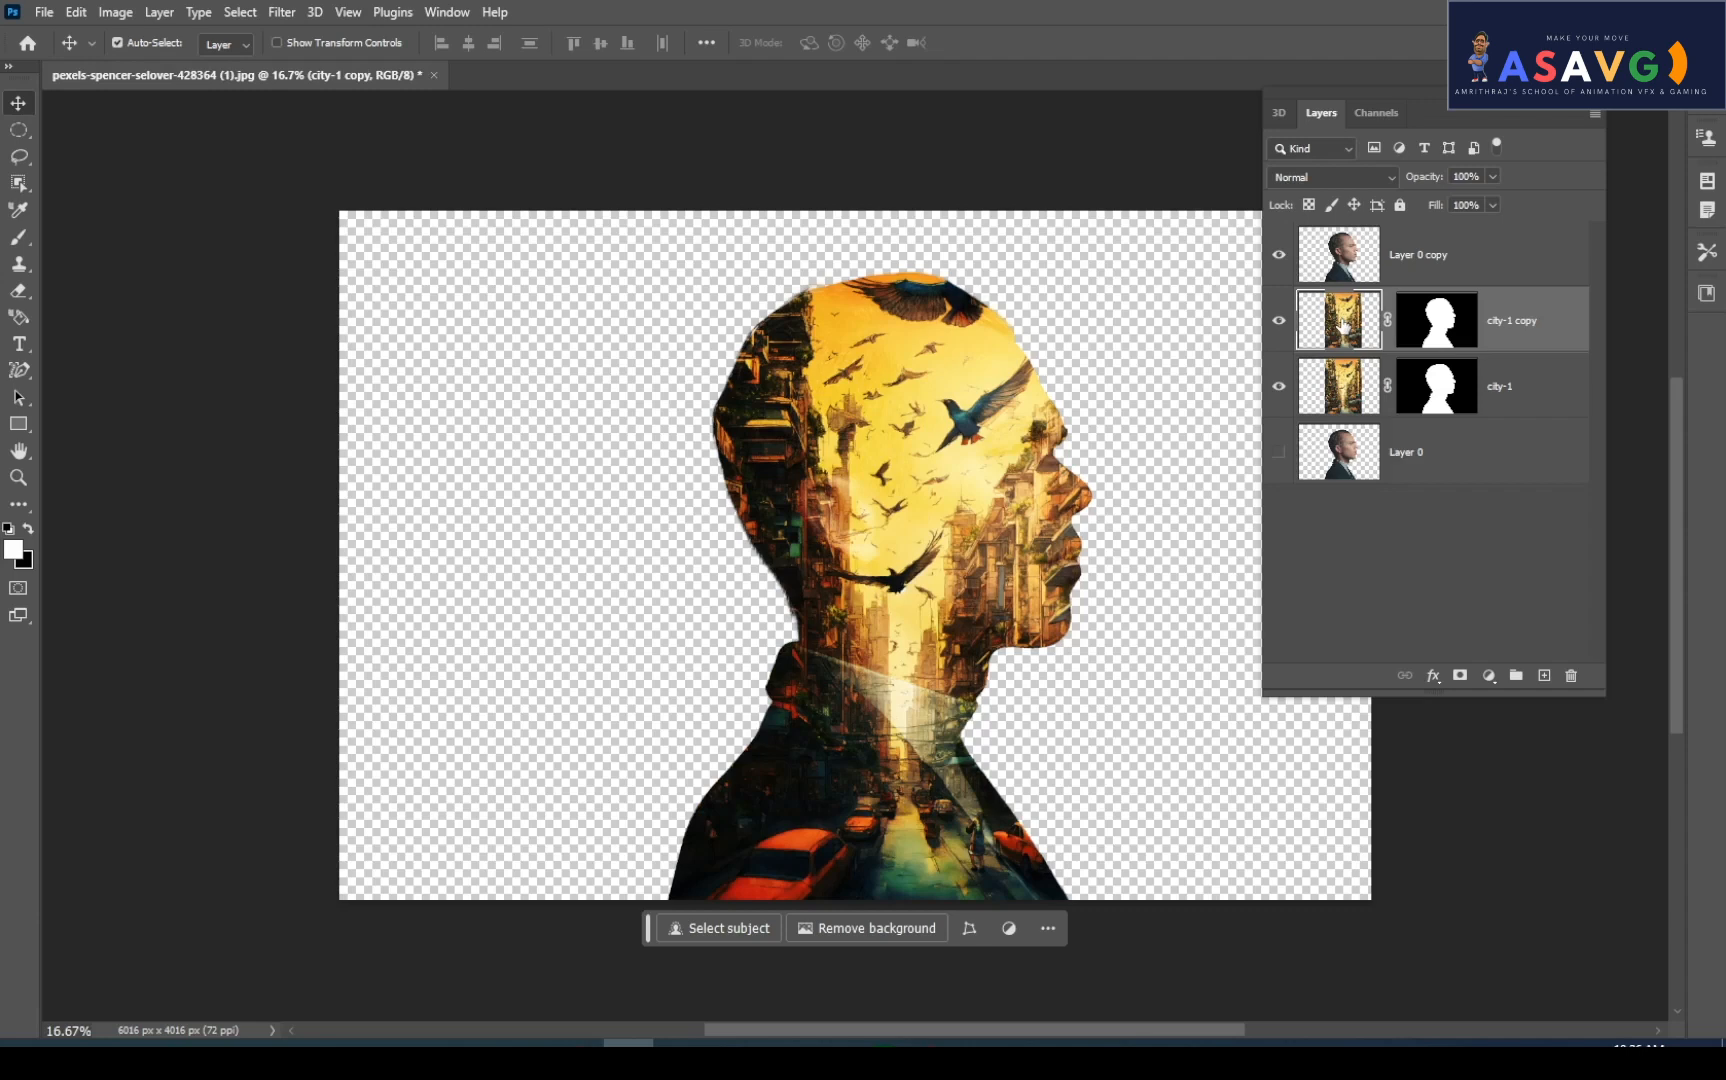
{"action": "left_click", "coordinate": [1440, 340]}
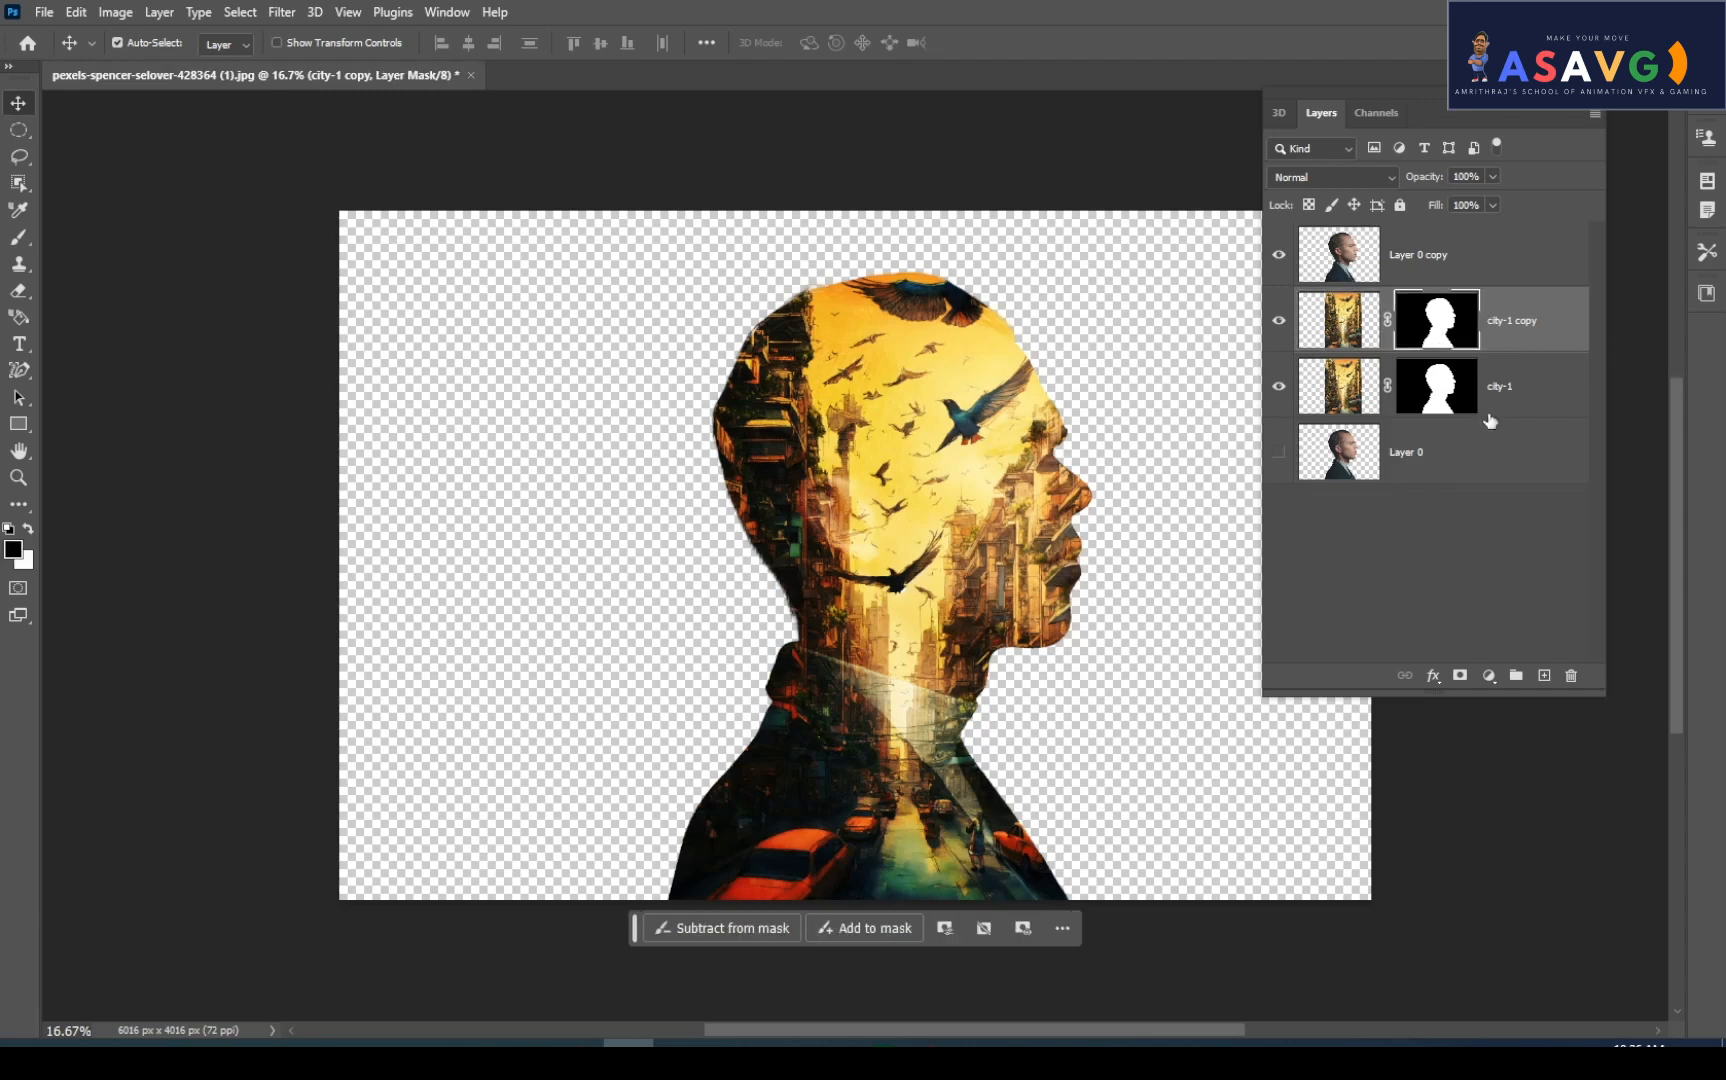
{"action": "left_click", "coordinate": [1571, 676]}
{"action": "left_click", "coordinate": [943, 396]}
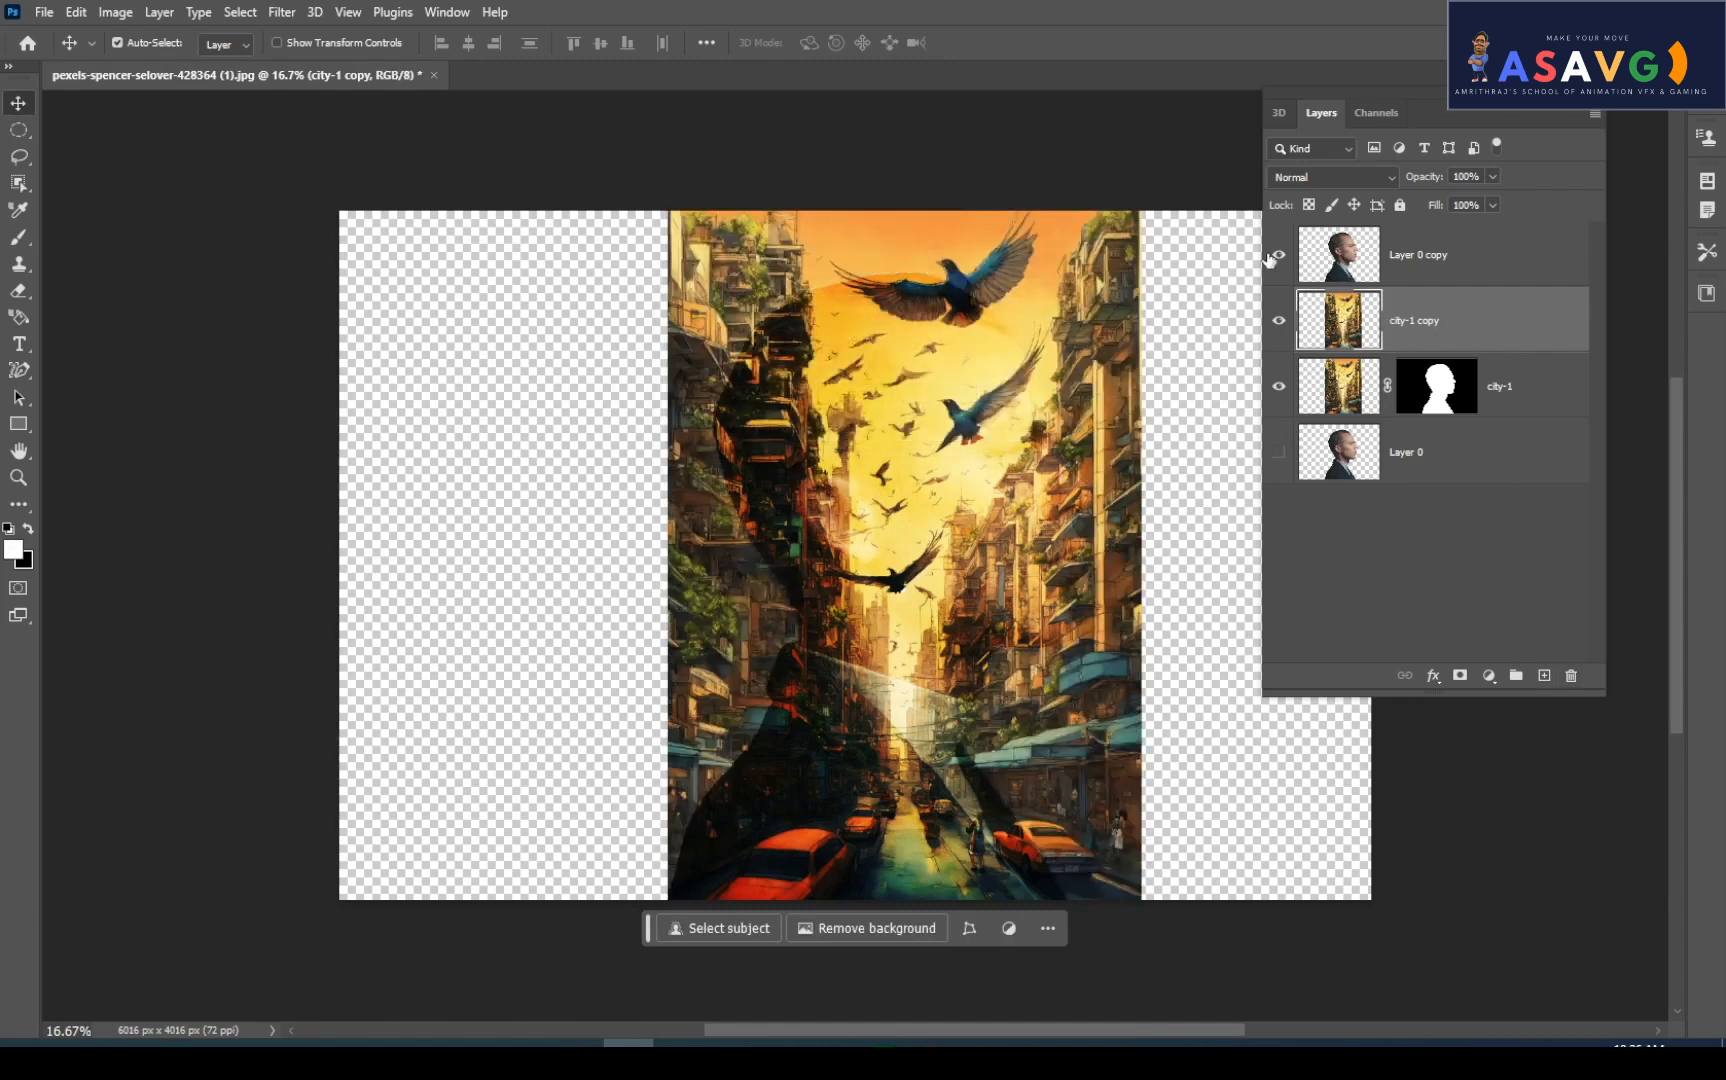
Compare the masked city-1 layer with the unmasked city-1 copy by toggling the upper layers' visibility
{"action": "left_click", "coordinate": [1279, 320]}
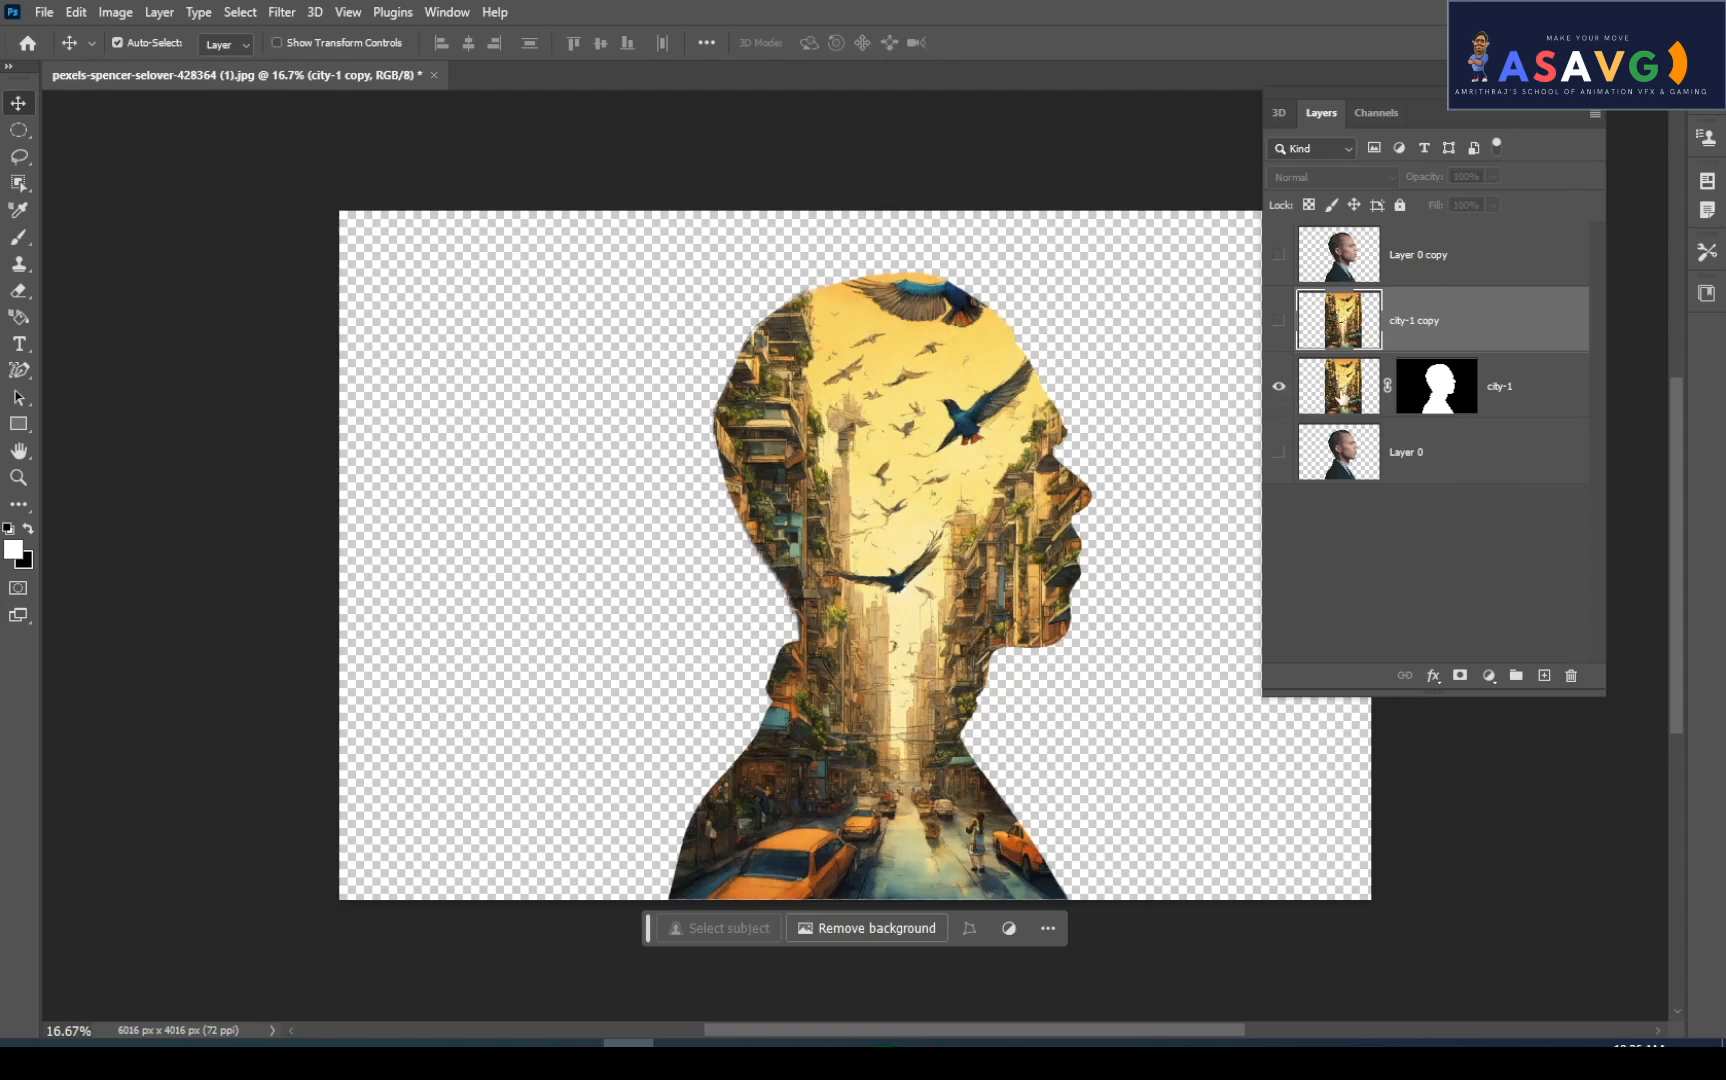
{"action": "left_click", "coordinate": [1279, 320]}
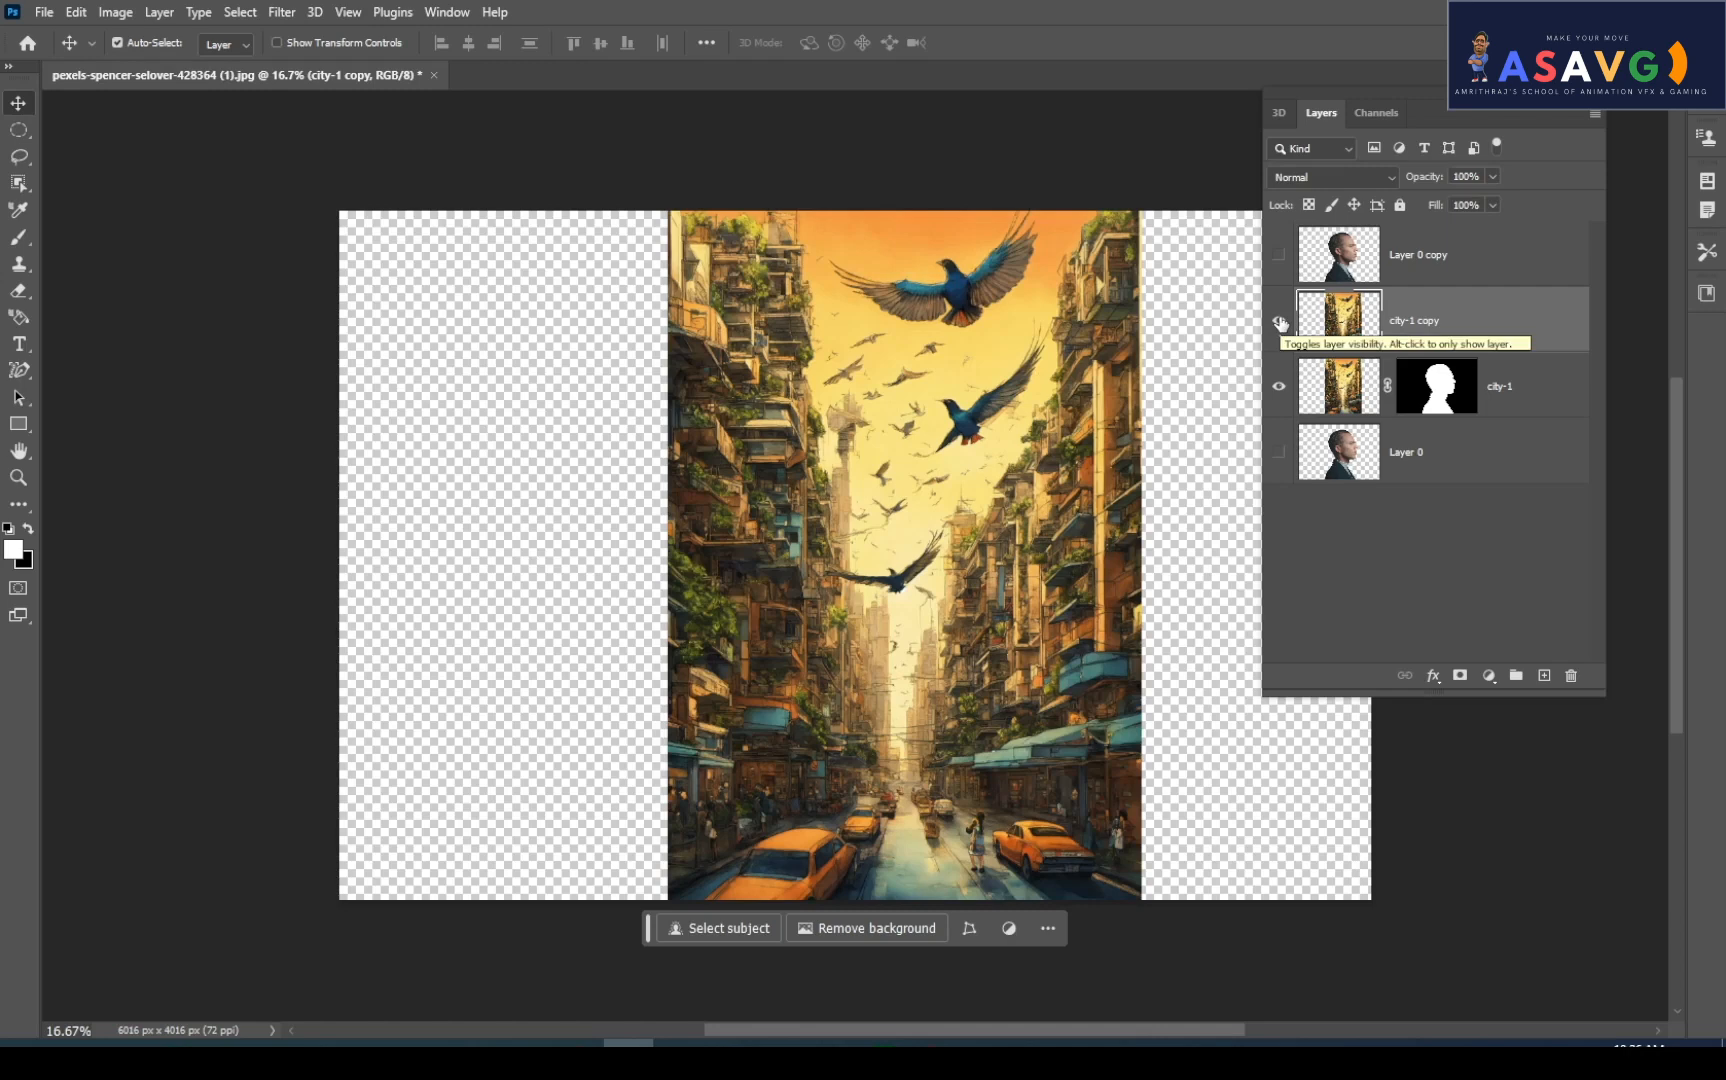
{"action": "left_click", "coordinate": [1281, 256]}
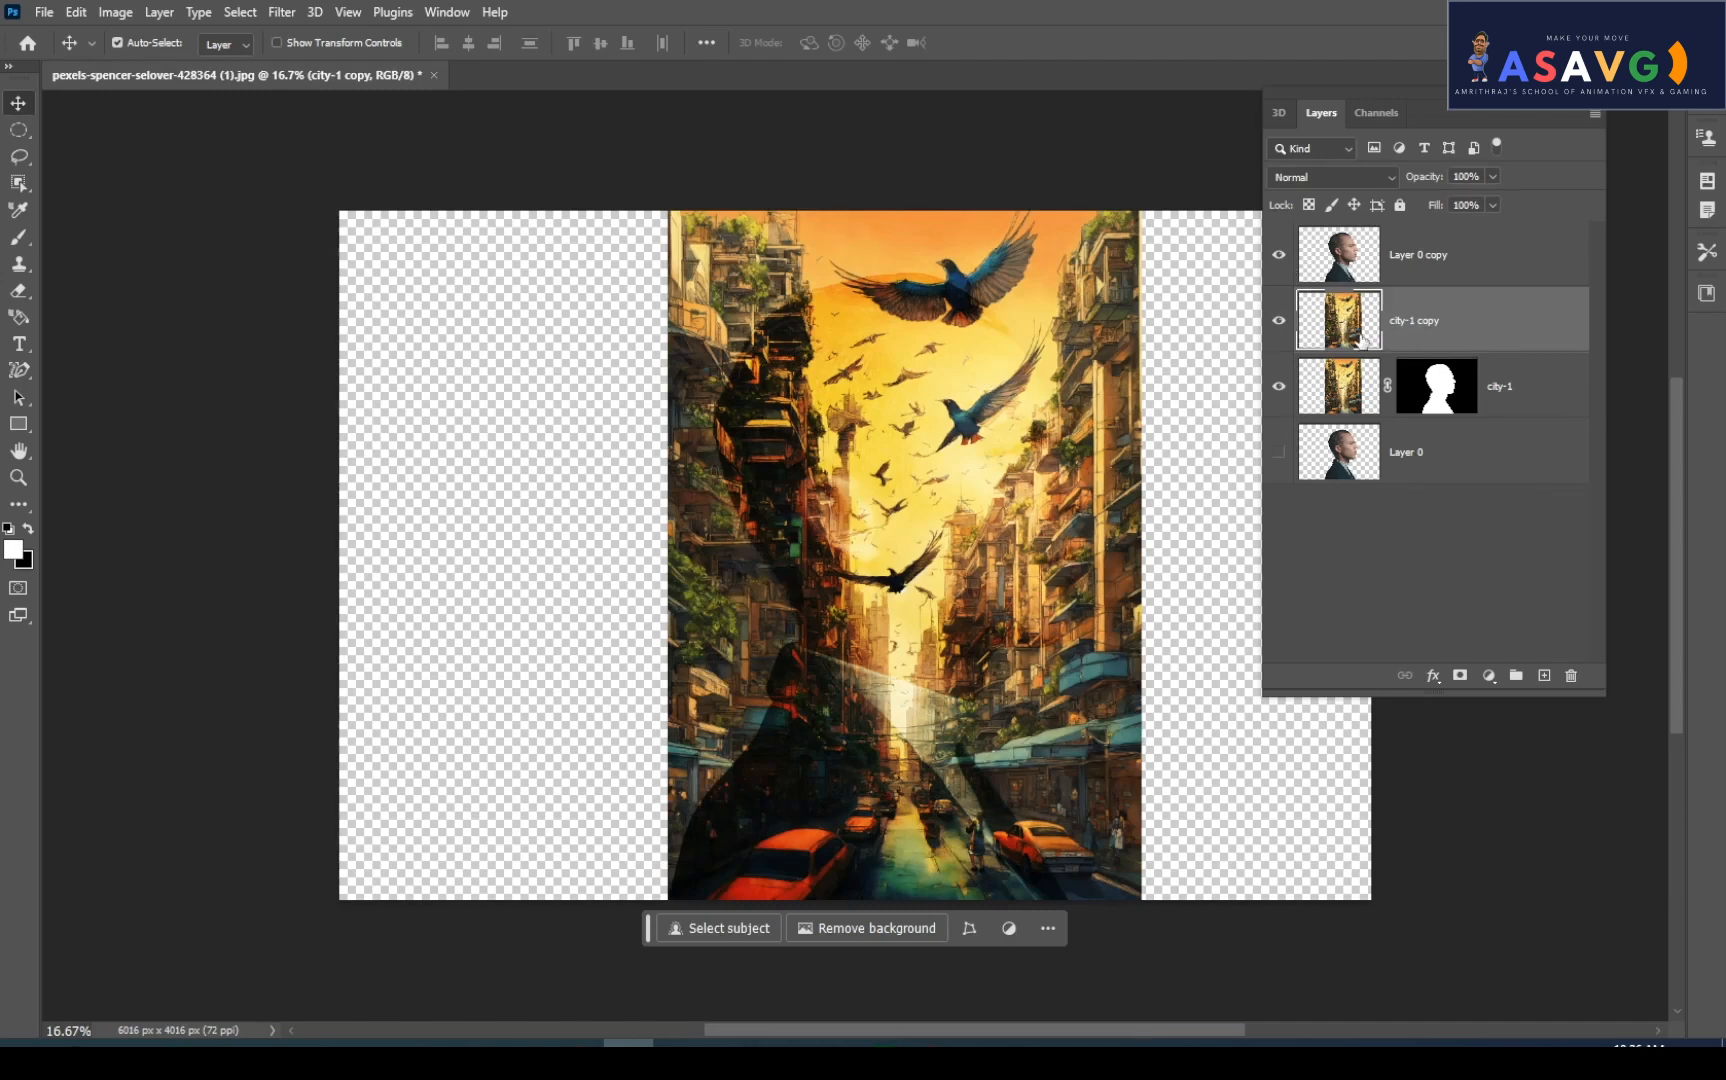
Add a white layer mask to city-1 copy and choose a 400 px Soft Round brush at 0% hardness
{"action": "left_click", "coordinate": [1460, 677]}
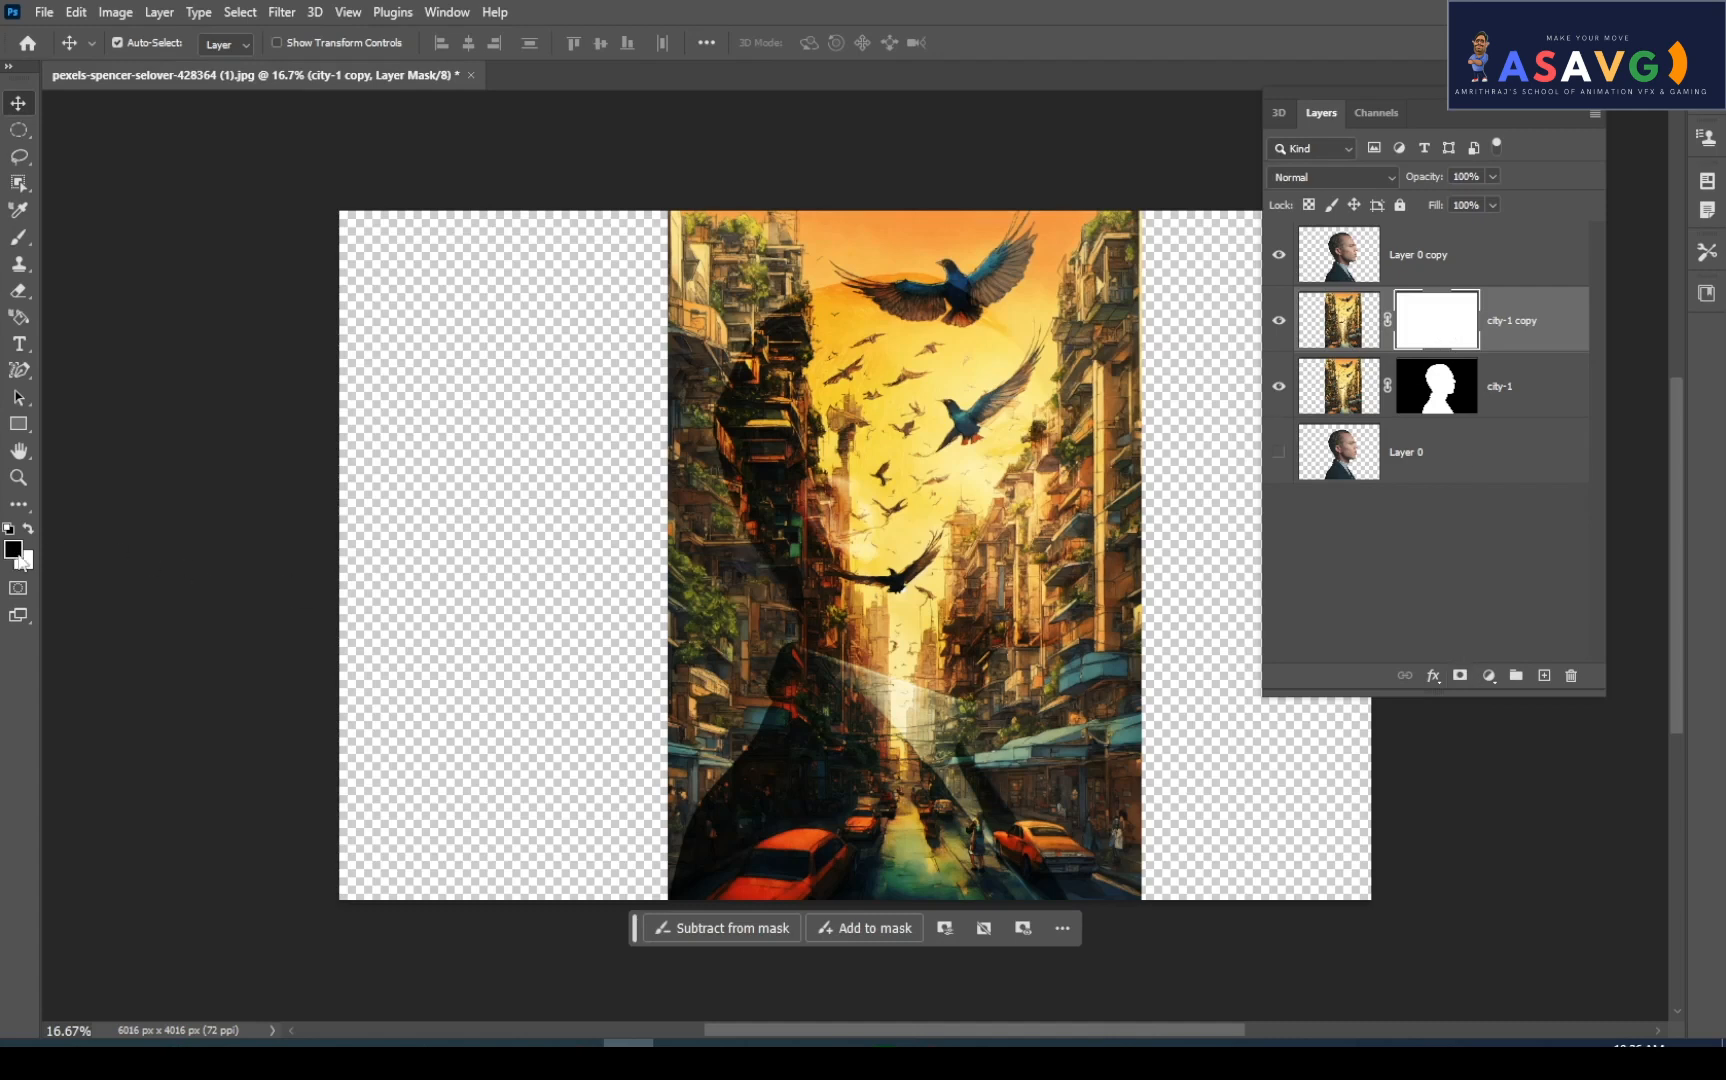
{"action": "left_click", "coordinate": [22, 237]}
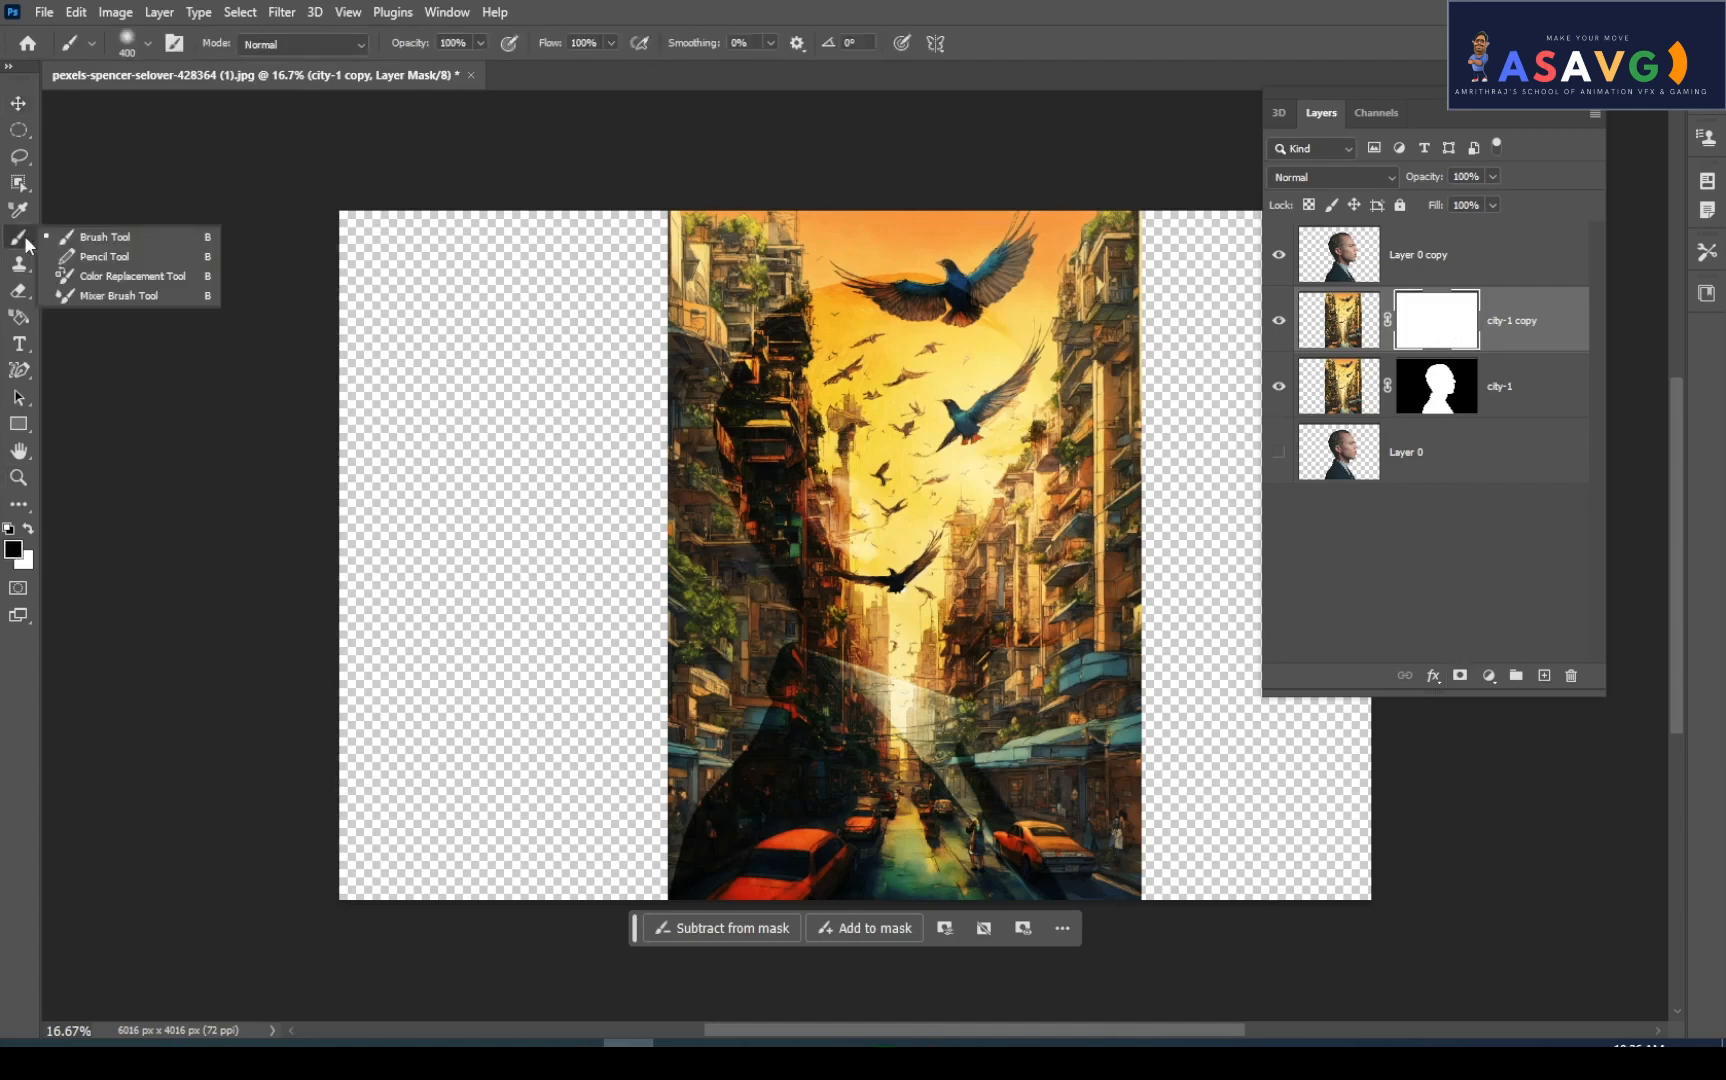
{"action": "left_click", "coordinate": [85, 237]}
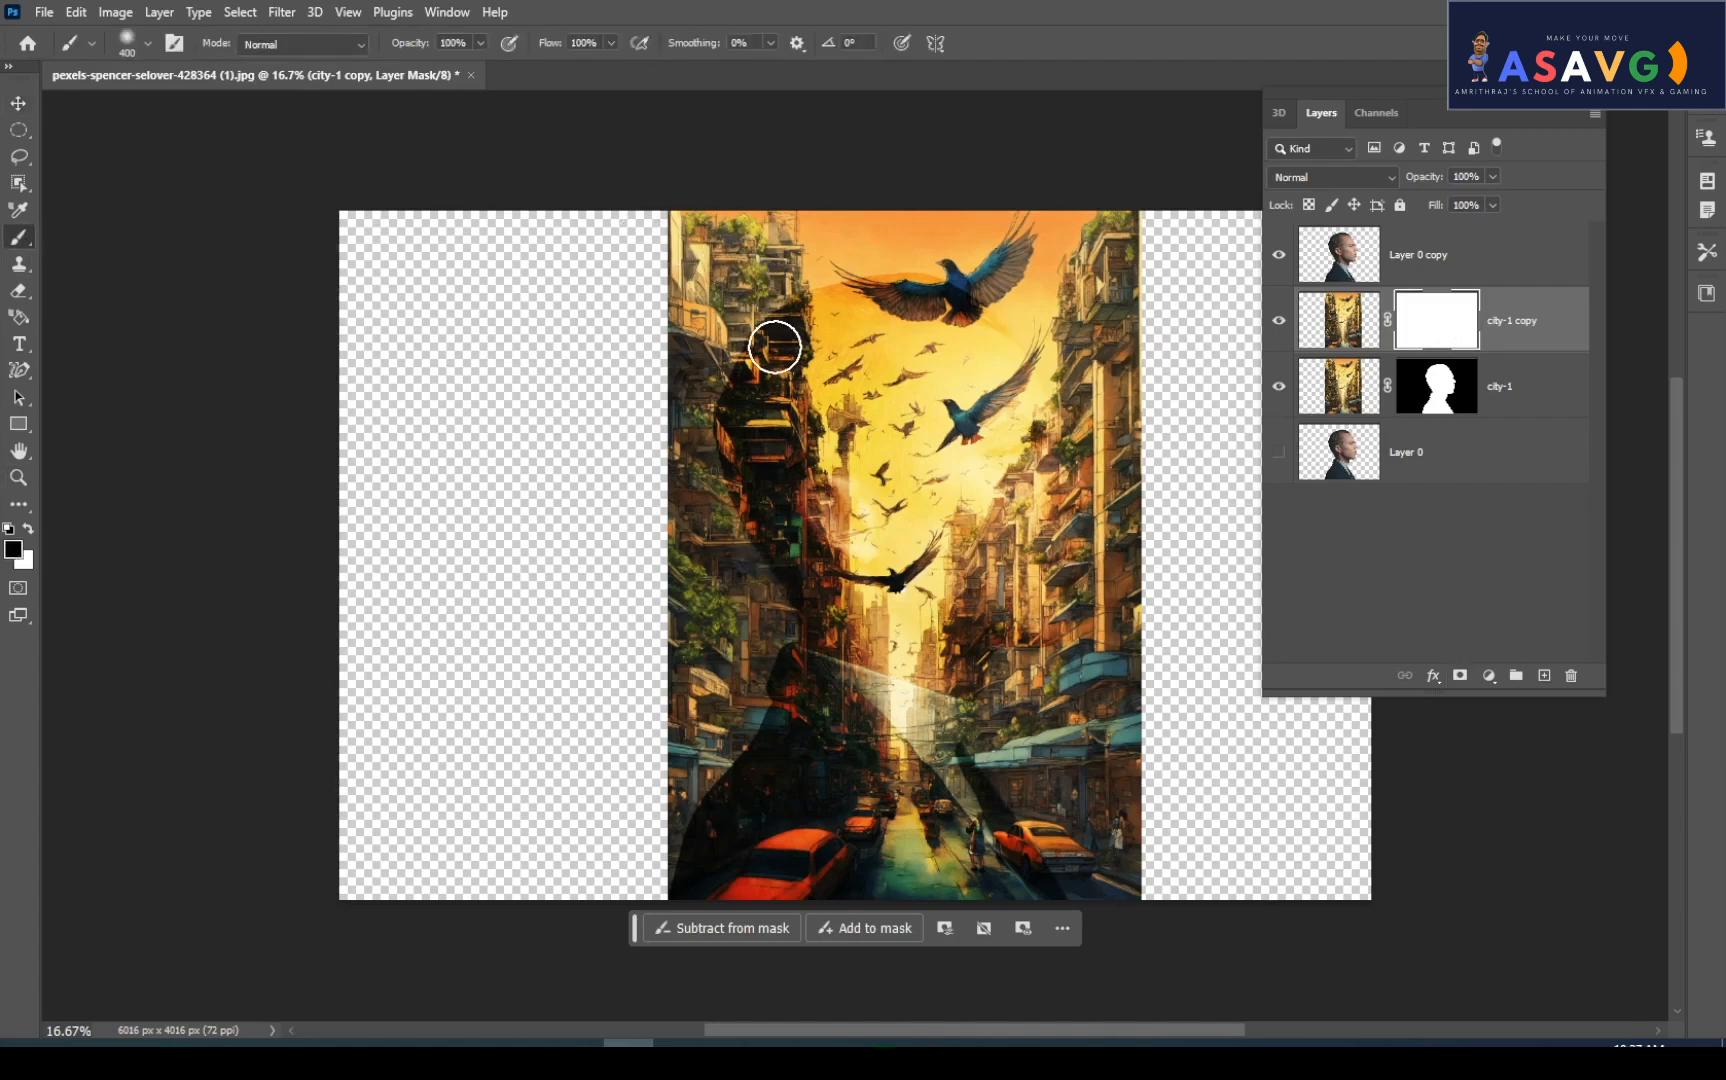
{"action": "left_click", "coordinate": [129, 45]}
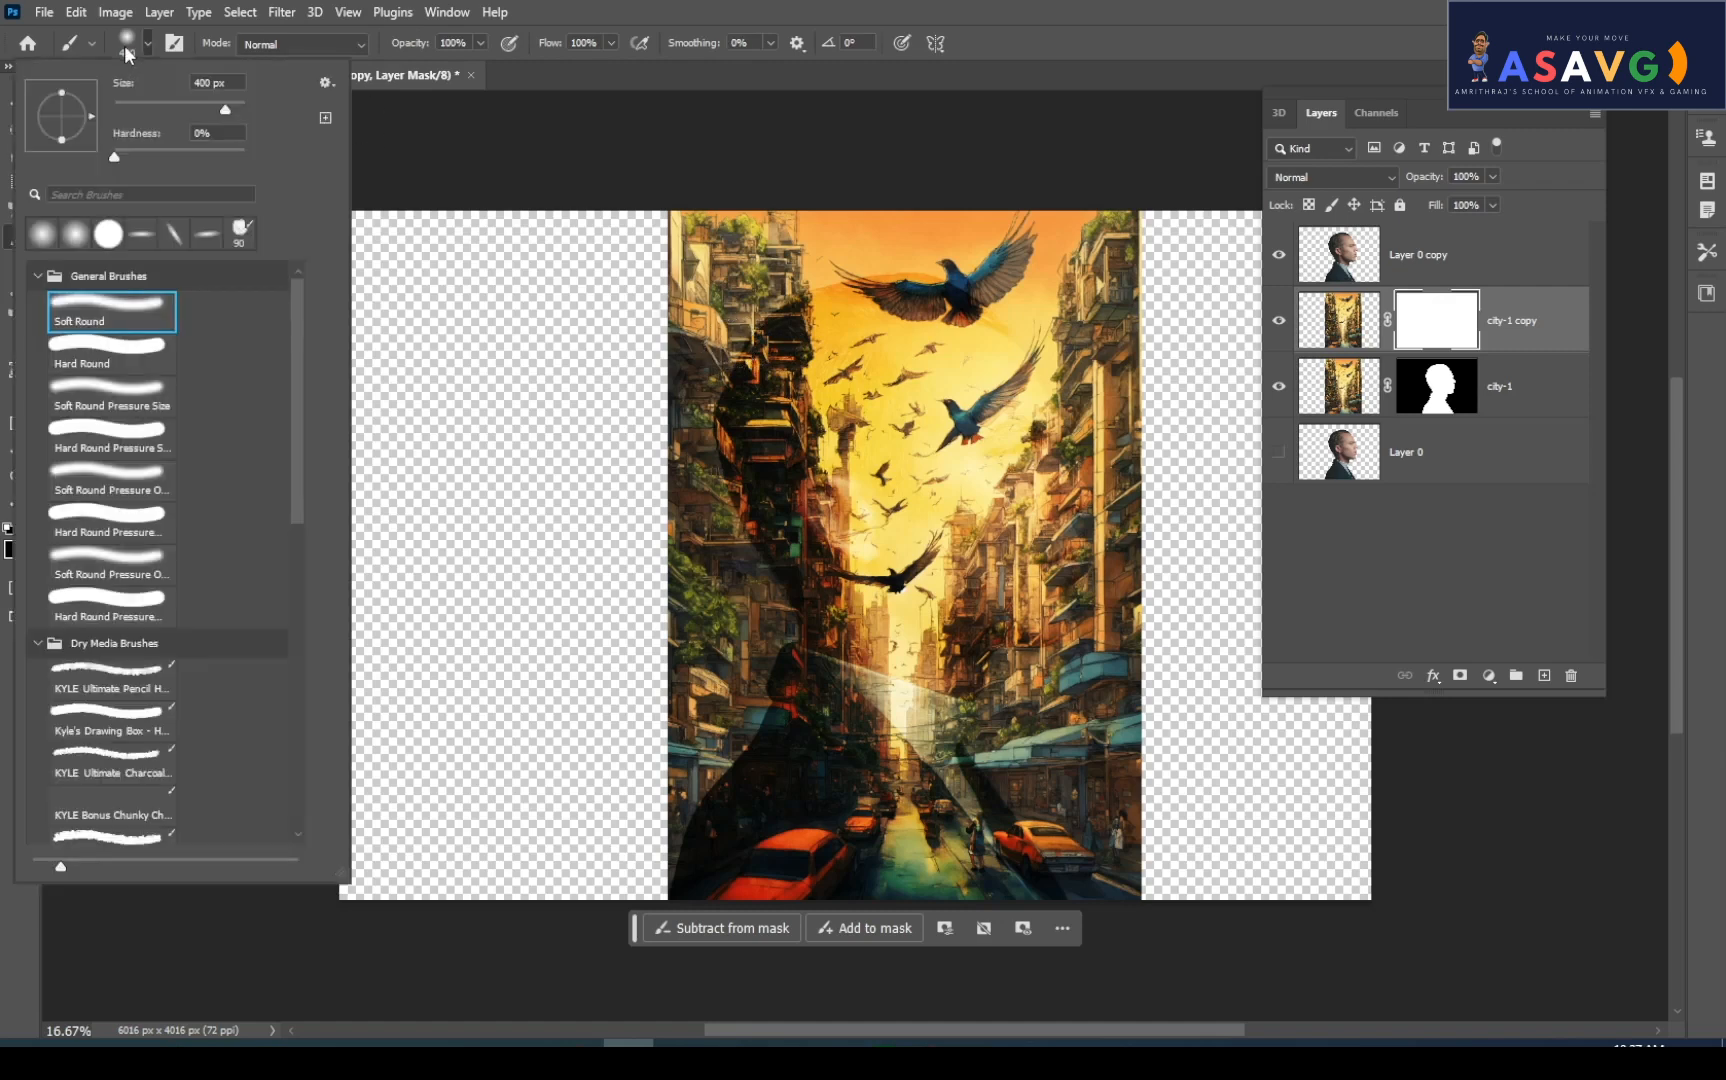
{"action": "double_click", "coordinate": [106, 320]}
Try to hide the city around the silhouette by painting black on the city-1 copy mask, and refill the mask with white
{"action": "left_click_drag", "start_coordinate": [759, 361], "coordinate": [700, 240]}
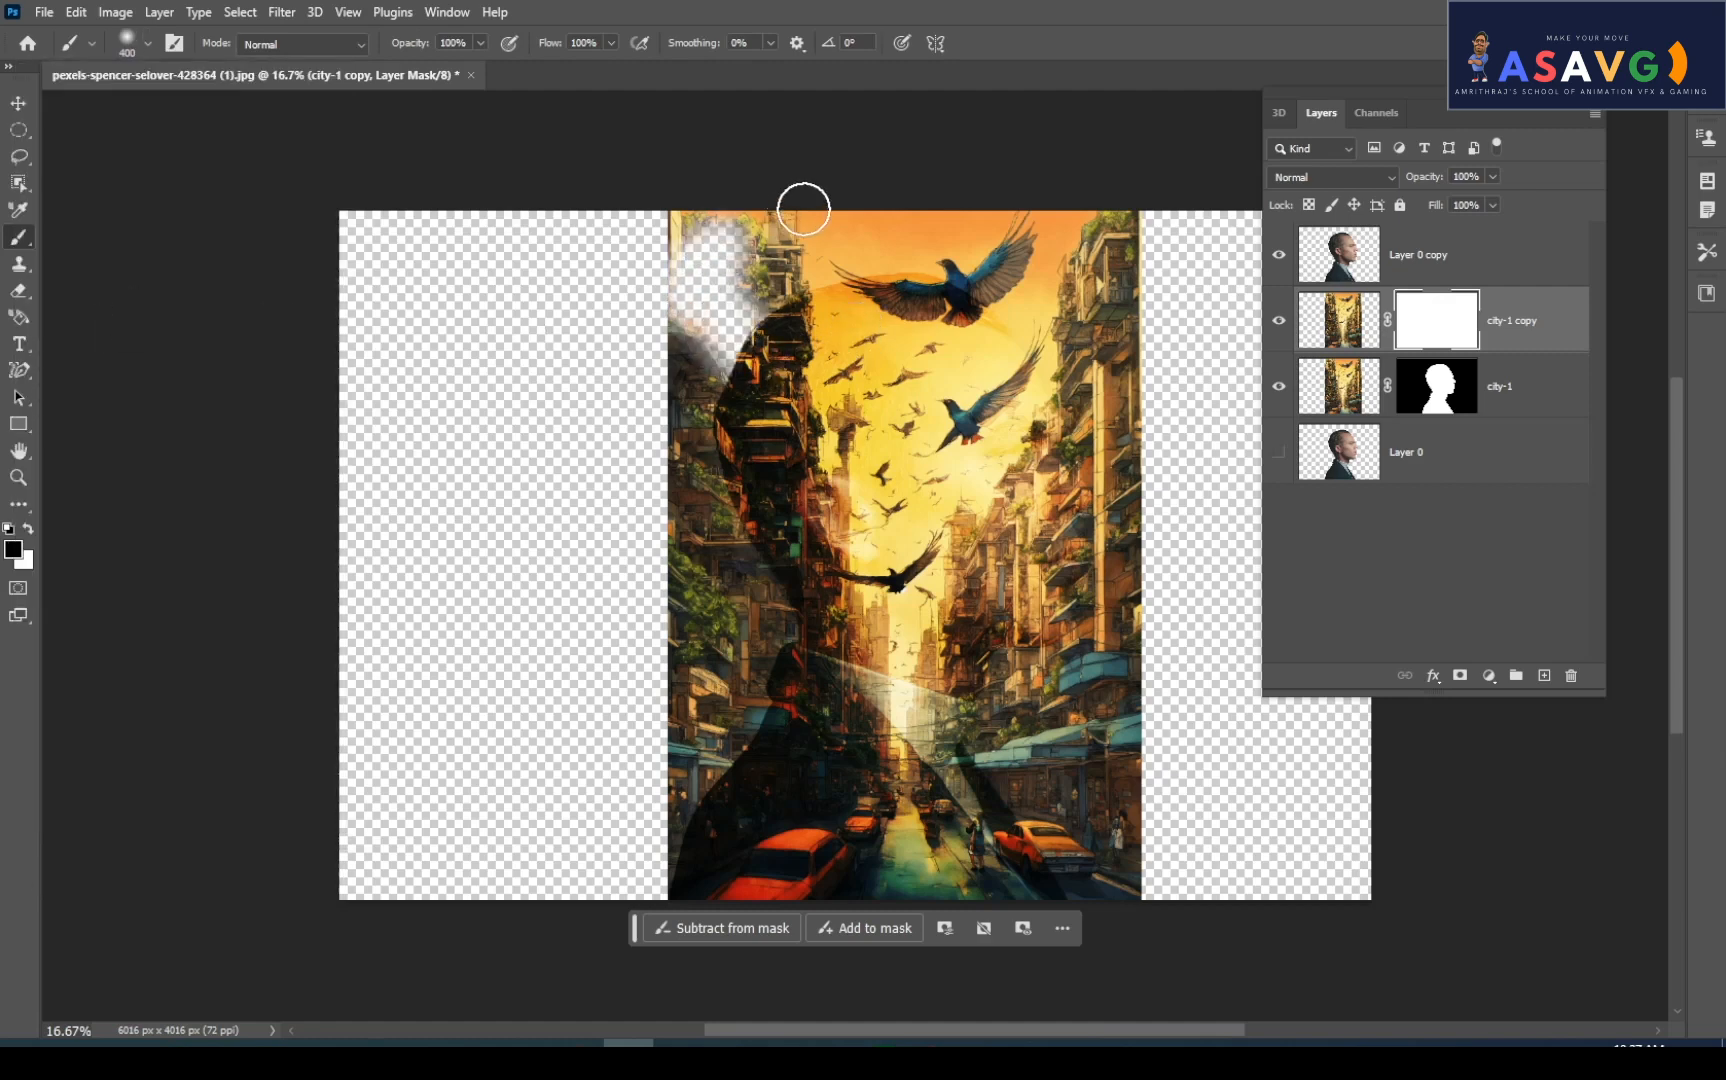
{"action": "mouse_move", "coordinate": [803, 210]}
{"action": "left_mouse_down"}
{"action": "mouse_move", "coordinate": [688, 232]}
{"action": "mouse_move", "coordinate": [705, 675]}
{"action": "mouse_move", "coordinate": [770, 630]}
{"action": "mouse_move", "coordinate": [744, 720]}
{"action": "mouse_move", "coordinate": [836, 802]}
{"action": "mouse_move", "coordinate": [848, 872]}
{"action": "left_mouse_up"}
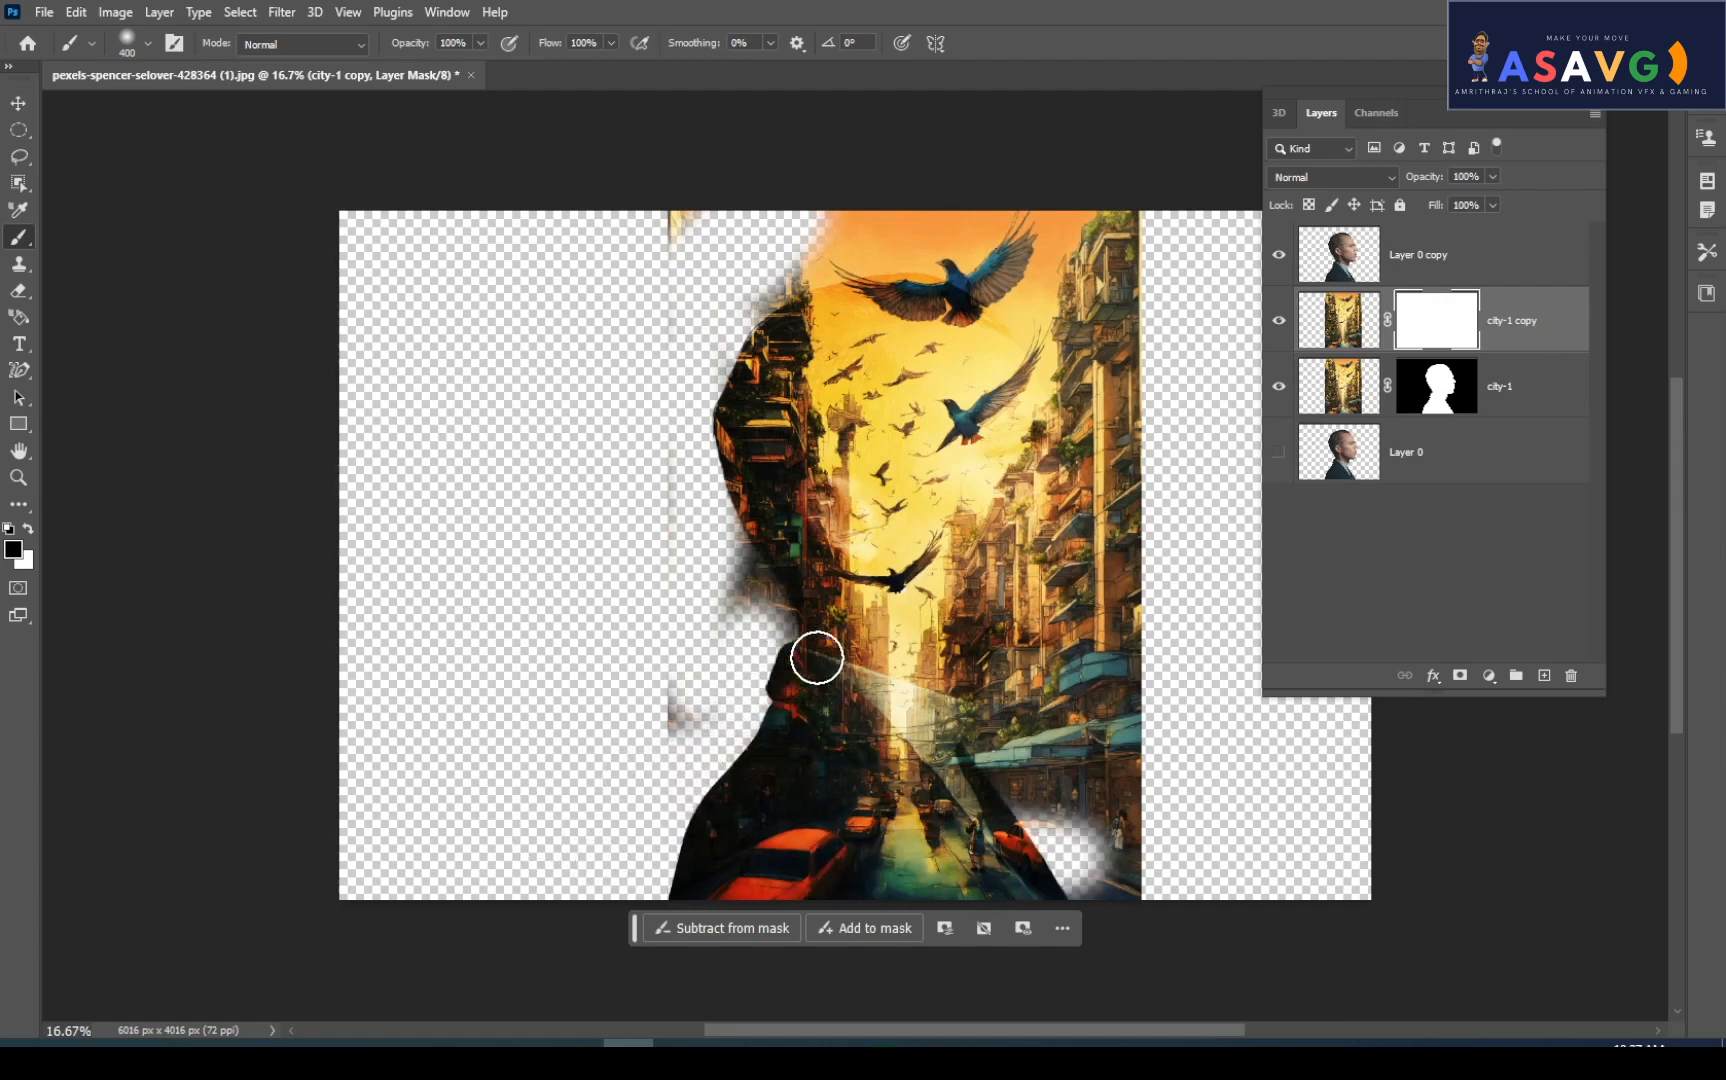
{"action": "mouse_move", "coordinate": [817, 657]}
{"action": "left_mouse_down"}
{"action": "mouse_move", "coordinate": [753, 517]}
{"action": "mouse_move", "coordinate": [680, 260]}
{"action": "mouse_move", "coordinate": [685, 180]}
{"action": "mouse_move", "coordinate": [736, 290]}
{"action": "mouse_move", "coordinate": [823, 270]}
{"action": "mouse_move", "coordinate": [807, 233]}
{"action": "mouse_move", "coordinate": [713, 324]}
{"action": "mouse_move", "coordinate": [626, 571]}
{"action": "mouse_move", "coordinate": [664, 539]}
{"action": "mouse_move", "coordinate": [678, 712]}
{"action": "left_mouse_up"}
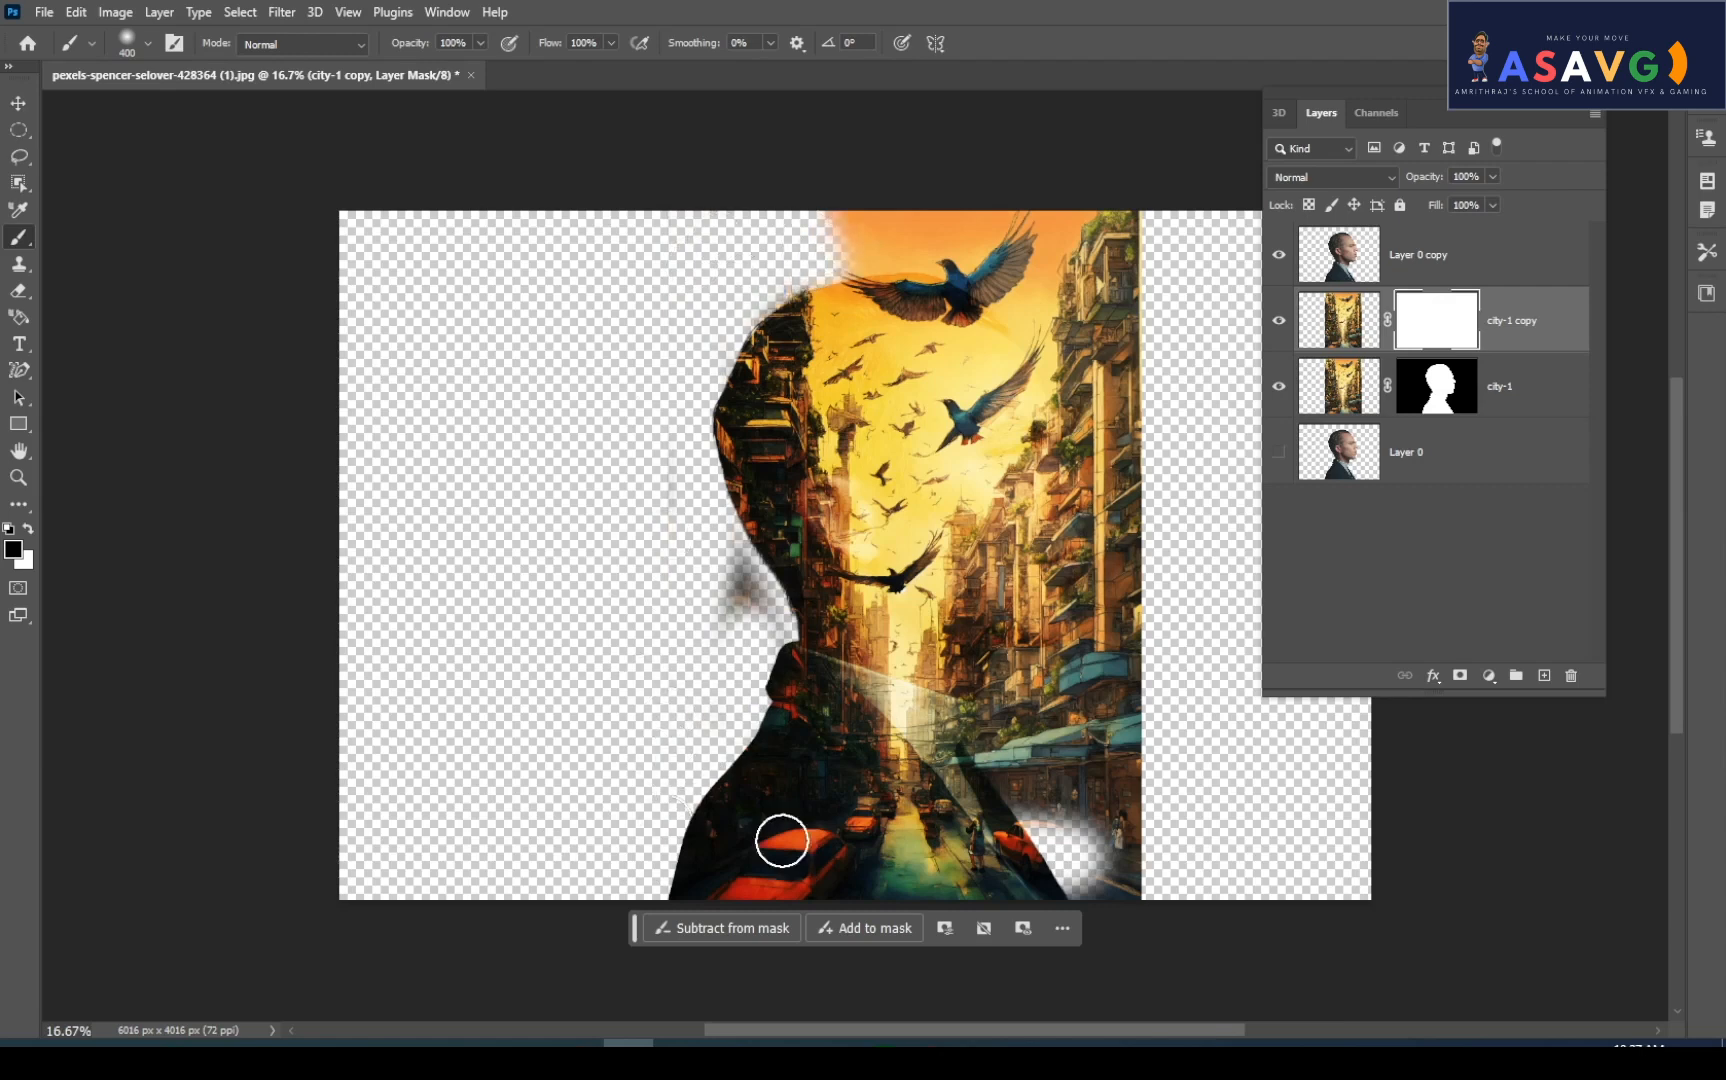
{"action": "mouse_move", "coordinate": [1100, 870]}
{"action": "left_mouse_down"}
{"action": "mouse_move", "coordinate": [1160, 870]}
{"action": "mouse_move", "coordinate": [1025, 775]}
{"action": "mouse_move", "coordinate": [1090, 700]}
{"action": "mouse_move", "coordinate": [1020, 688]}
{"action": "mouse_move", "coordinate": [1055, 625]}
{"action": "mouse_move", "coordinate": [985, 650]}
{"action": "mouse_move", "coordinate": [1073, 637]}
{"action": "mouse_move", "coordinate": [1110, 690]}
{"action": "mouse_move", "coordinate": [1070, 800]}
{"action": "mouse_move", "coordinate": [1010, 785]}
{"action": "mouse_move", "coordinate": [1123, 648]}
{"action": "mouse_move", "coordinate": [1103, 233]}
{"action": "mouse_move", "coordinate": [1072, 270]}
{"action": "mouse_move", "coordinate": [1068, 345]}
{"action": "mouse_move", "coordinate": [1080, 410]}
{"action": "mouse_move", "coordinate": [1100, 415]}
{"action": "mouse_move", "coordinate": [1040, 320]}
{"action": "mouse_move", "coordinate": [1087, 320]}
{"action": "mouse_move", "coordinate": [1117, 347]}
{"action": "mouse_move", "coordinate": [1110, 250]}
{"action": "mouse_move", "coordinate": [1100, 440]}
{"action": "mouse_move", "coordinate": [1128, 858]}
{"action": "mouse_move", "coordinate": [1190, 888]}
{"action": "mouse_move", "coordinate": [1068, 832]}
{"action": "mouse_move", "coordinate": [1058, 782]}
{"action": "mouse_move", "coordinate": [985, 725]}
{"action": "mouse_move", "coordinate": [965, 735]}
{"action": "left_mouse_up"}
{"action": "key", "text": "ctrl+BackSpace"}
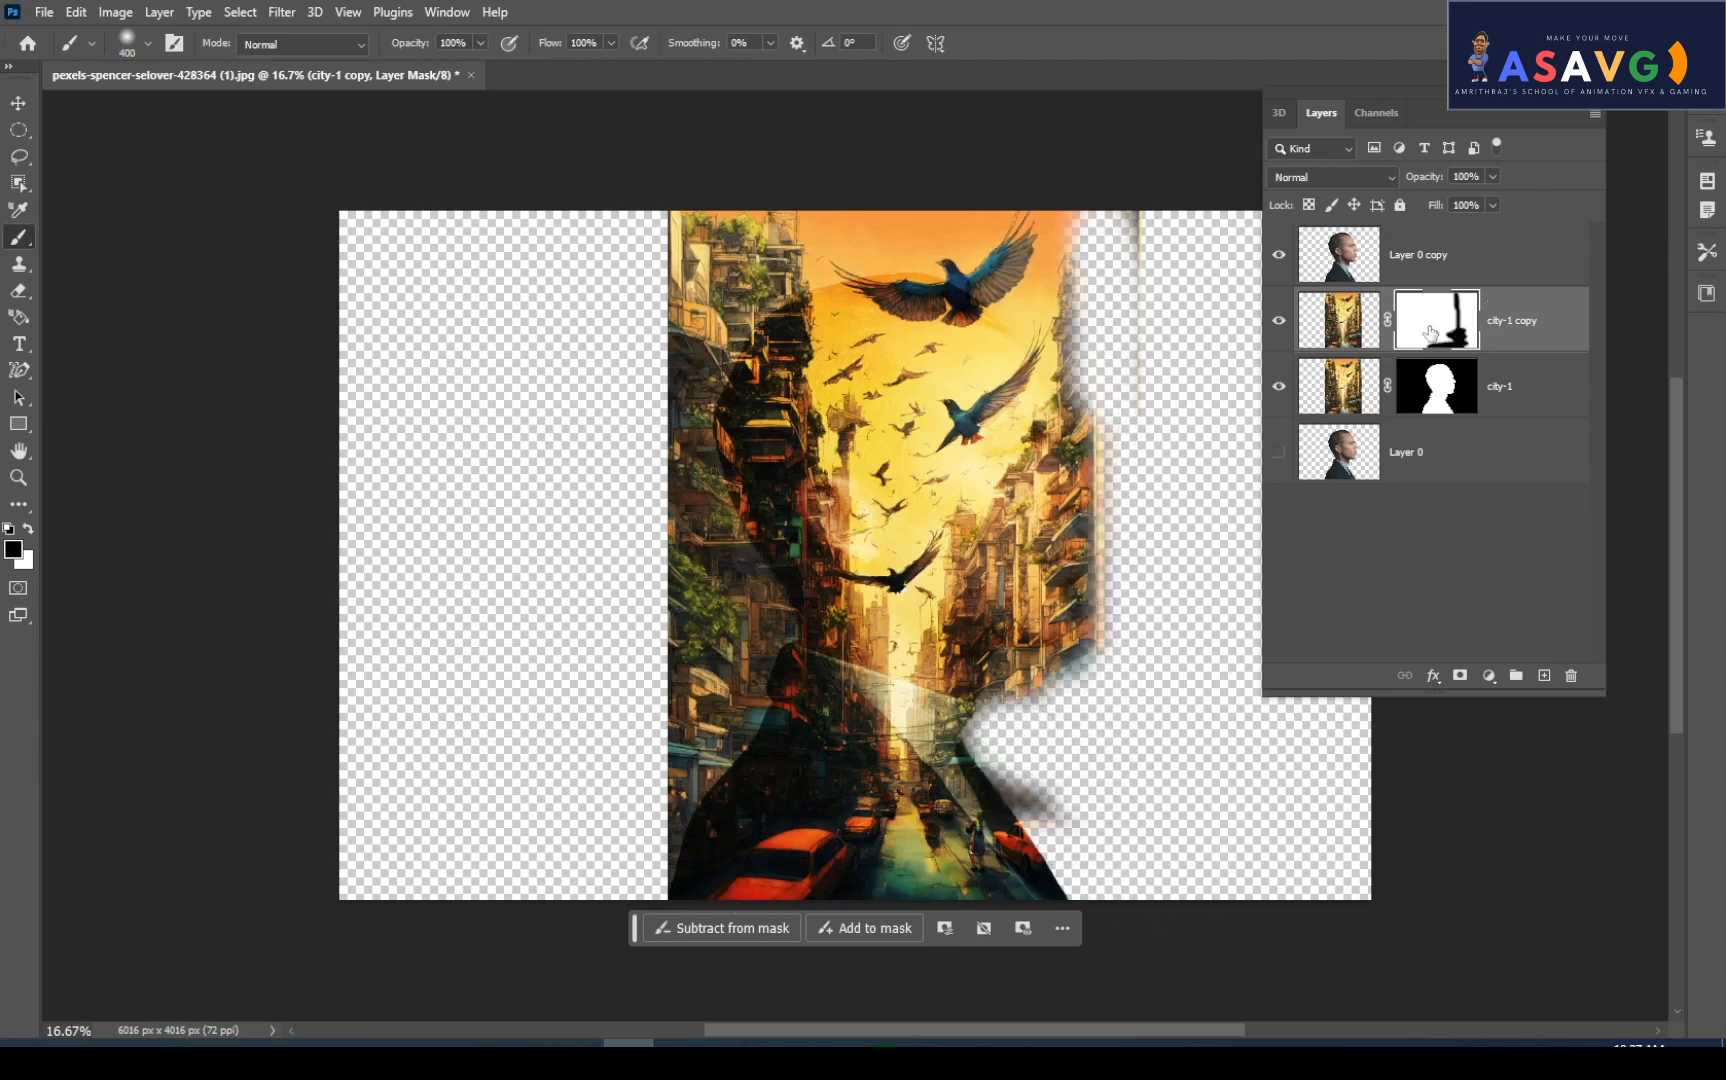
Paint white on the city-1 copy mask below the chin to restore the city, and switch the foreground colour back to black
{"action": "left_click", "coordinate": [30, 529]}
{"action": "mouse_move", "coordinate": [1070, 650]}
{"action": "left_mouse_down"}
{"action": "mouse_move", "coordinate": [1067, 754]}
{"action": "mouse_move", "coordinate": [1097, 810]}
{"action": "mouse_move", "coordinate": [1083, 700]}
{"action": "mouse_move", "coordinate": [1057, 704]}
{"action": "mouse_move", "coordinate": [1041, 832]}
{"action": "mouse_move", "coordinate": [1128, 871]}
{"action": "mouse_move", "coordinate": [1010, 708]}
{"action": "mouse_move", "coordinate": [925, 723]}
{"action": "mouse_move", "coordinate": [1056, 868]}
{"action": "mouse_move", "coordinate": [1191, 886]}
{"action": "mouse_move", "coordinate": [1082, 835]}
{"action": "mouse_move", "coordinate": [1103, 792]}
{"action": "mouse_move", "coordinate": [992, 651]}
{"action": "mouse_move", "coordinate": [1088, 588]}
{"action": "mouse_move", "coordinate": [1045, 590]}
{"action": "mouse_move", "coordinate": [1078, 706]}
{"action": "mouse_move", "coordinate": [1005, 696]}
{"action": "mouse_move", "coordinate": [1108, 780]}
{"action": "mouse_move", "coordinate": [1126, 862]}
{"action": "mouse_move", "coordinate": [1098, 816]}
{"action": "mouse_move", "coordinate": [1205, 826]}
{"action": "left_mouse_up"}
{"action": "left_click", "coordinate": [27, 529]}
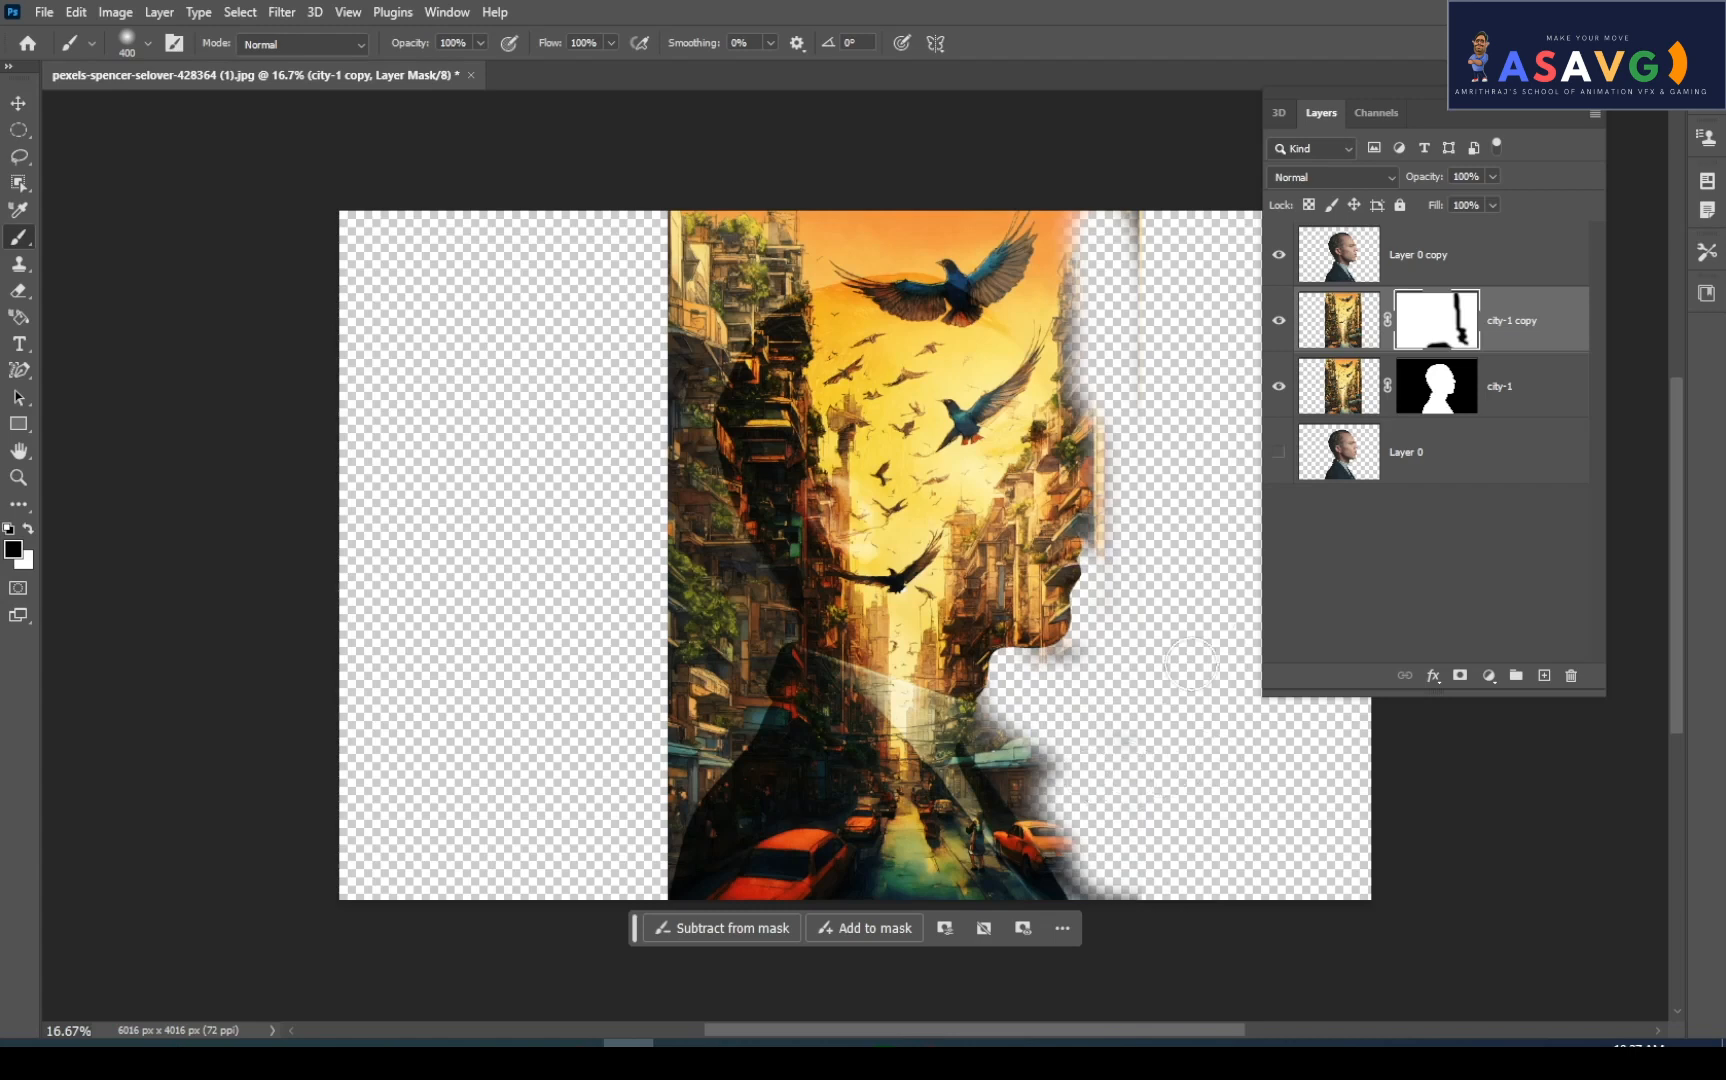
Paint black on the city-1 copy mask around the back, neck, head and face, leaving the city fading out above the head
{"action": "mouse_move", "coordinate": [790, 640]}
{"action": "left_mouse_down"}
{"action": "mouse_move", "coordinate": [679, 700]}
{"action": "mouse_move", "coordinate": [756, 665]}
{"action": "mouse_move", "coordinate": [679, 720]}
{"action": "mouse_move", "coordinate": [740, 735]}
{"action": "mouse_move", "coordinate": [656, 840]}
{"action": "left_mouse_up"}
{"action": "mouse_move", "coordinate": [652, 620]}
{"action": "left_mouse_down"}
{"action": "mouse_move", "coordinate": [679, 530]}
{"action": "mouse_move", "coordinate": [712, 549]}
{"action": "mouse_move", "coordinate": [662, 322]}
{"action": "mouse_move", "coordinate": [688, 238]}
{"action": "mouse_move", "coordinate": [732, 229]}
{"action": "mouse_move", "coordinate": [697, 278]}
{"action": "mouse_move", "coordinate": [682, 247]}
{"action": "mouse_move", "coordinate": [718, 320]}
{"action": "mouse_move", "coordinate": [659, 520]}
{"action": "mouse_move", "coordinate": [771, 577]}
{"action": "mouse_move", "coordinate": [713, 575]}
{"action": "mouse_move", "coordinate": [781, 587]}
{"action": "mouse_move", "coordinate": [810, 640]}
{"action": "left_mouse_up"}
{"action": "mouse_move", "coordinate": [1048, 729]}
{"action": "left_mouse_down"}
{"action": "mouse_move", "coordinate": [997, 720]}
{"action": "mouse_move", "coordinate": [982, 756]}
{"action": "mouse_move", "coordinate": [1048, 782]}
{"action": "mouse_move", "coordinate": [1085, 891]}
{"action": "mouse_move", "coordinate": [1019, 795]}
{"action": "mouse_move", "coordinate": [1063, 700]}
{"action": "mouse_move", "coordinate": [1070, 660]}
{"action": "left_mouse_up"}
{"action": "left_click_drag", "start_coordinate": [681, 554], "coordinate": [714, 590]}
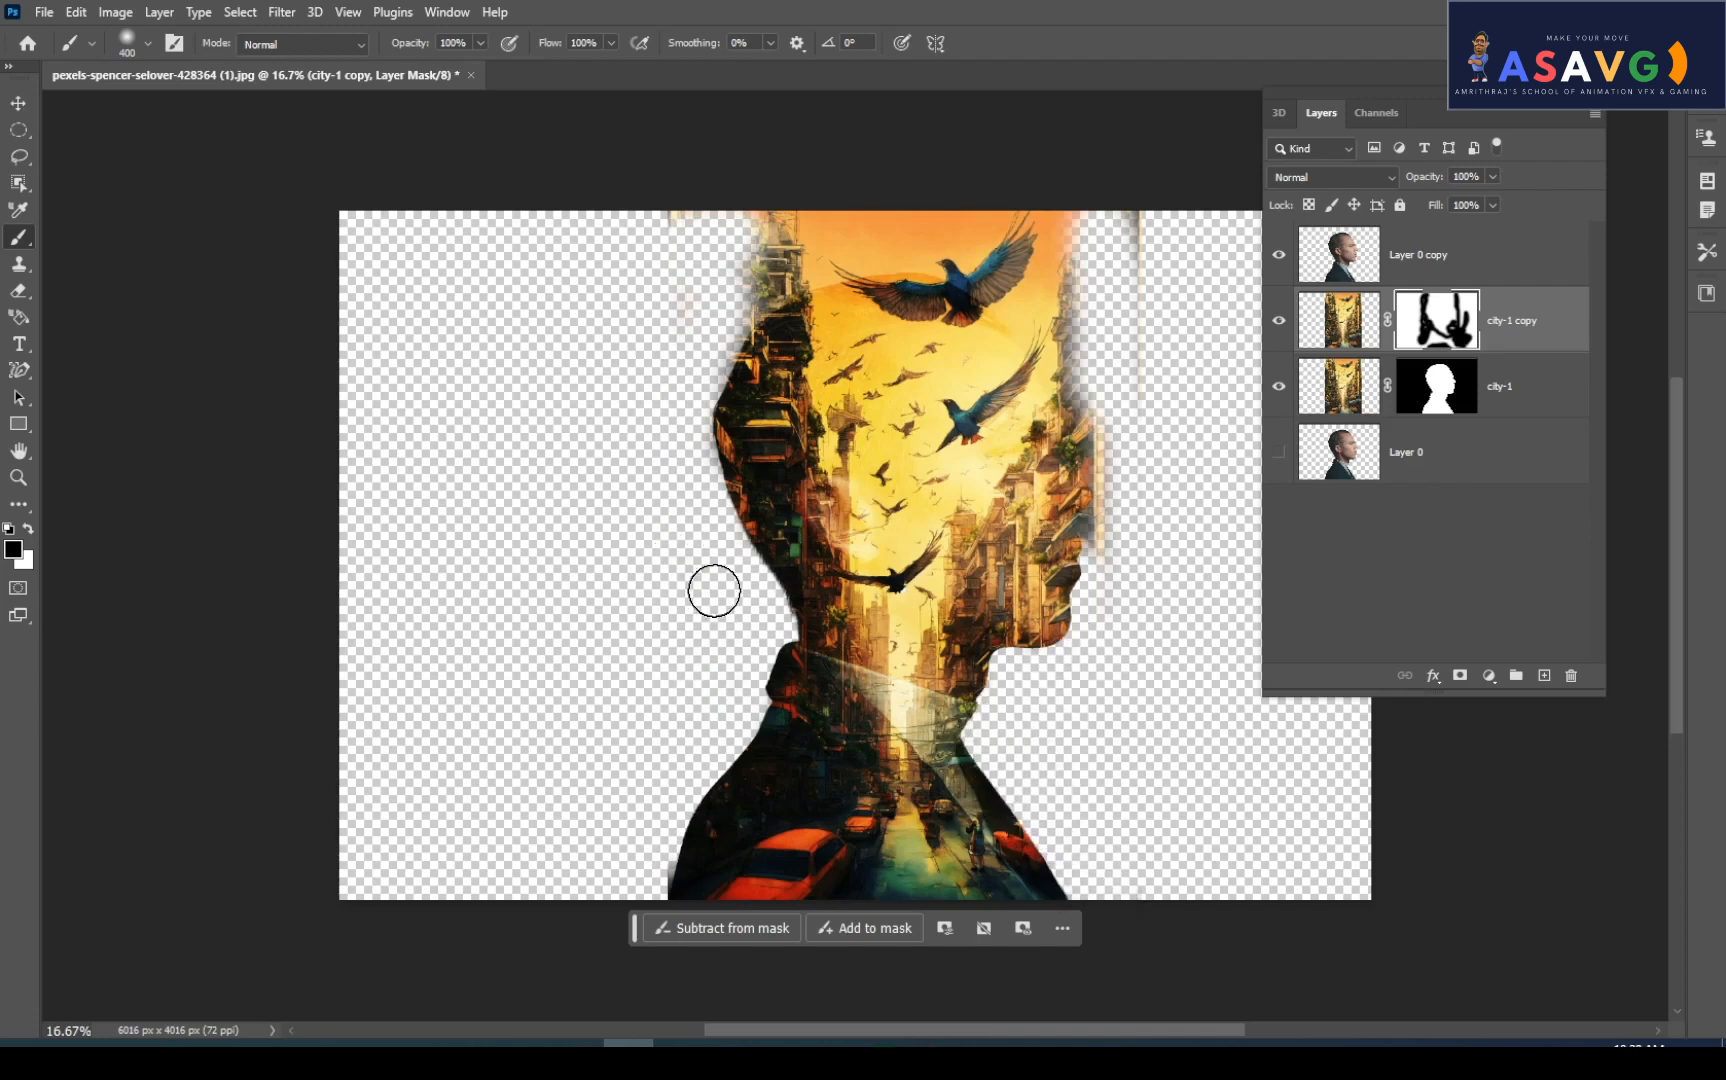
{"action": "mouse_move", "coordinate": [687, 325]}
{"action": "left_mouse_down"}
{"action": "mouse_move", "coordinate": [817, 222]}
{"action": "mouse_move", "coordinate": [772, 228]}
{"action": "mouse_move", "coordinate": [744, 264]}
{"action": "mouse_move", "coordinate": [771, 232]}
{"action": "mouse_move", "coordinate": [797, 316]}
{"action": "mouse_move", "coordinate": [770, 350]}
{"action": "left_mouse_up"}
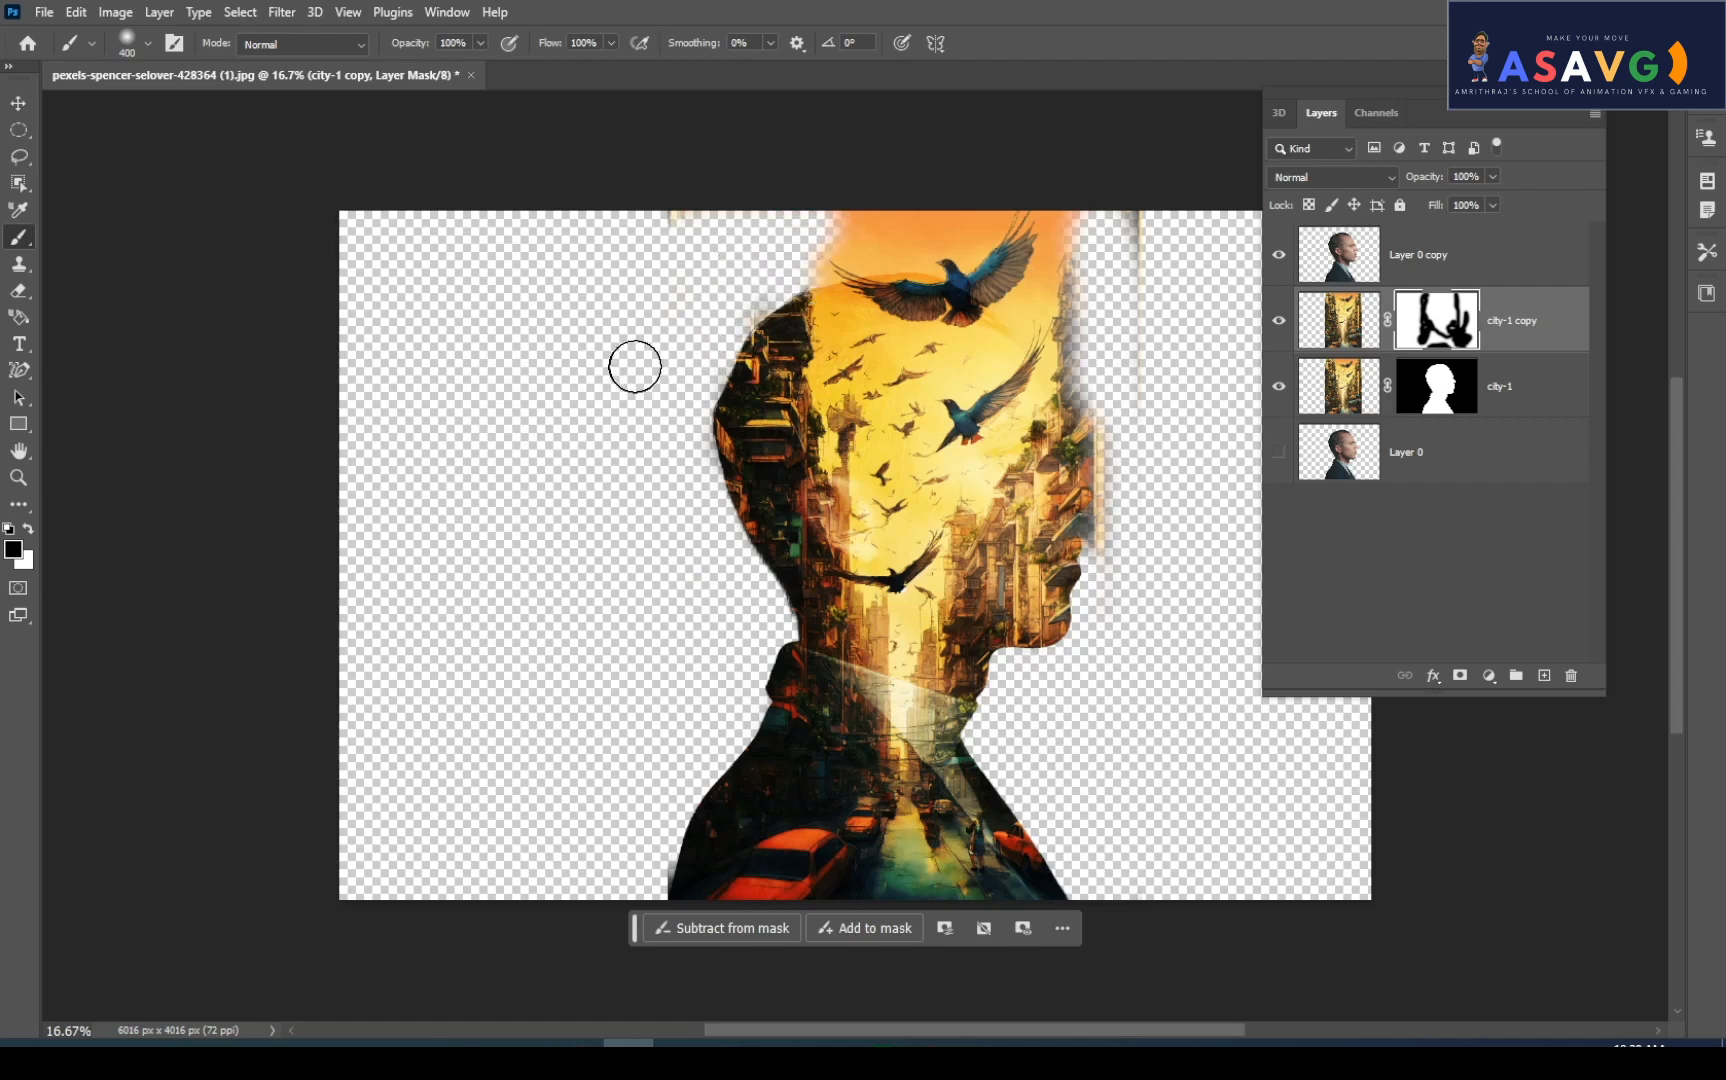
{"action": "mouse_move", "coordinate": [1140, 200]}
{"action": "left_mouse_down"}
{"action": "mouse_move", "coordinate": [1064, 344]}
{"action": "mouse_move", "coordinate": [1084, 216]}
{"action": "mouse_move", "coordinate": [1053, 342]}
{"action": "mouse_move", "coordinate": [1192, 353]}
{"action": "mouse_move", "coordinate": [1224, 377]}
{"action": "mouse_move", "coordinate": [1126, 389]}
{"action": "mouse_move", "coordinate": [1081, 373]}
{"action": "mouse_move", "coordinate": [1129, 417]}
{"action": "mouse_move", "coordinate": [1107, 434]}
{"action": "mouse_move", "coordinate": [1099, 516]}
{"action": "mouse_move", "coordinate": [1099, 431]}
{"action": "mouse_move", "coordinate": [1071, 408]}
{"action": "mouse_move", "coordinate": [1082, 430]}
{"action": "mouse_move", "coordinate": [1063, 442]}
{"action": "mouse_move", "coordinate": [1102, 555]}
{"action": "mouse_move", "coordinate": [1070, 580]}
{"action": "mouse_move", "coordinate": [1083, 535]}
{"action": "mouse_move", "coordinate": [1074, 621]}
{"action": "mouse_move", "coordinate": [1072, 497]}
{"action": "mouse_move", "coordinate": [1053, 601]}
{"action": "mouse_move", "coordinate": [1070, 645]}
{"action": "mouse_move", "coordinate": [966, 712]}
{"action": "mouse_move", "coordinate": [953, 762]}
{"action": "mouse_move", "coordinate": [1047, 560]}
{"action": "left_mouse_up"}
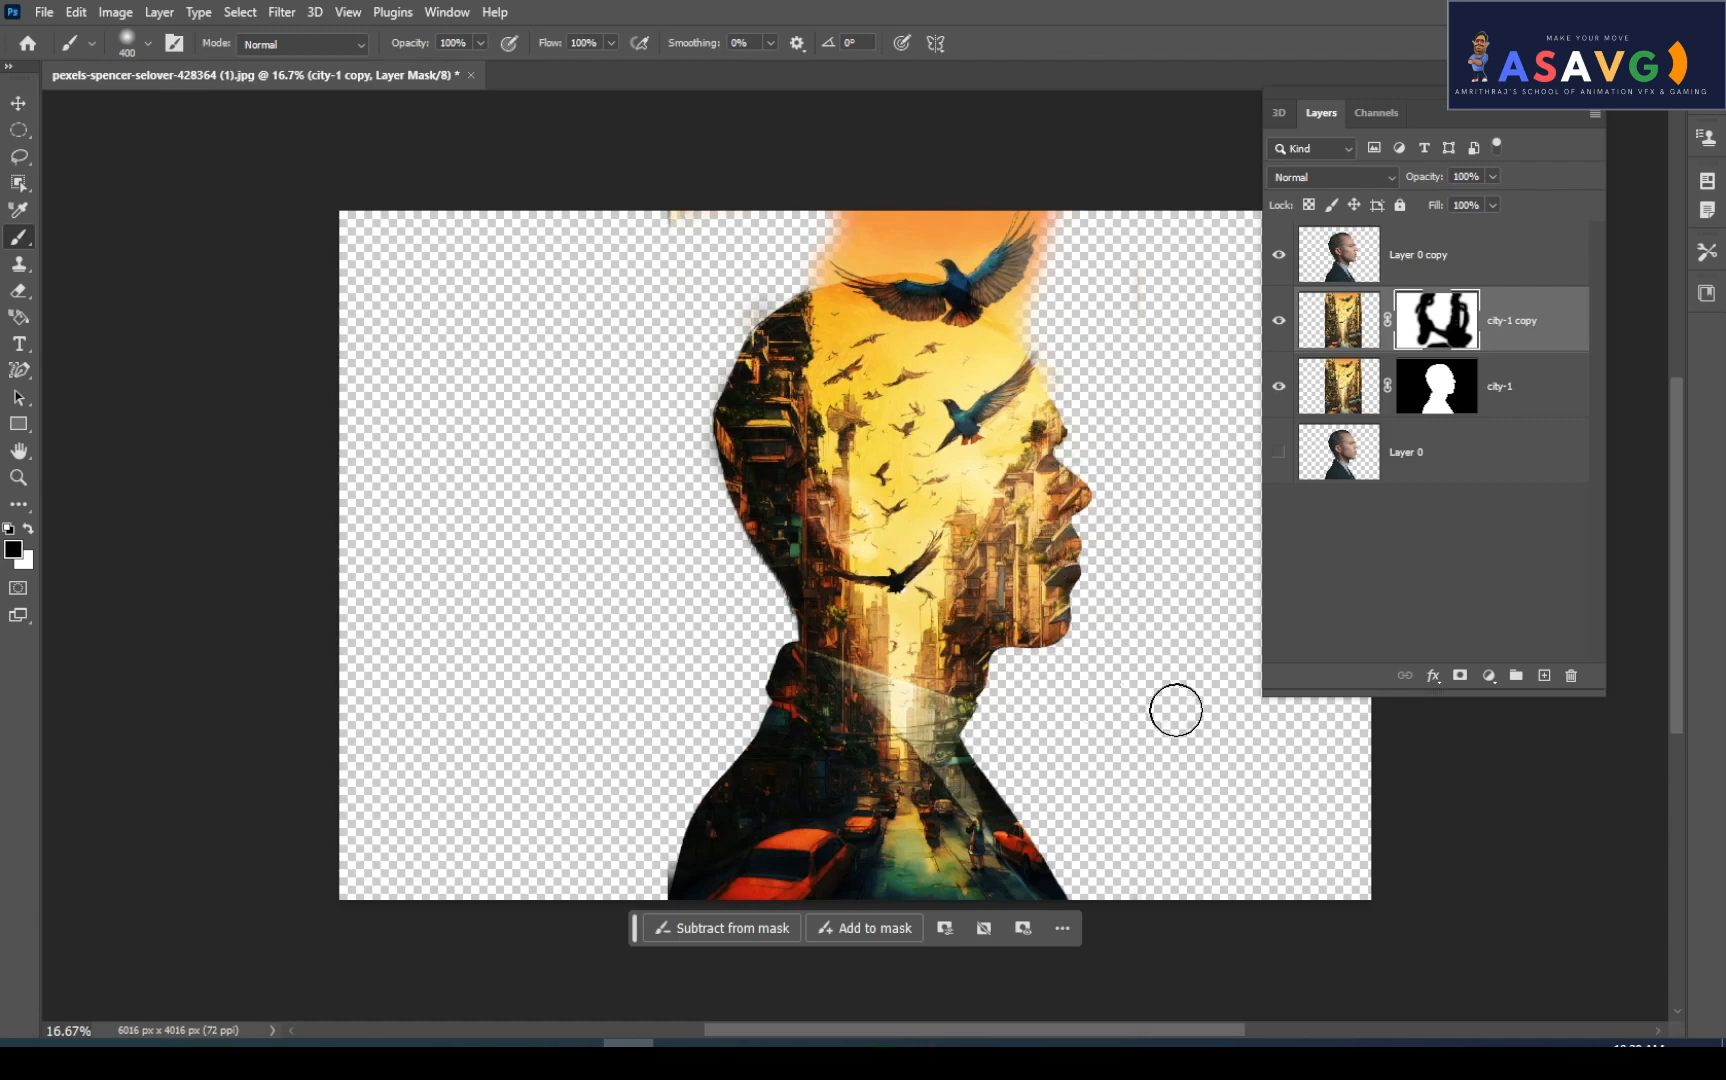
Show Layer 0 and add a Solid Color fill layer in dark grey #5d5959 directly above it
{"action": "left_click", "coordinate": [1273, 456]}
{"action": "left_click", "coordinate": [1421, 469]}
{"action": "left_click", "coordinate": [1490, 677]}
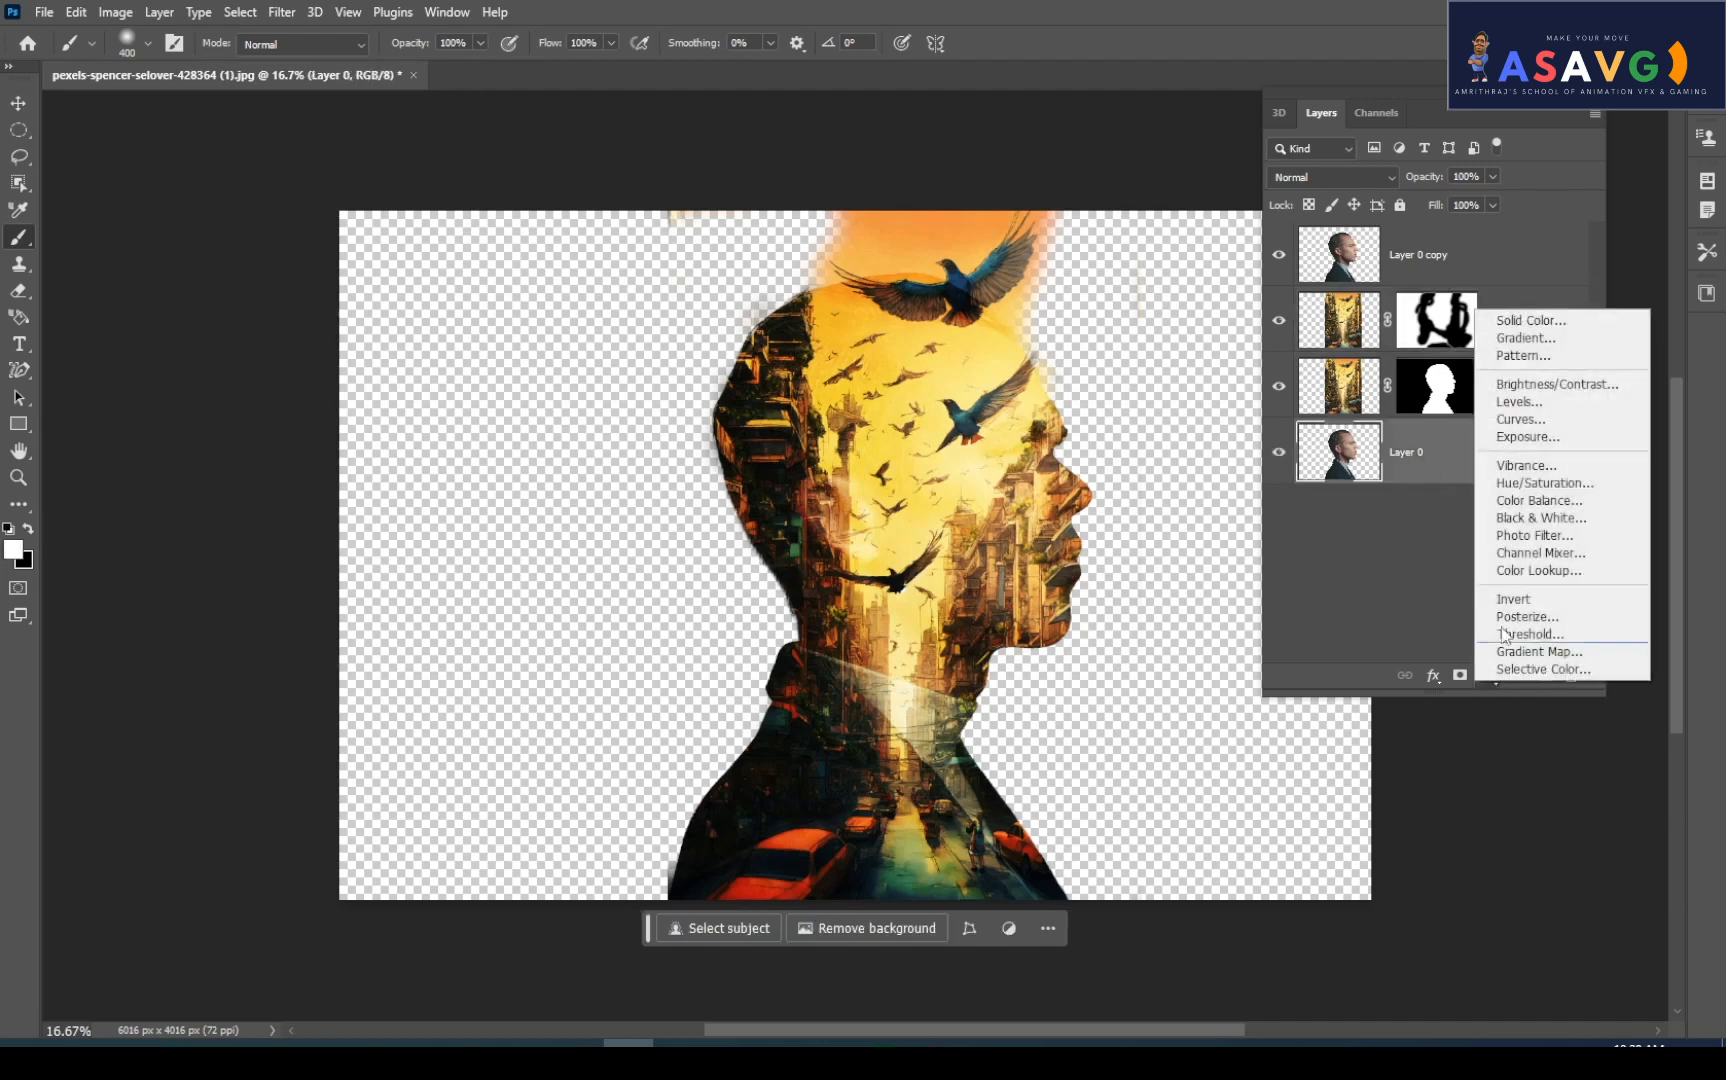
{"action": "left_click", "coordinate": [1522, 320]}
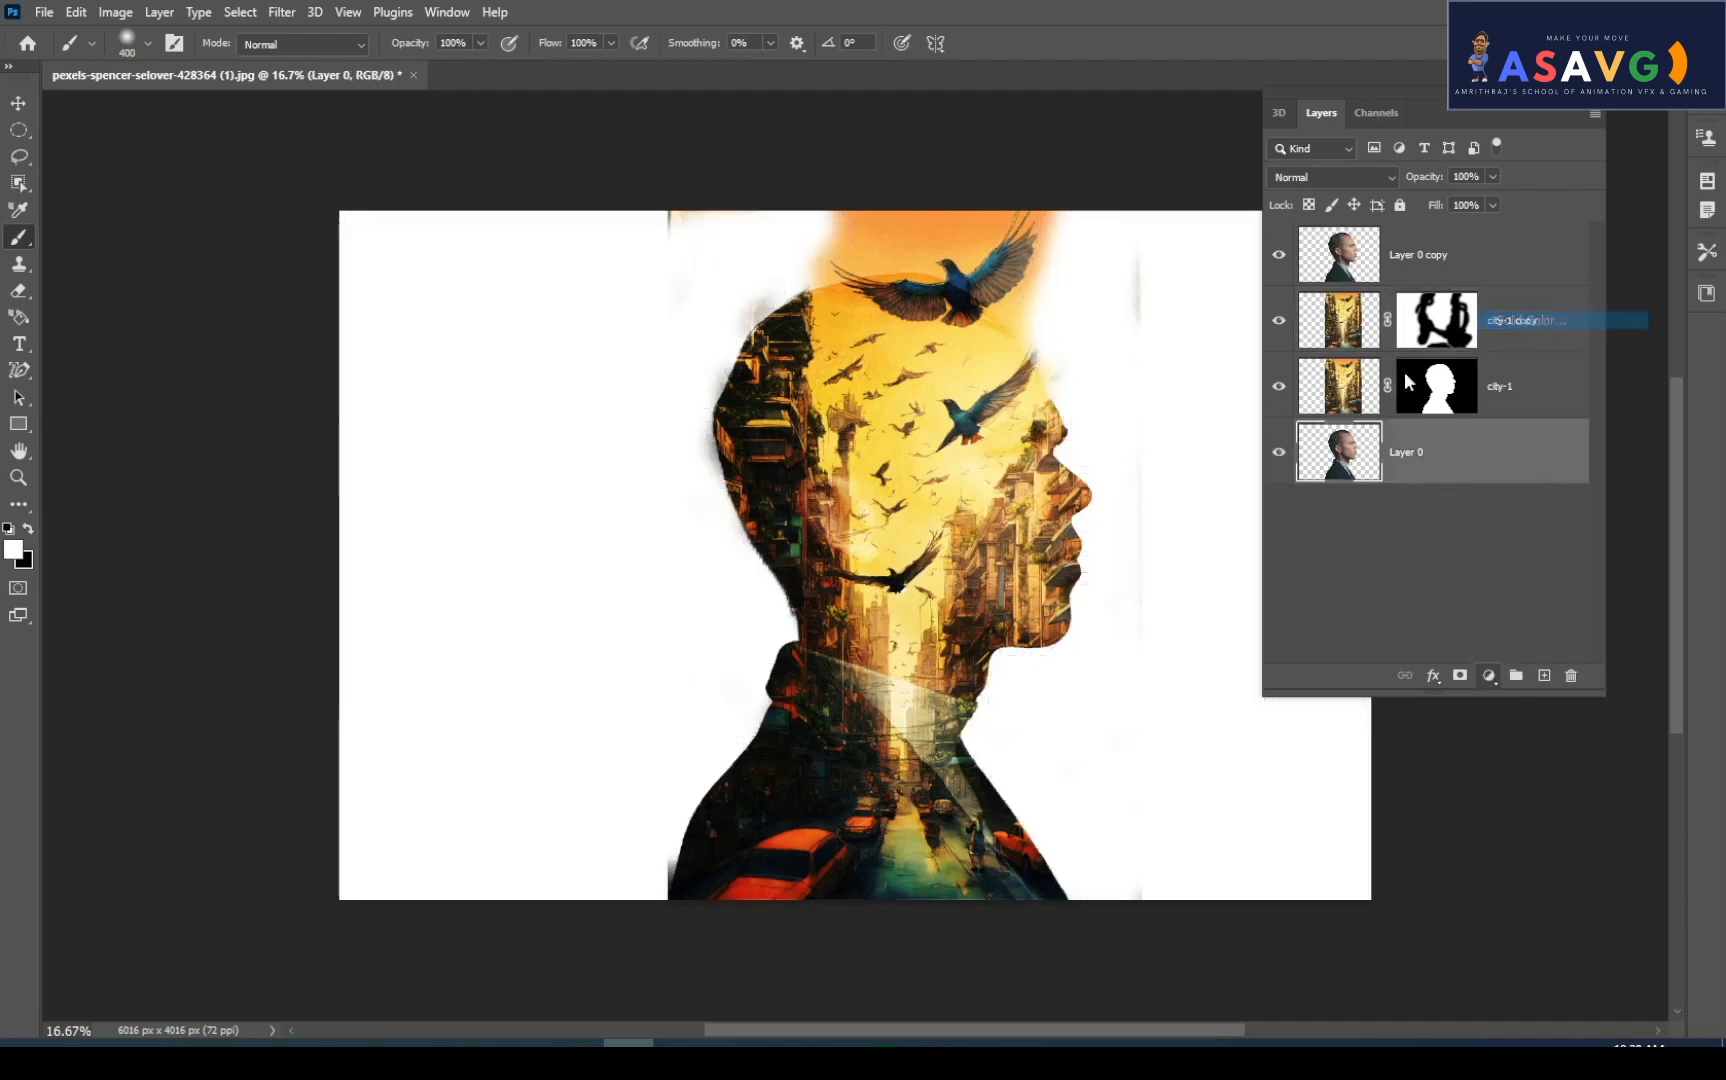
{"action": "left_click", "coordinate": [868, 649]}
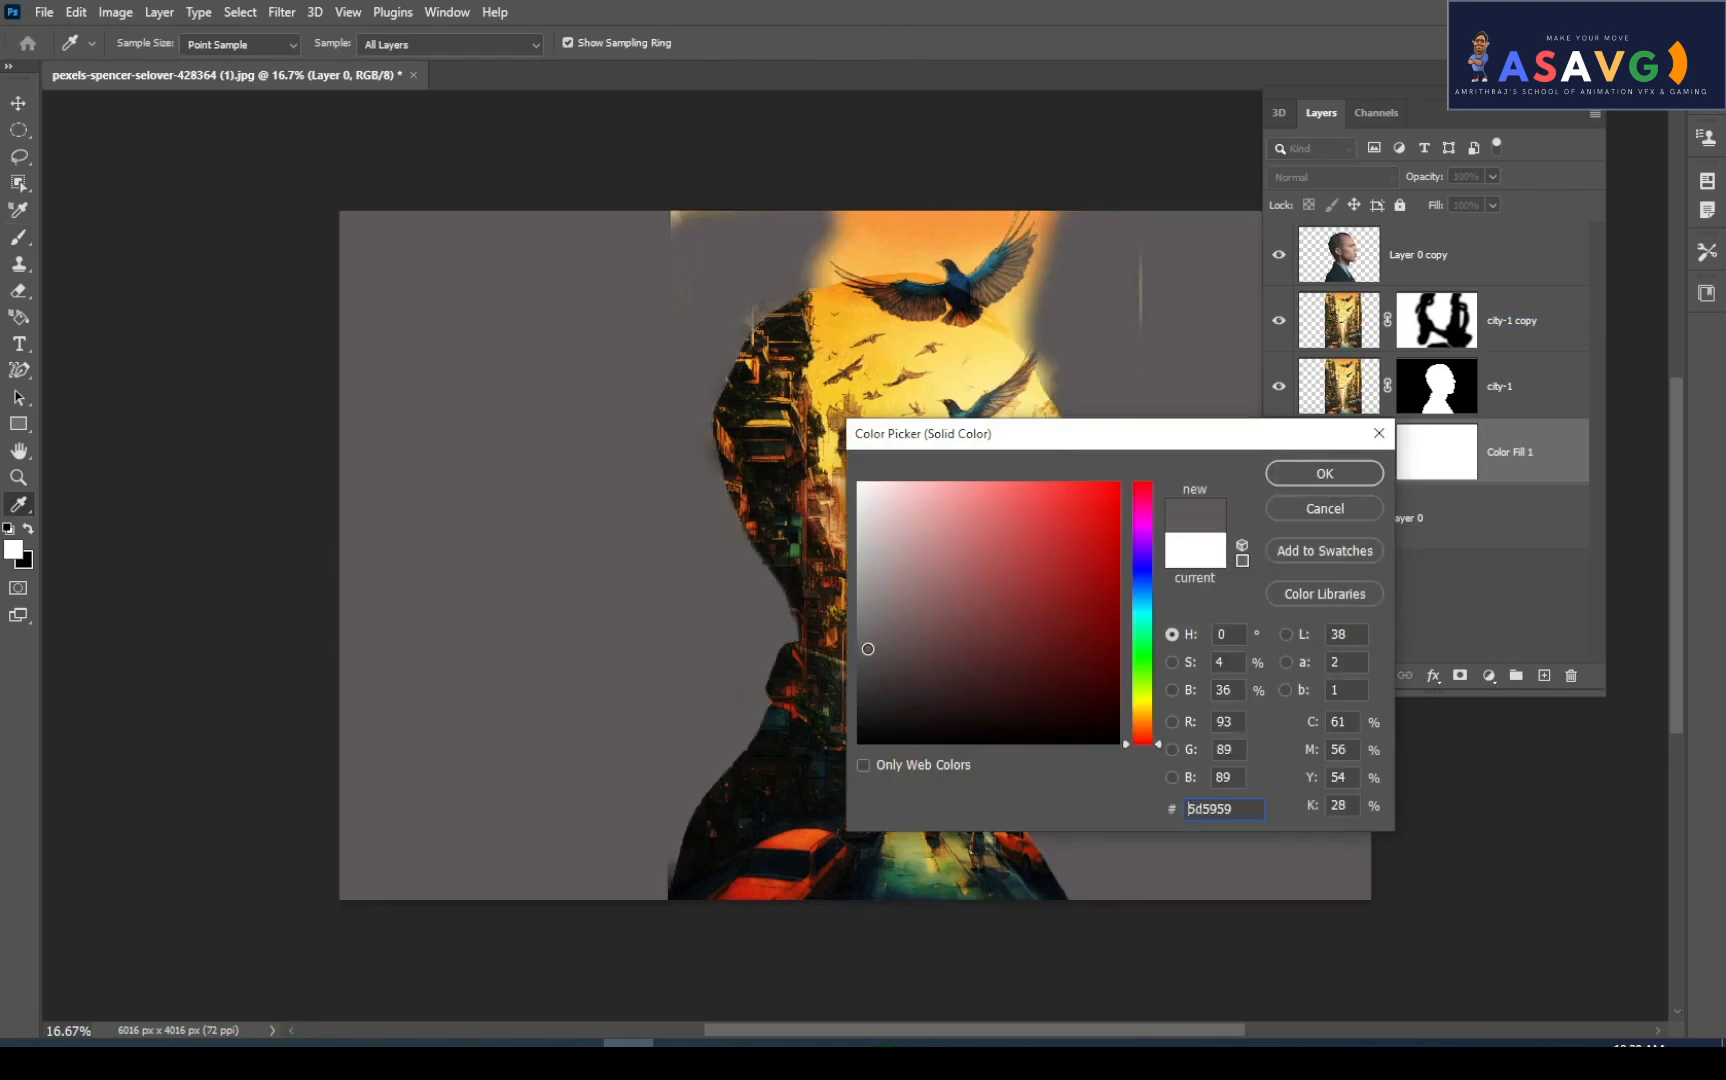
{"action": "left_click", "coordinate": [1328, 476]}
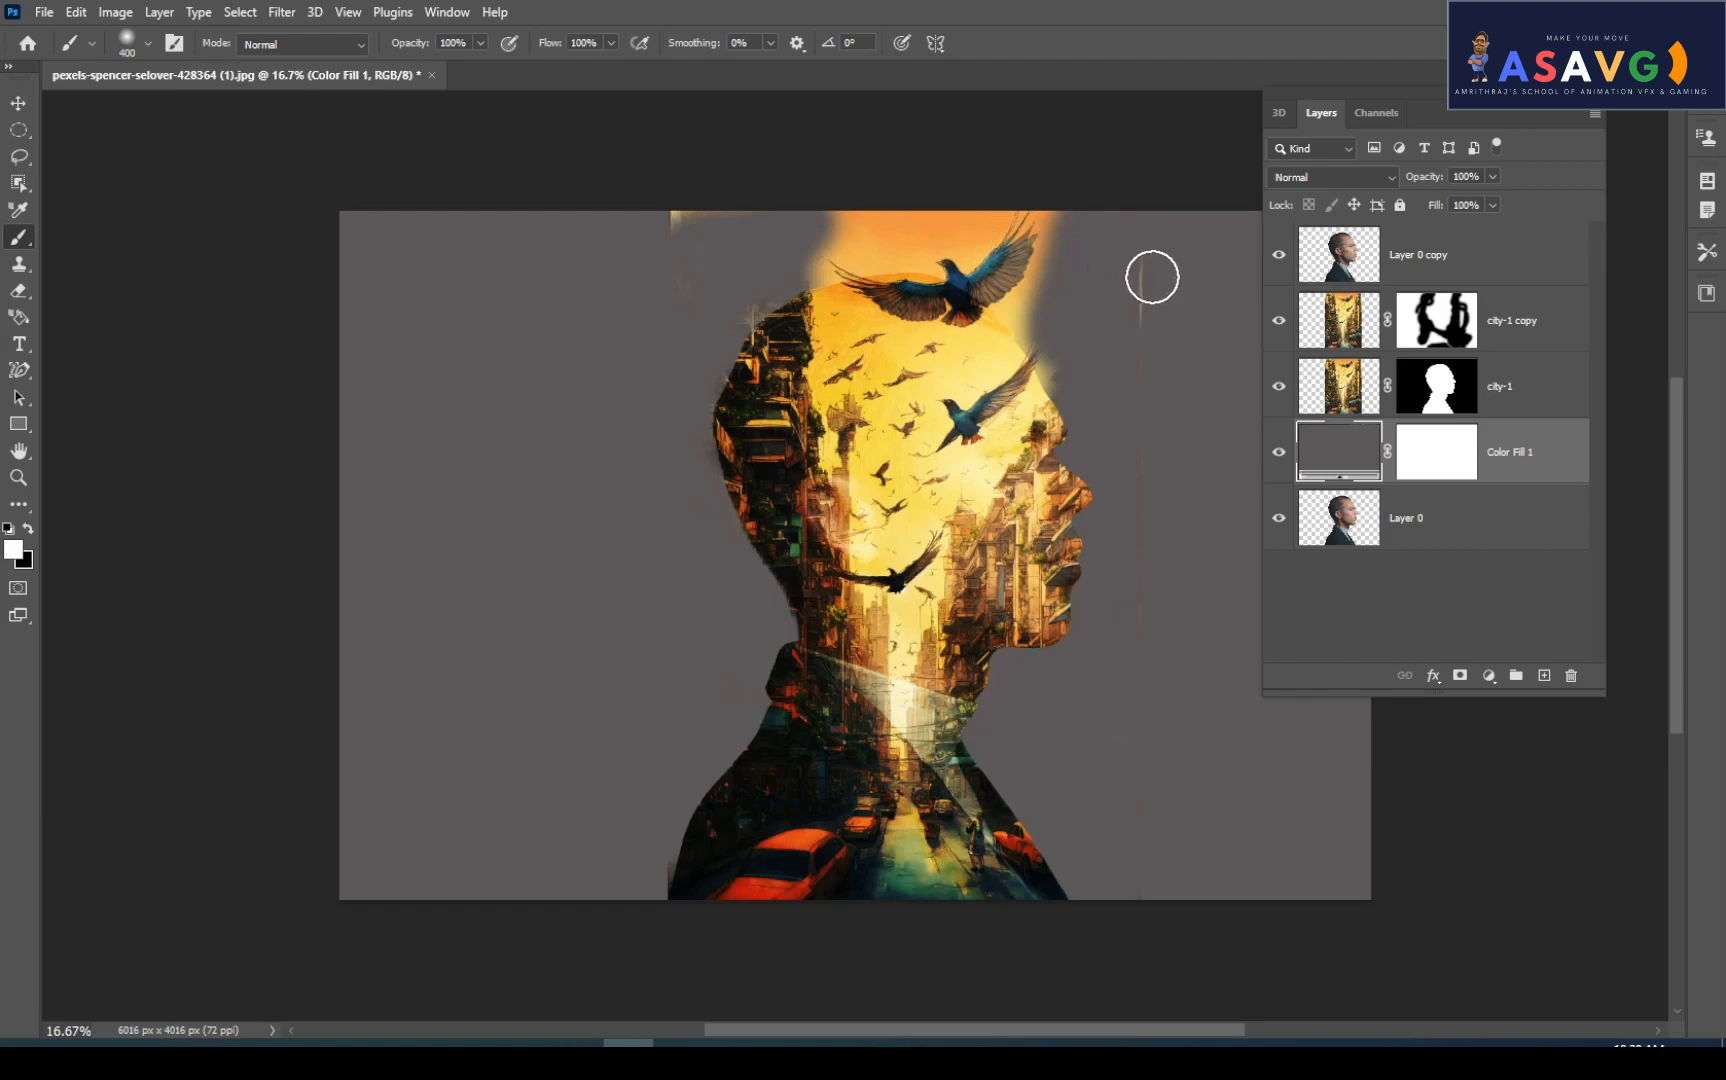
Paint black on the city-1 copy mask to remove the leftover city edges beside the head and in the image's upper corner
{"action": "left_click", "coordinate": [1440, 340]}
{"action": "key", "text": "x"}
{"action": "mouse_move", "coordinate": [1150, 306]}
{"action": "left_mouse_down"}
{"action": "mouse_move", "coordinate": [1137, 237]}
{"action": "mouse_move", "coordinate": [1086, 205]}
{"action": "left_mouse_up"}
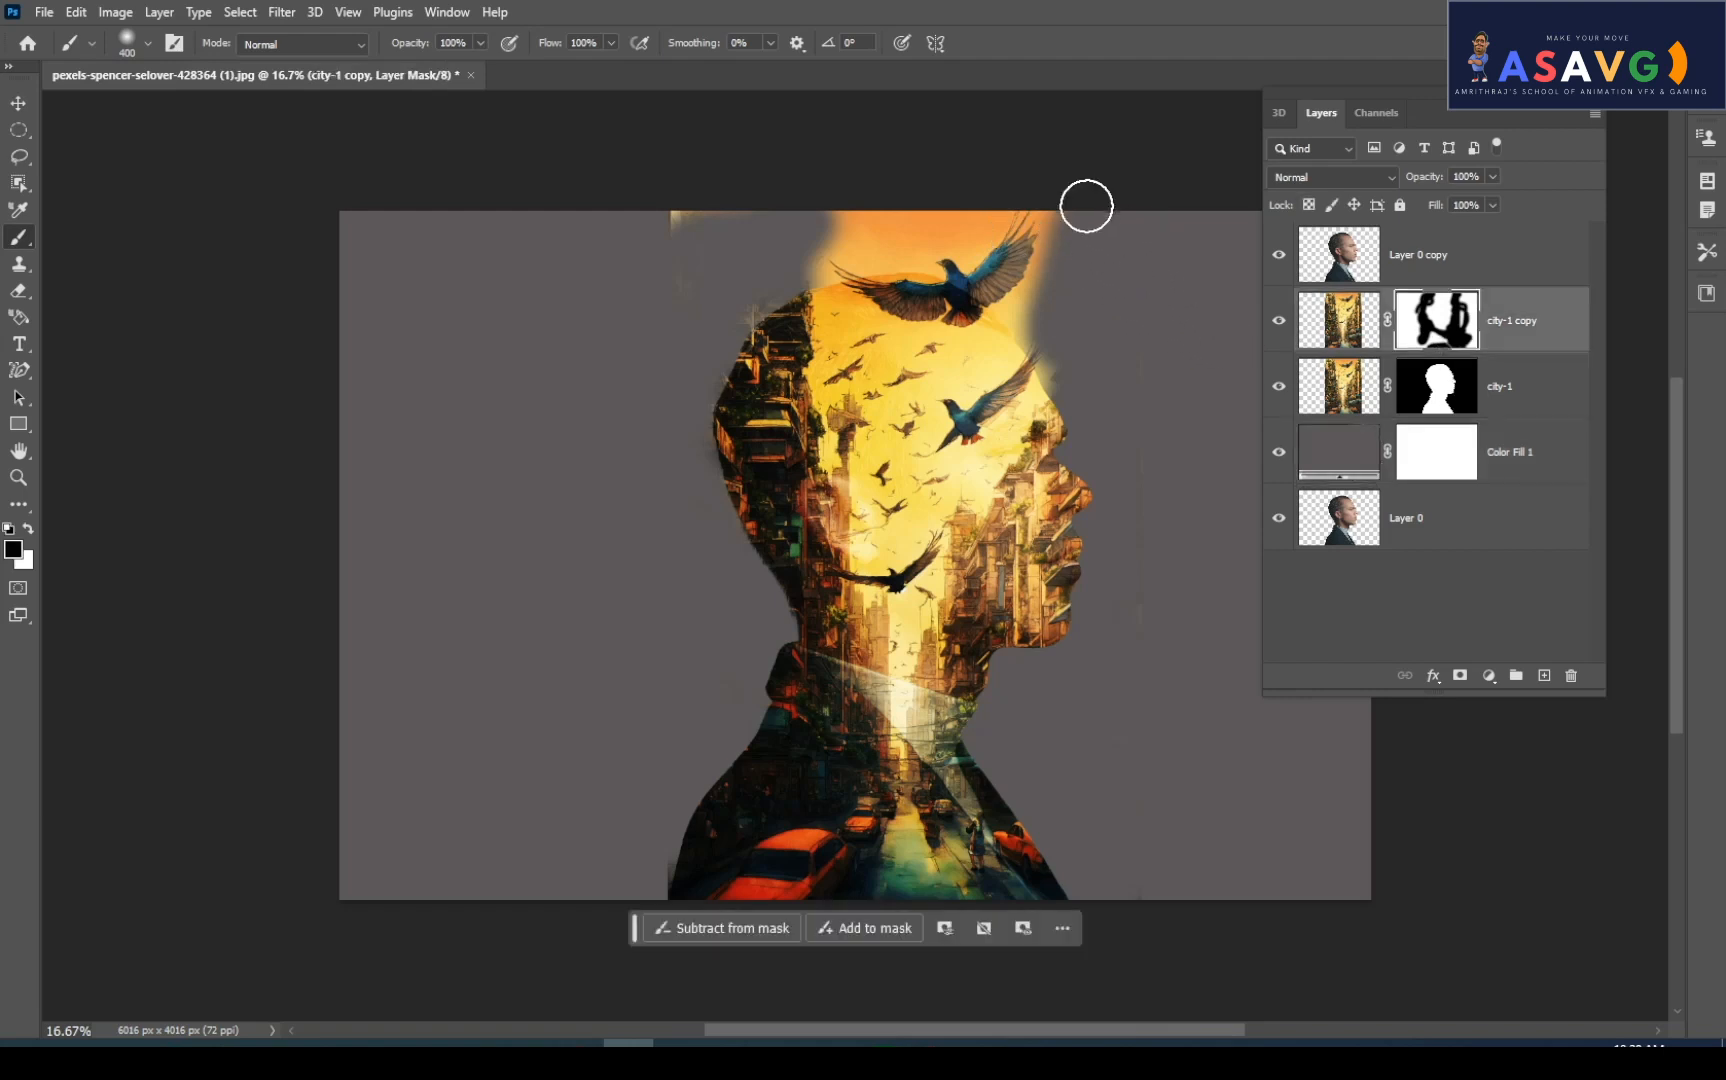
{"action": "mouse_move", "coordinate": [728, 217]}
{"action": "left_mouse_down"}
{"action": "mouse_move", "coordinate": [666, 205]}
{"action": "mouse_move", "coordinate": [664, 231]}
{"action": "mouse_move", "coordinate": [755, 295]}
{"action": "left_mouse_up"}
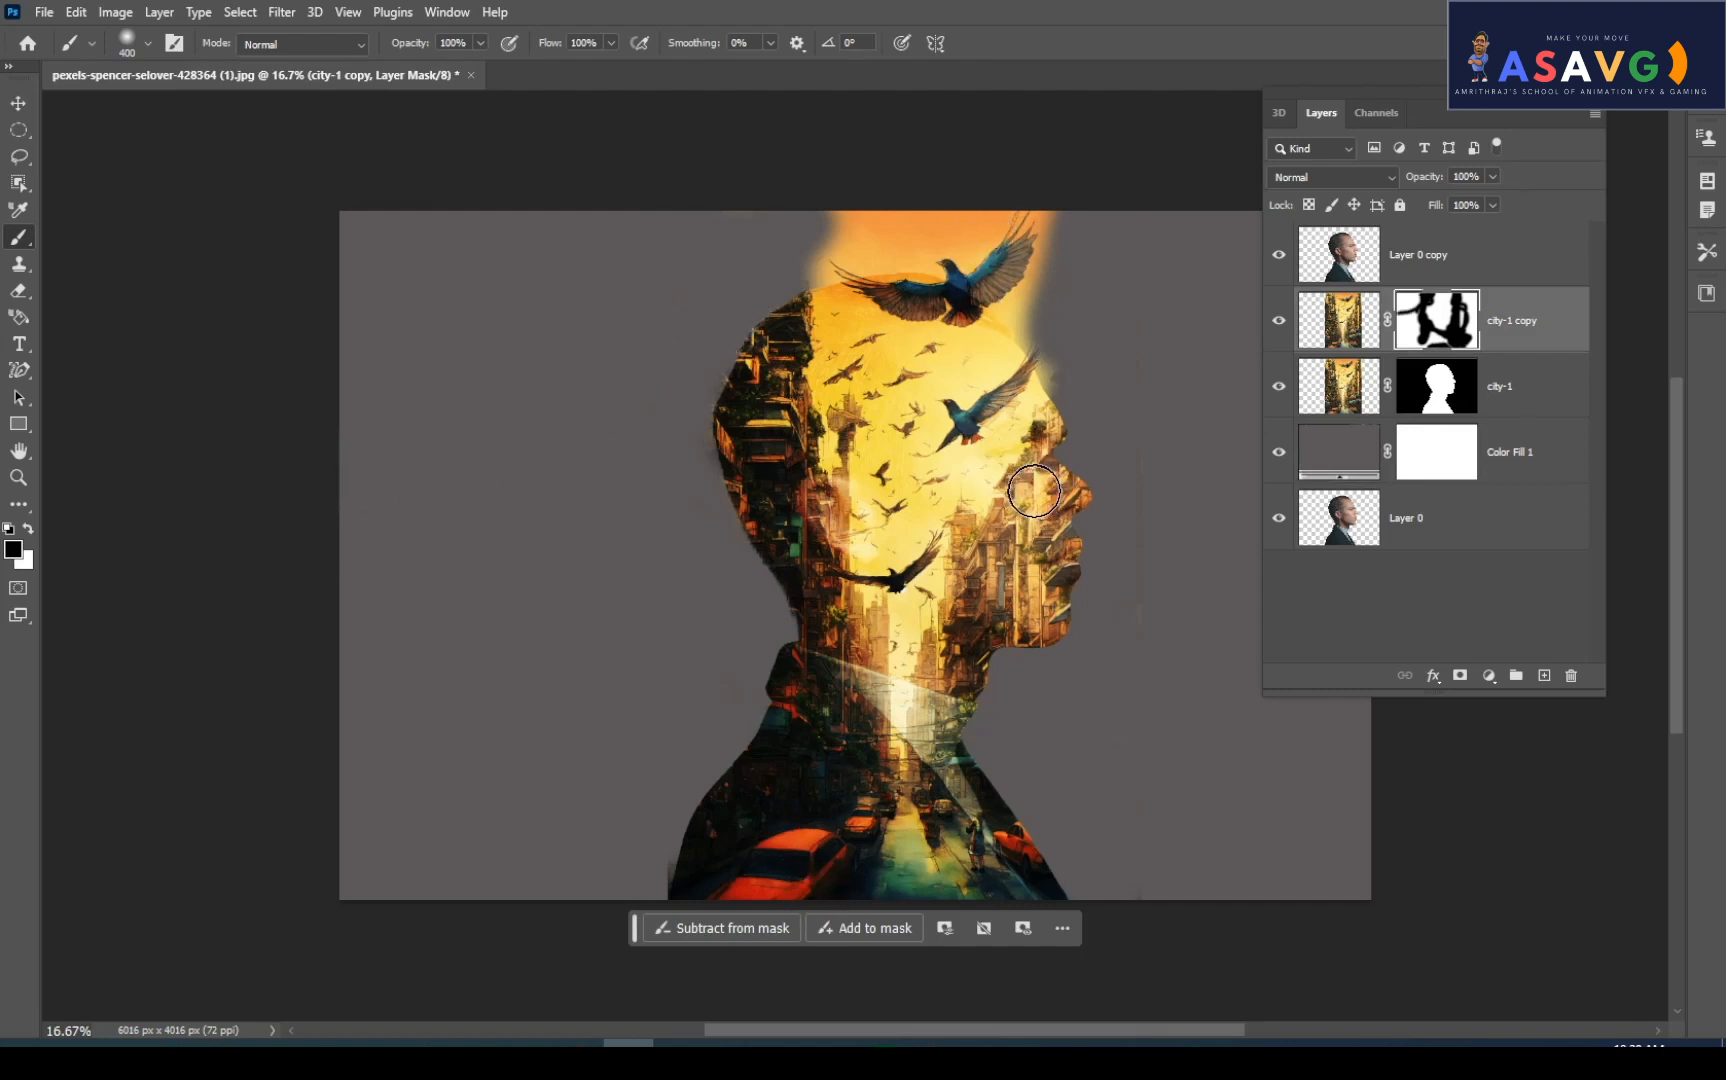
Move the colour fill layer below Layer 0 and set its colour to yellow #f8dc6d by sampling the city image
{"action": "left_click_drag", "start_coordinate": [1338, 468], "coordinate": [1340, 589]}
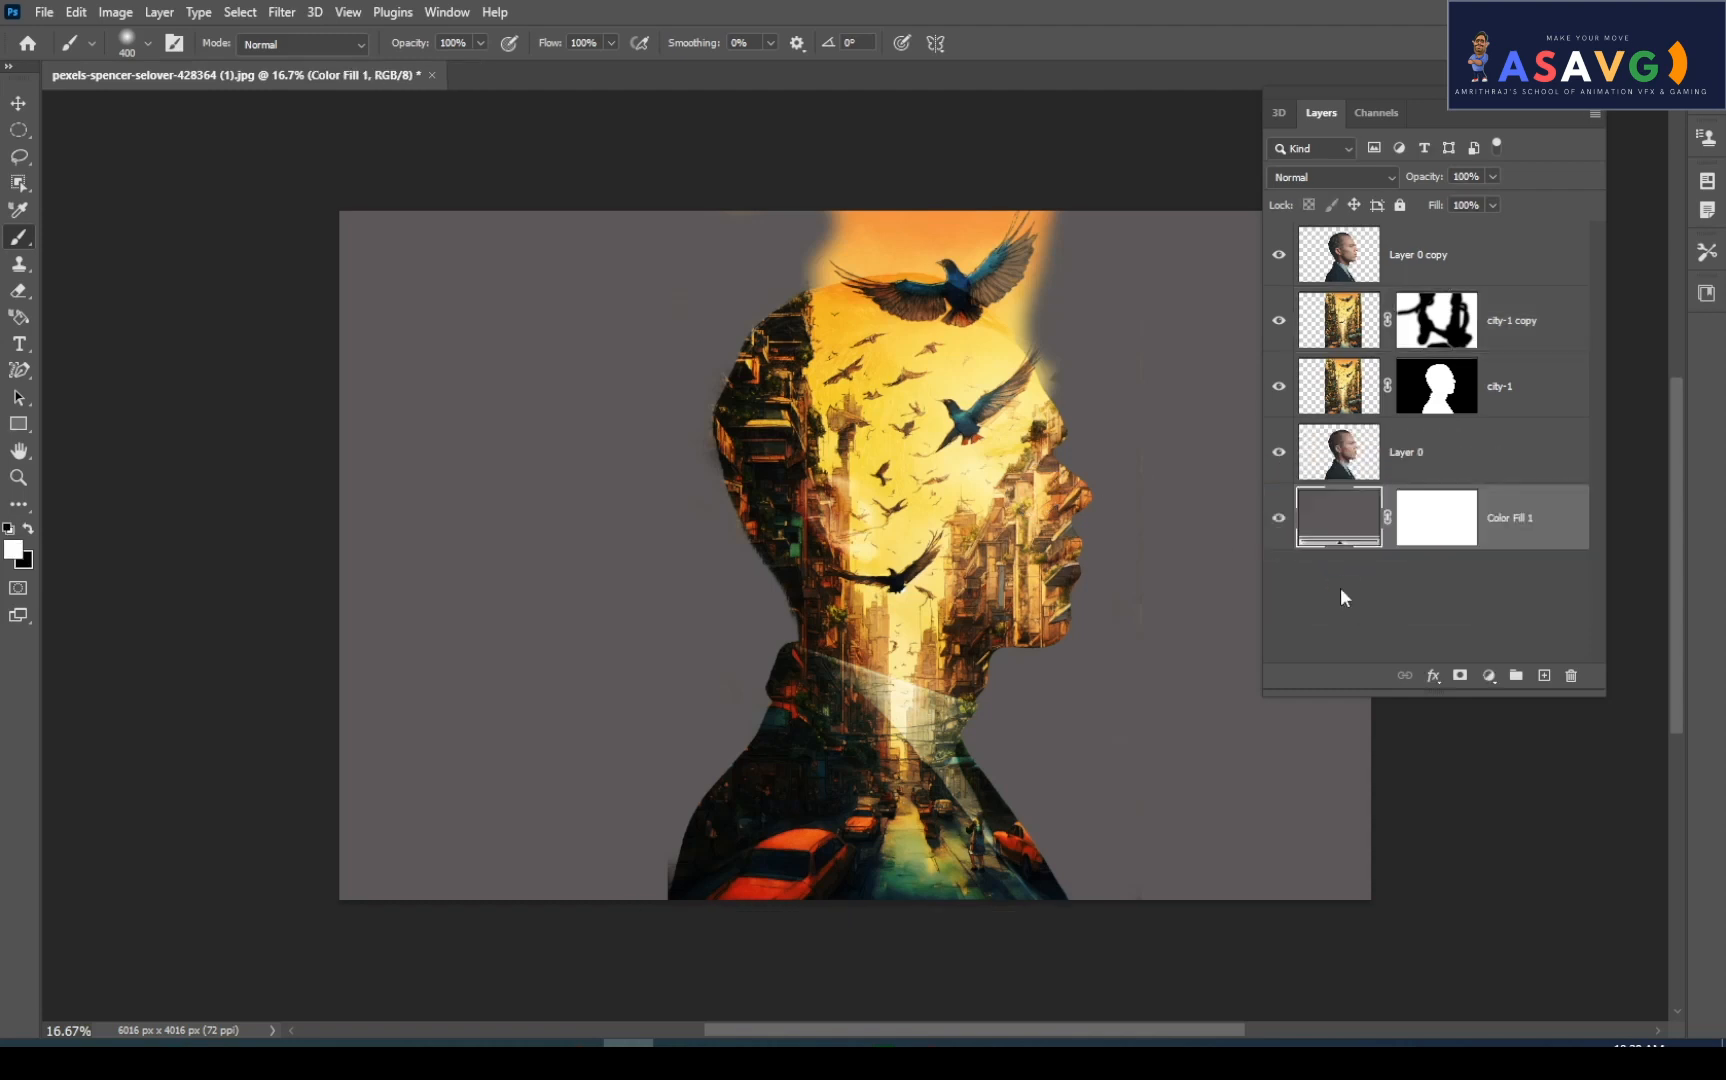
{"action": "double_click", "coordinate": [1330, 522]}
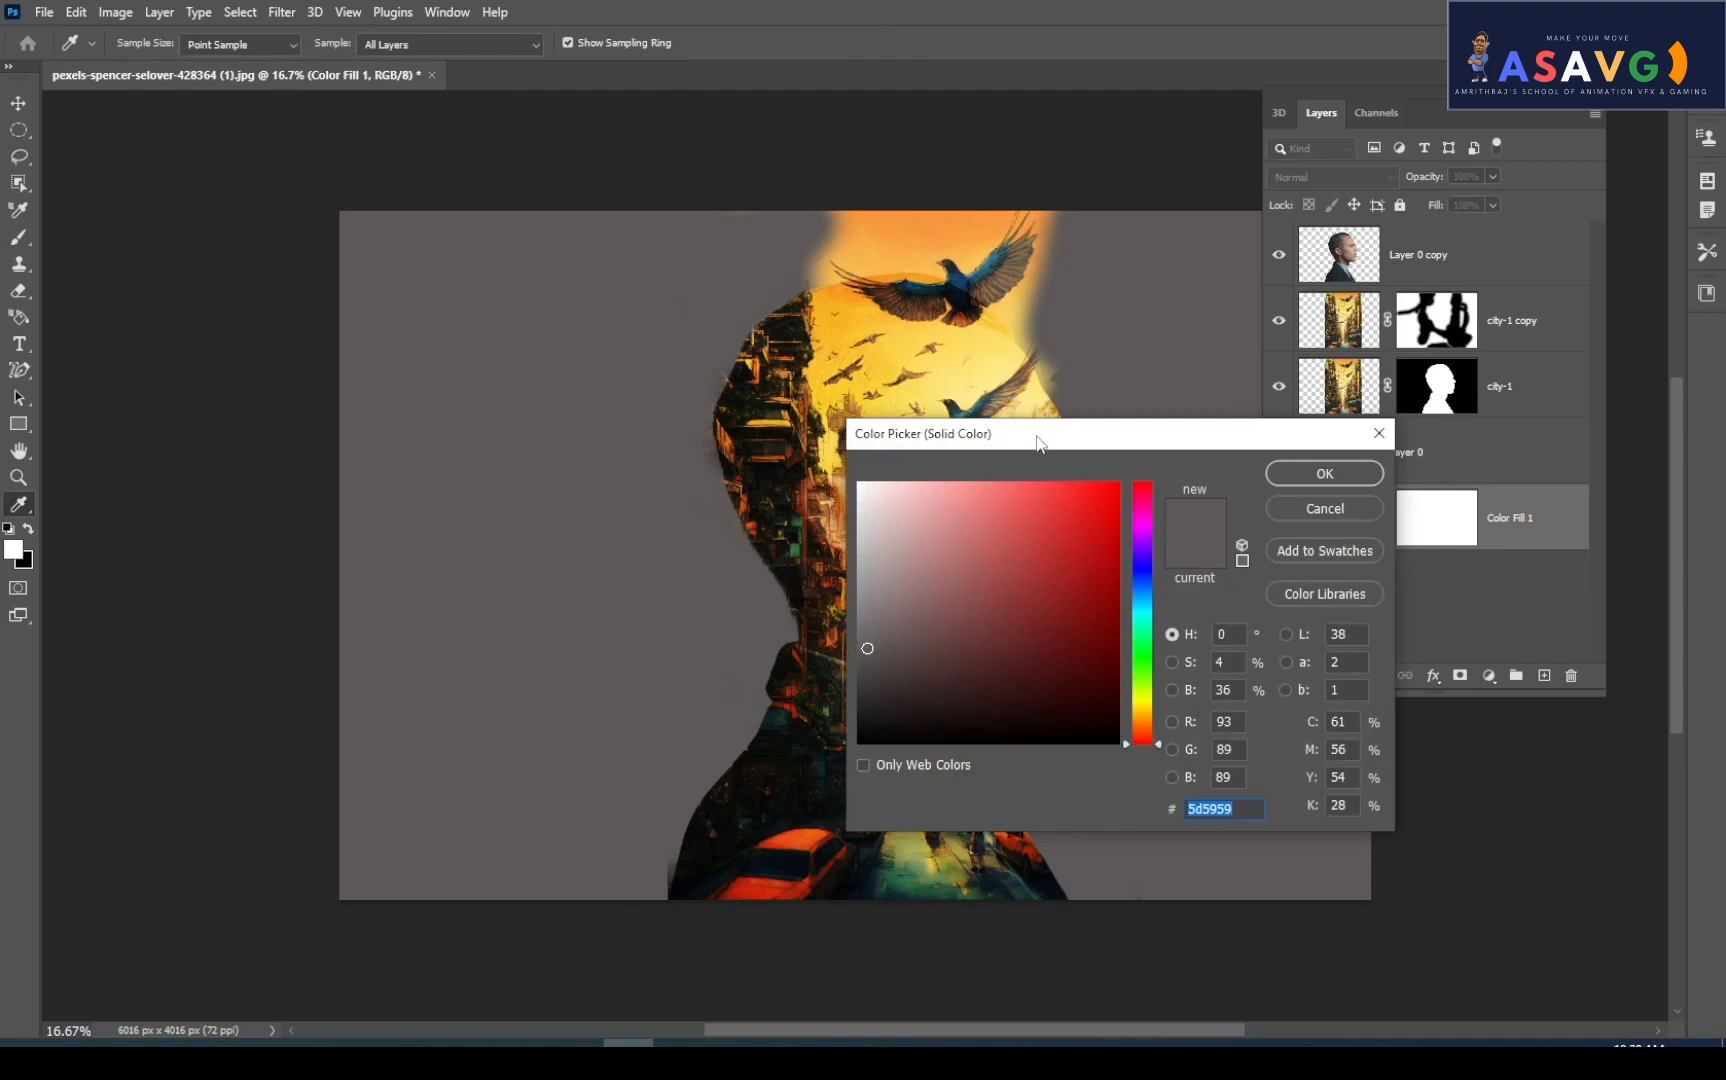
{"action": "left_click_drag", "start_coordinate": [1037, 443], "coordinate": [1332, 360]}
{"action": "left_click", "coordinate": [853, 297]}
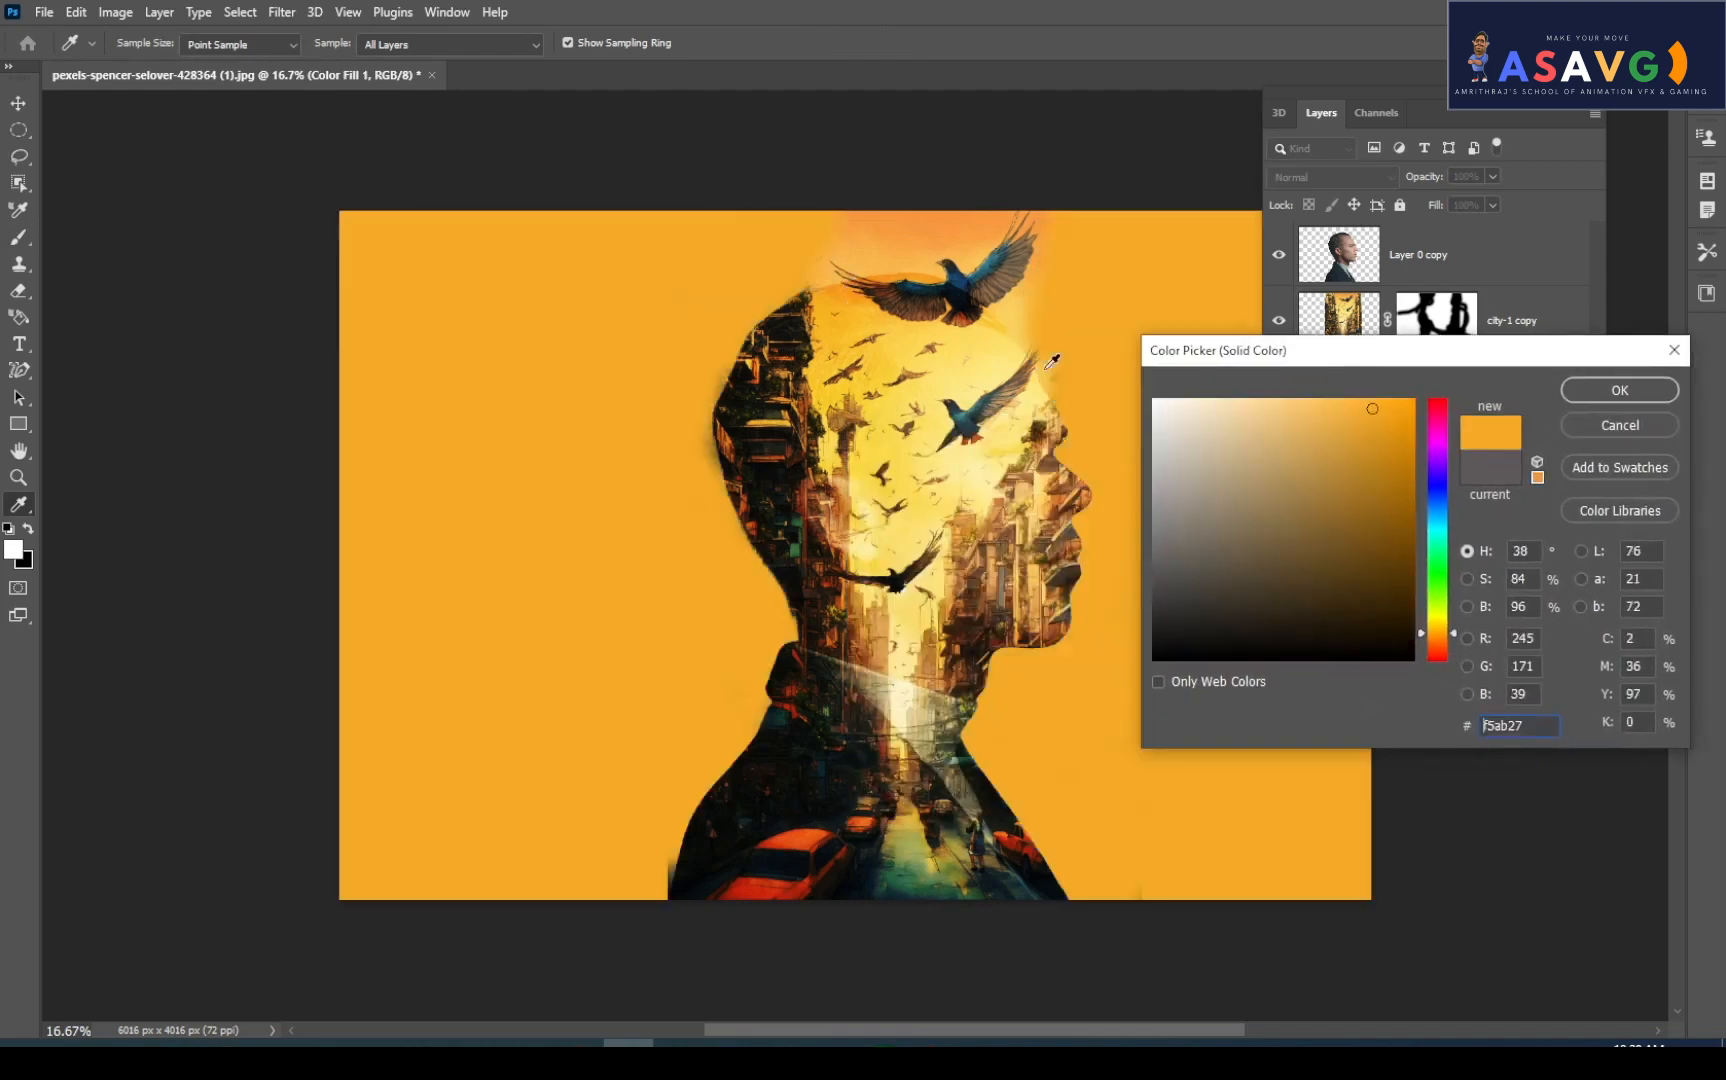
{"action": "left_click", "coordinate": [912, 228]}
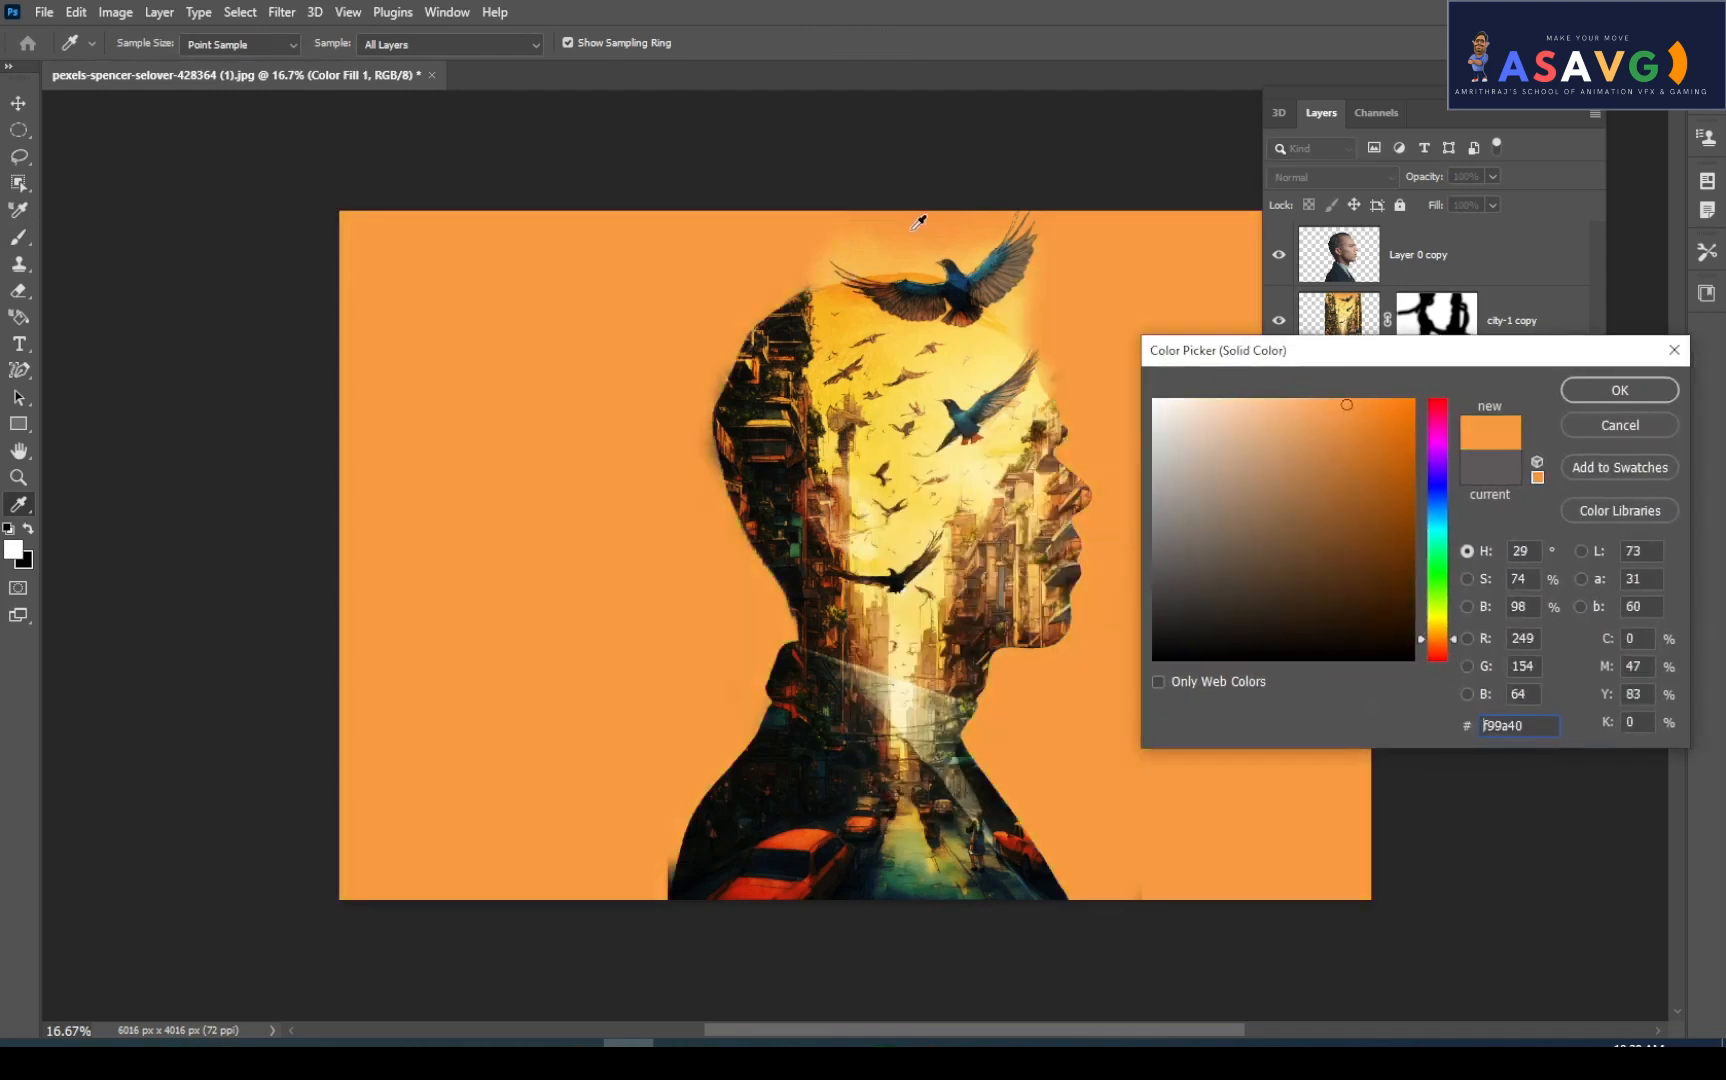
{"action": "left_click", "coordinate": [1004, 445]}
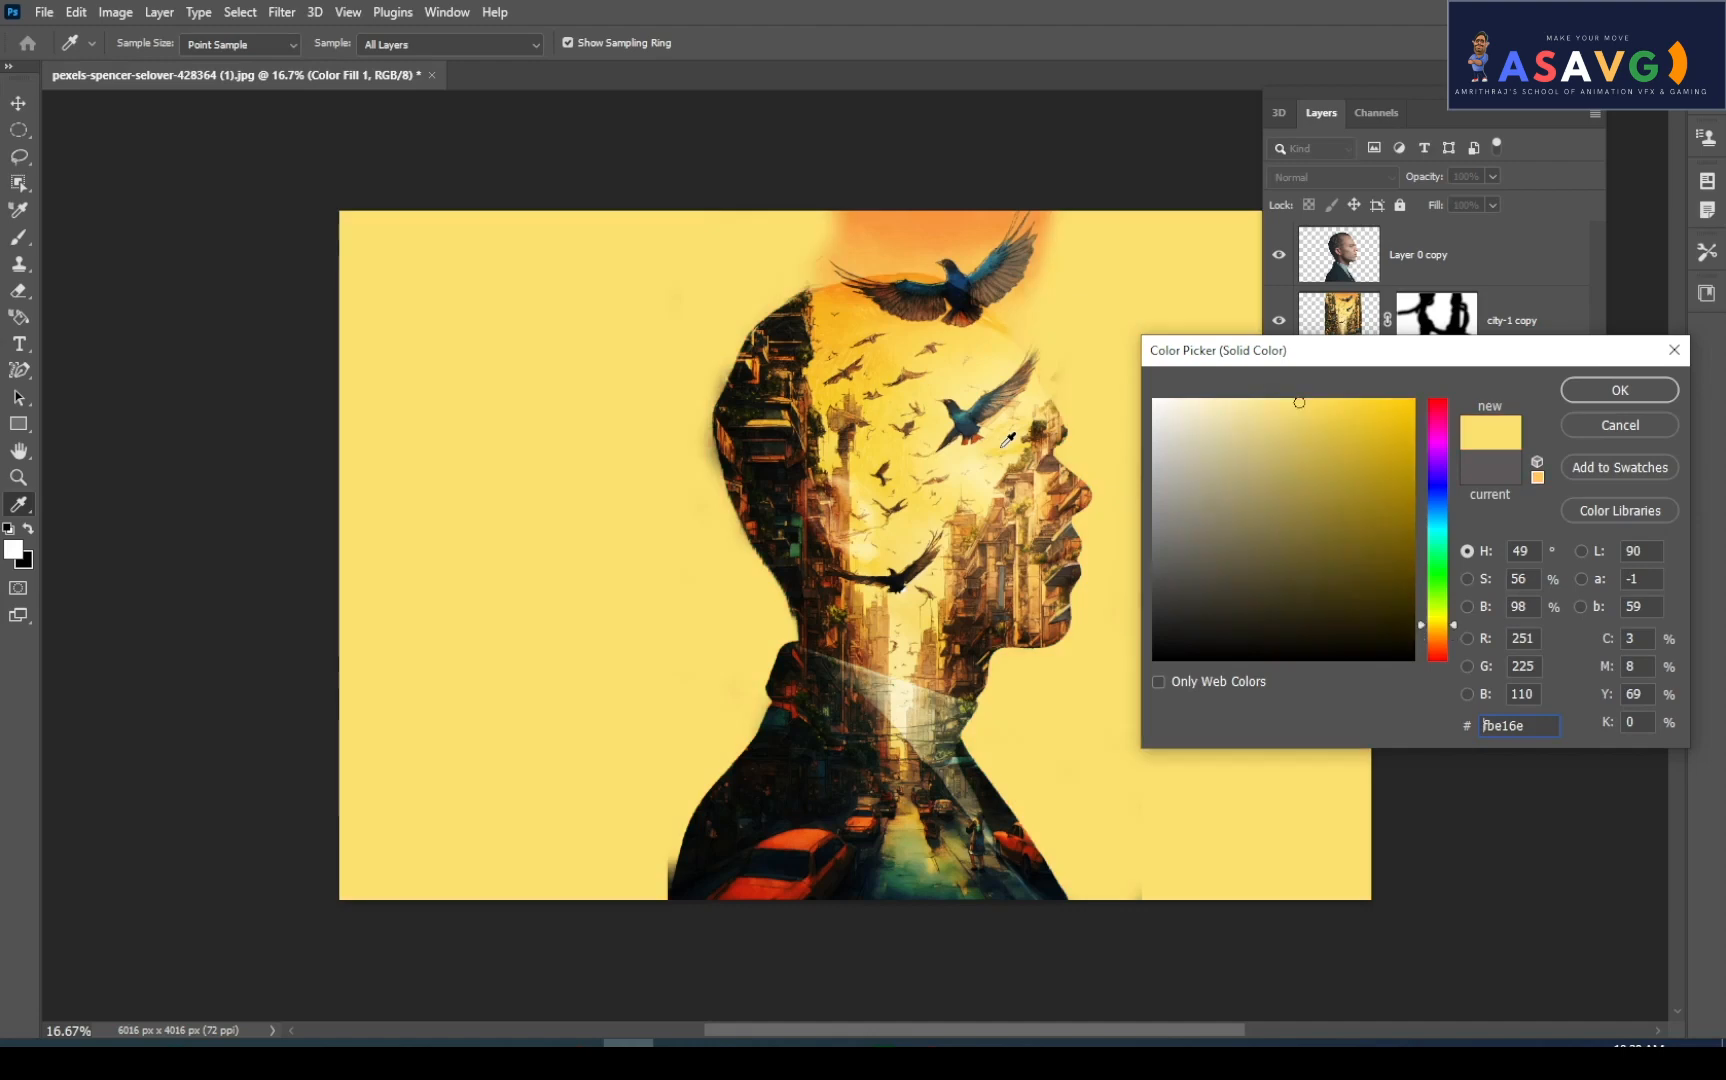
{"action": "left_click", "coordinate": [954, 391]}
{"action": "left_click", "coordinate": [899, 666]}
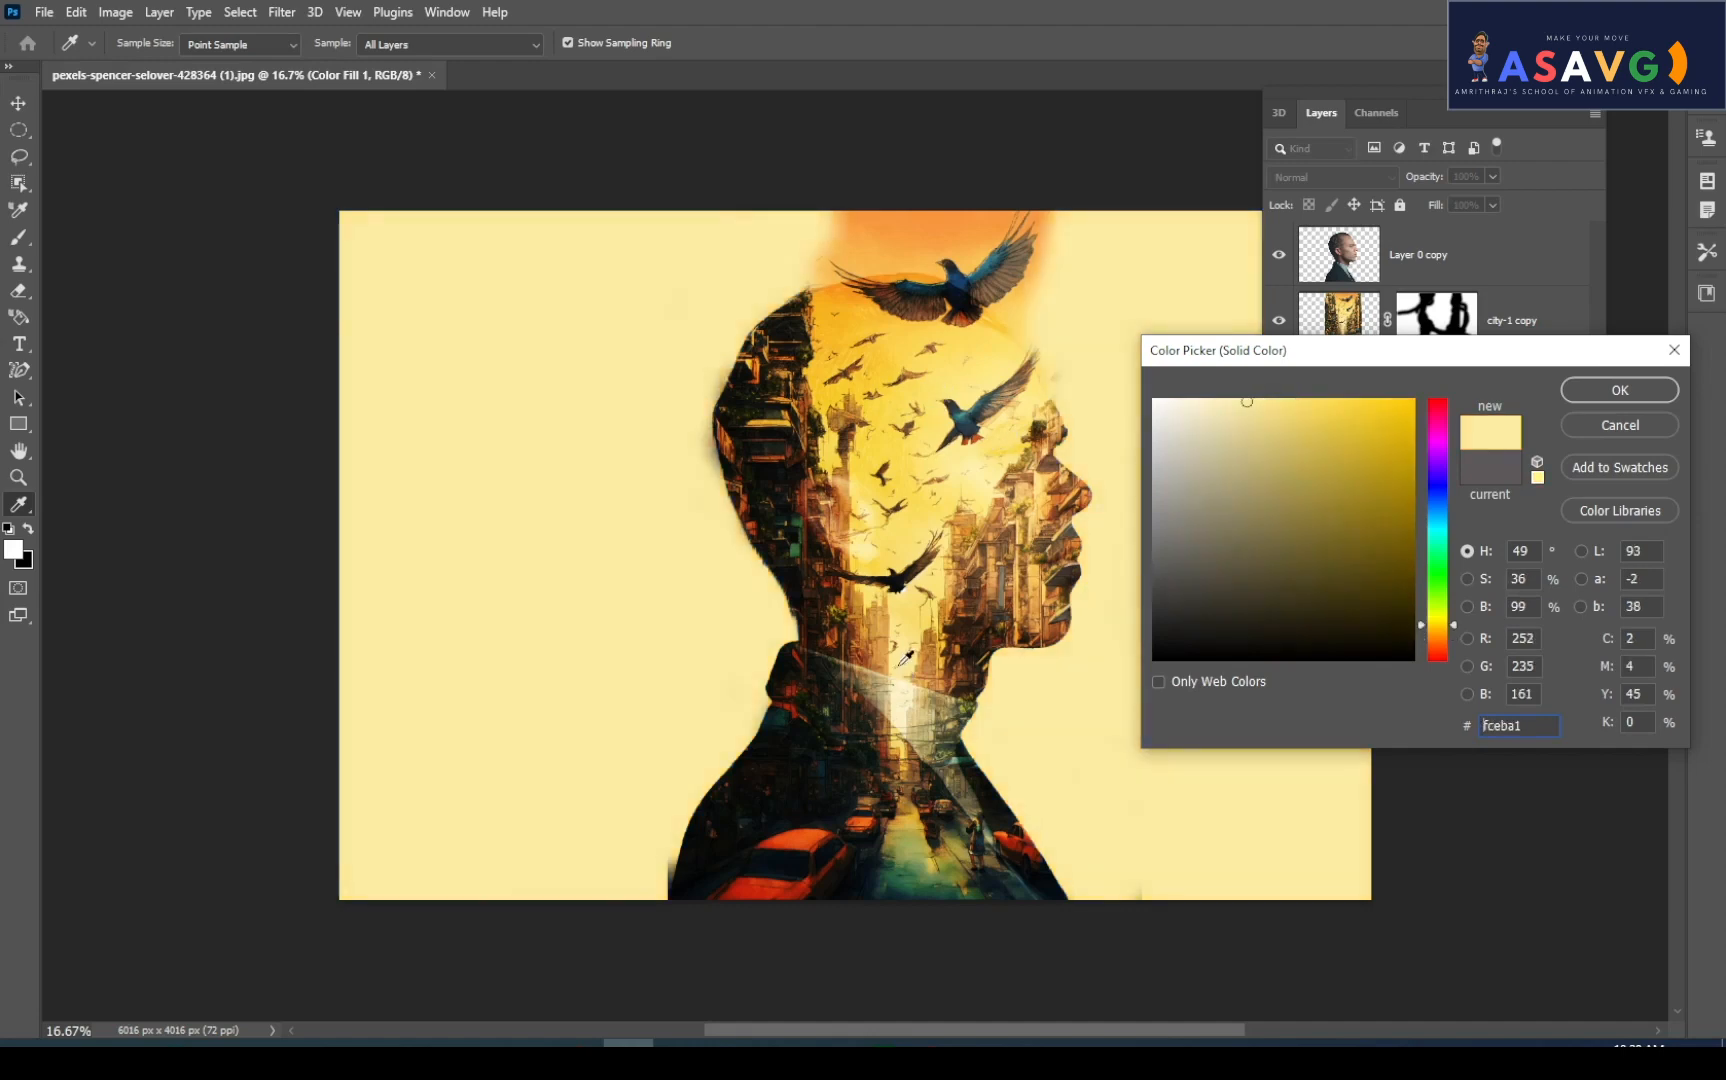
{"action": "left_click", "coordinate": [907, 630]}
{"action": "left_click", "coordinate": [909, 643]}
{"action": "left_click", "coordinate": [929, 609]}
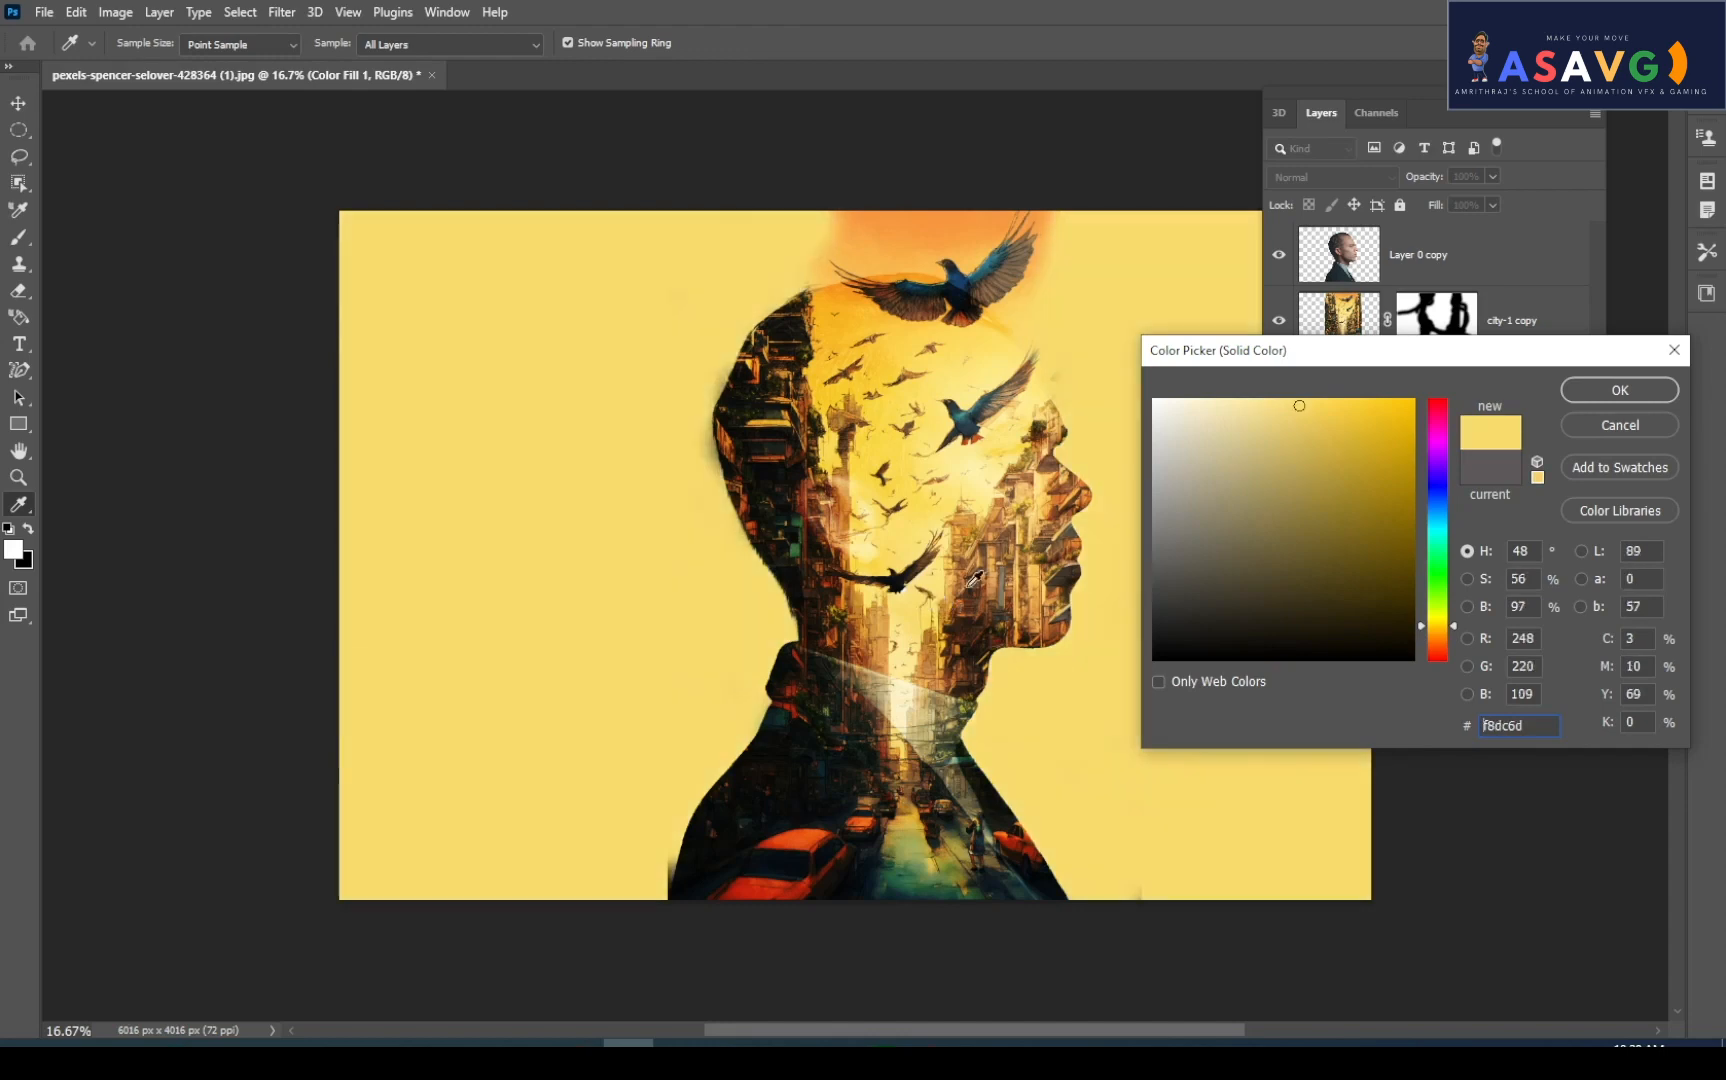
{"action": "left_click", "coordinate": [1619, 390]}
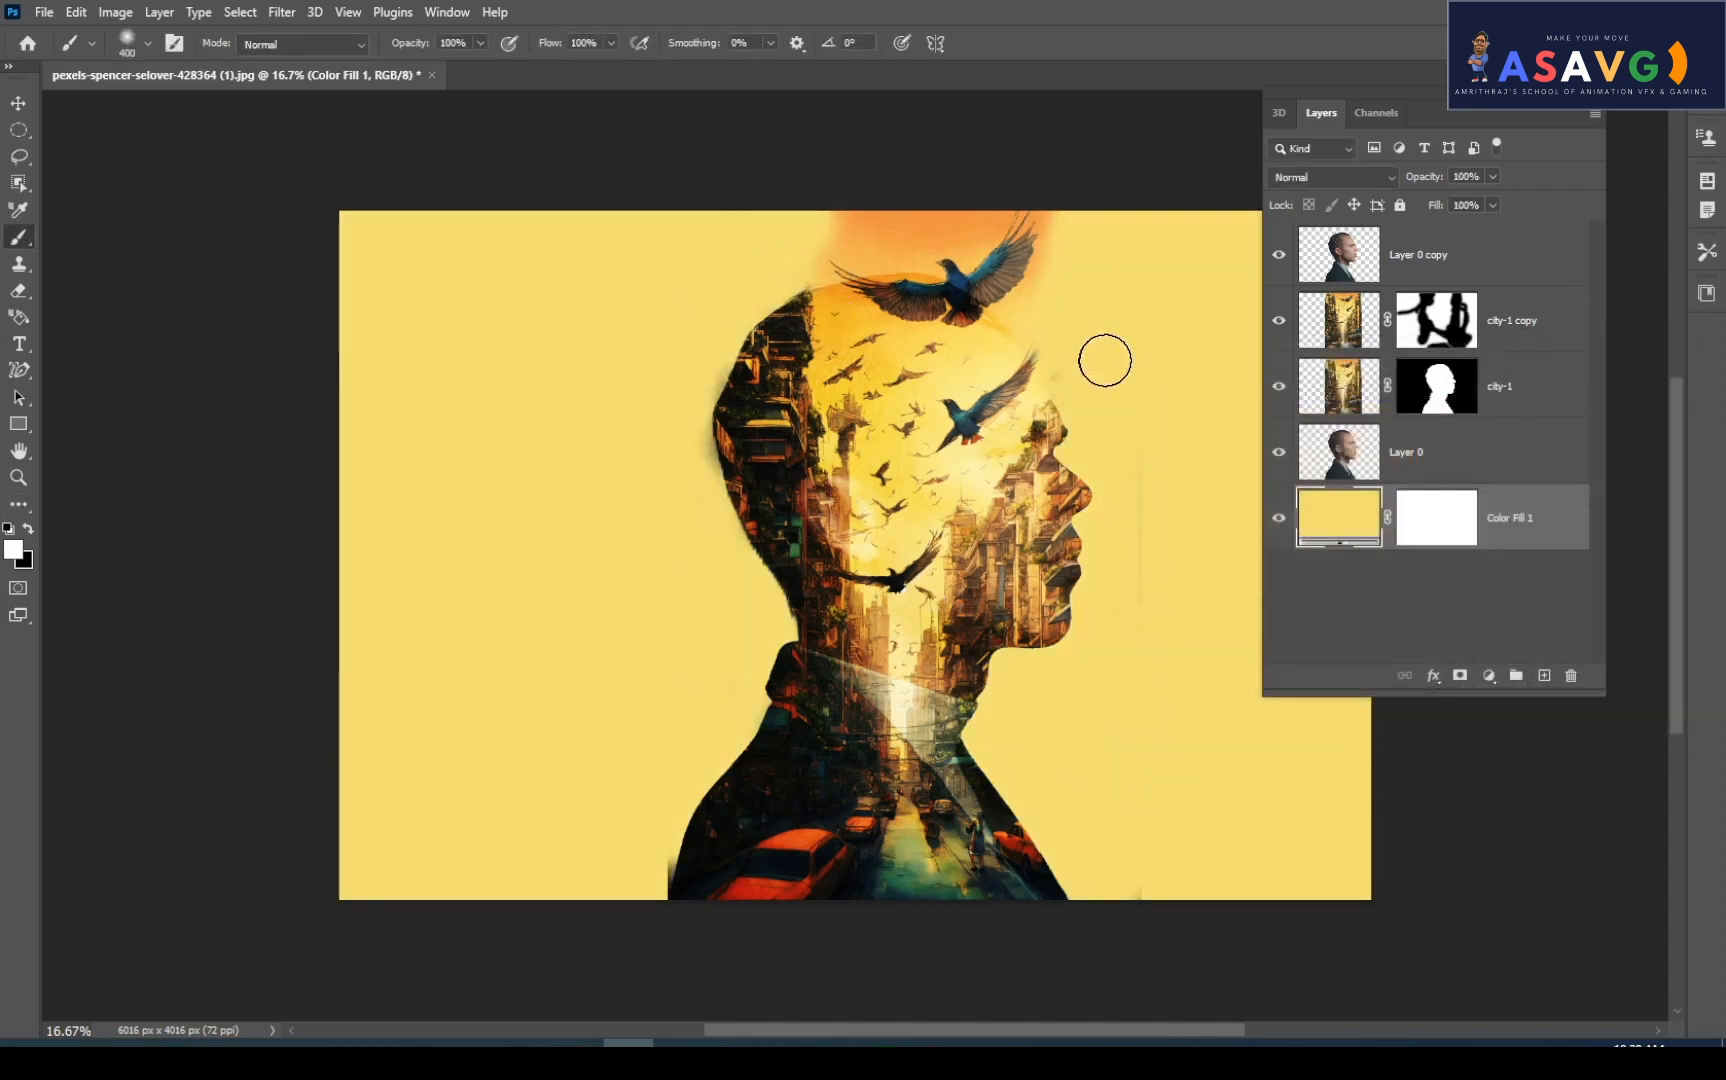
Change the colour fill to an orange sampled from the sky above the head
{"action": "double_click", "coordinate": [1347, 533]}
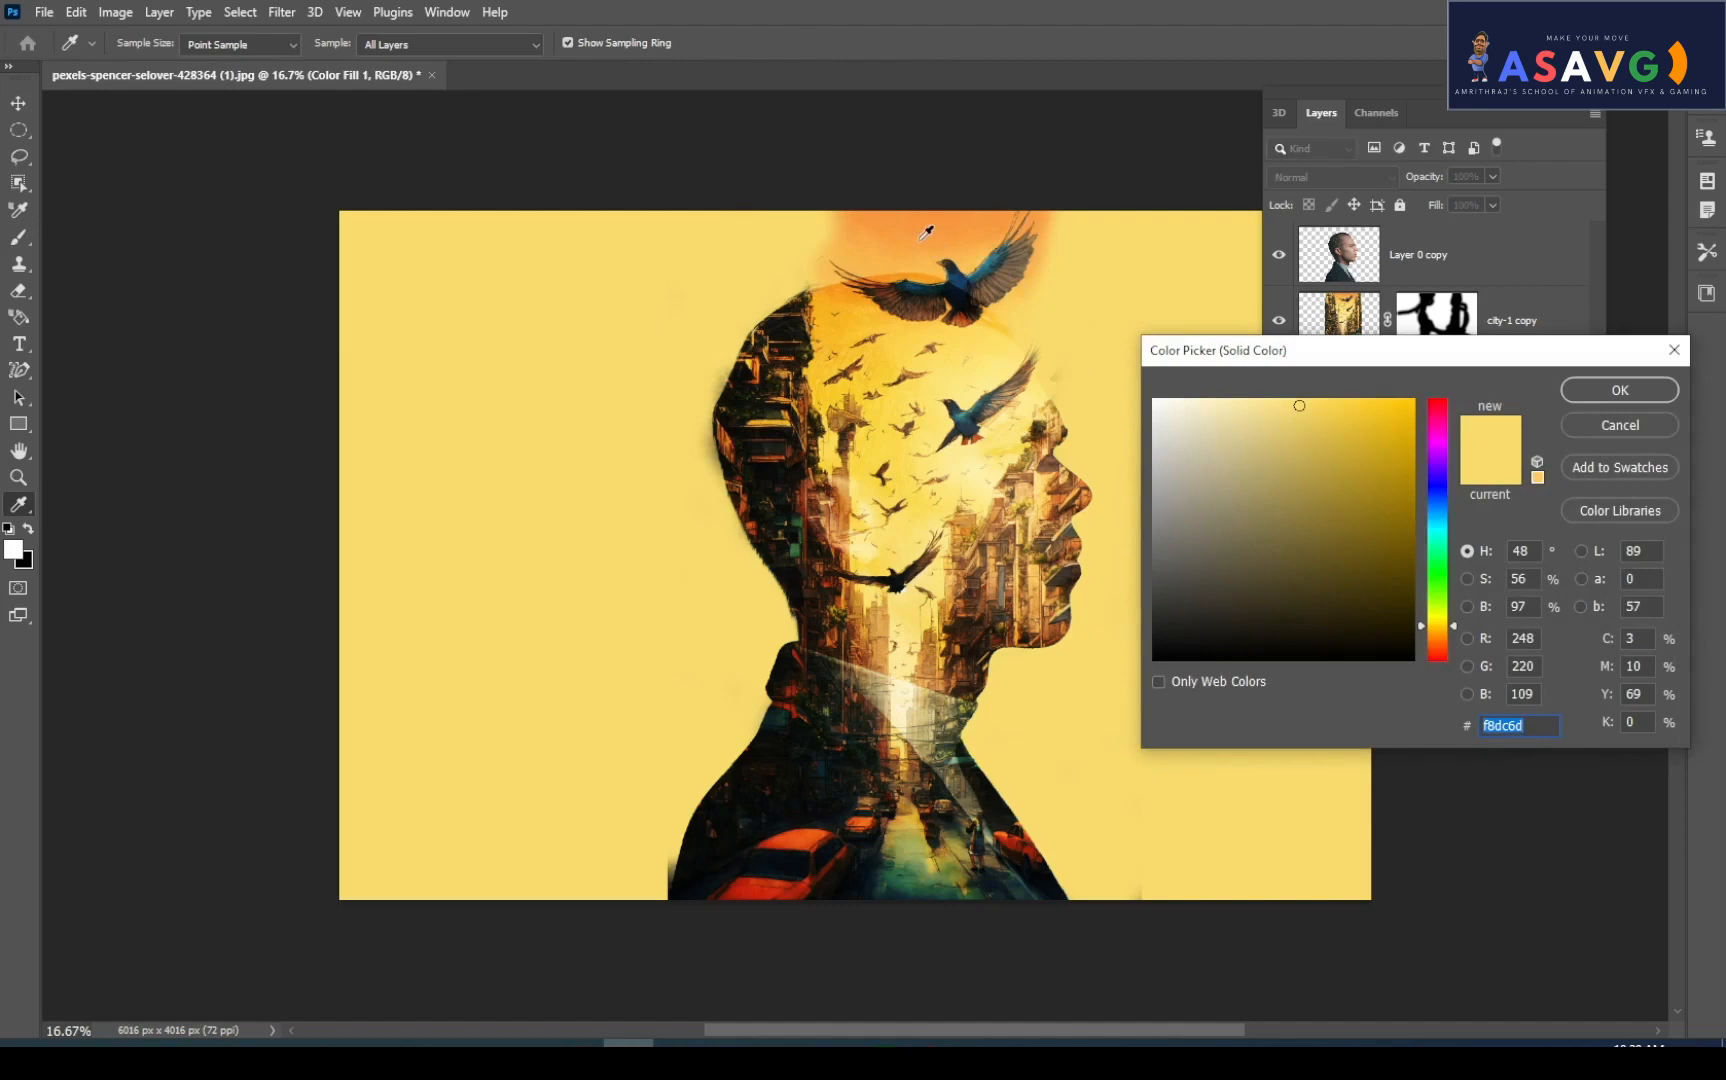
{"action": "left_click", "coordinate": [926, 232]}
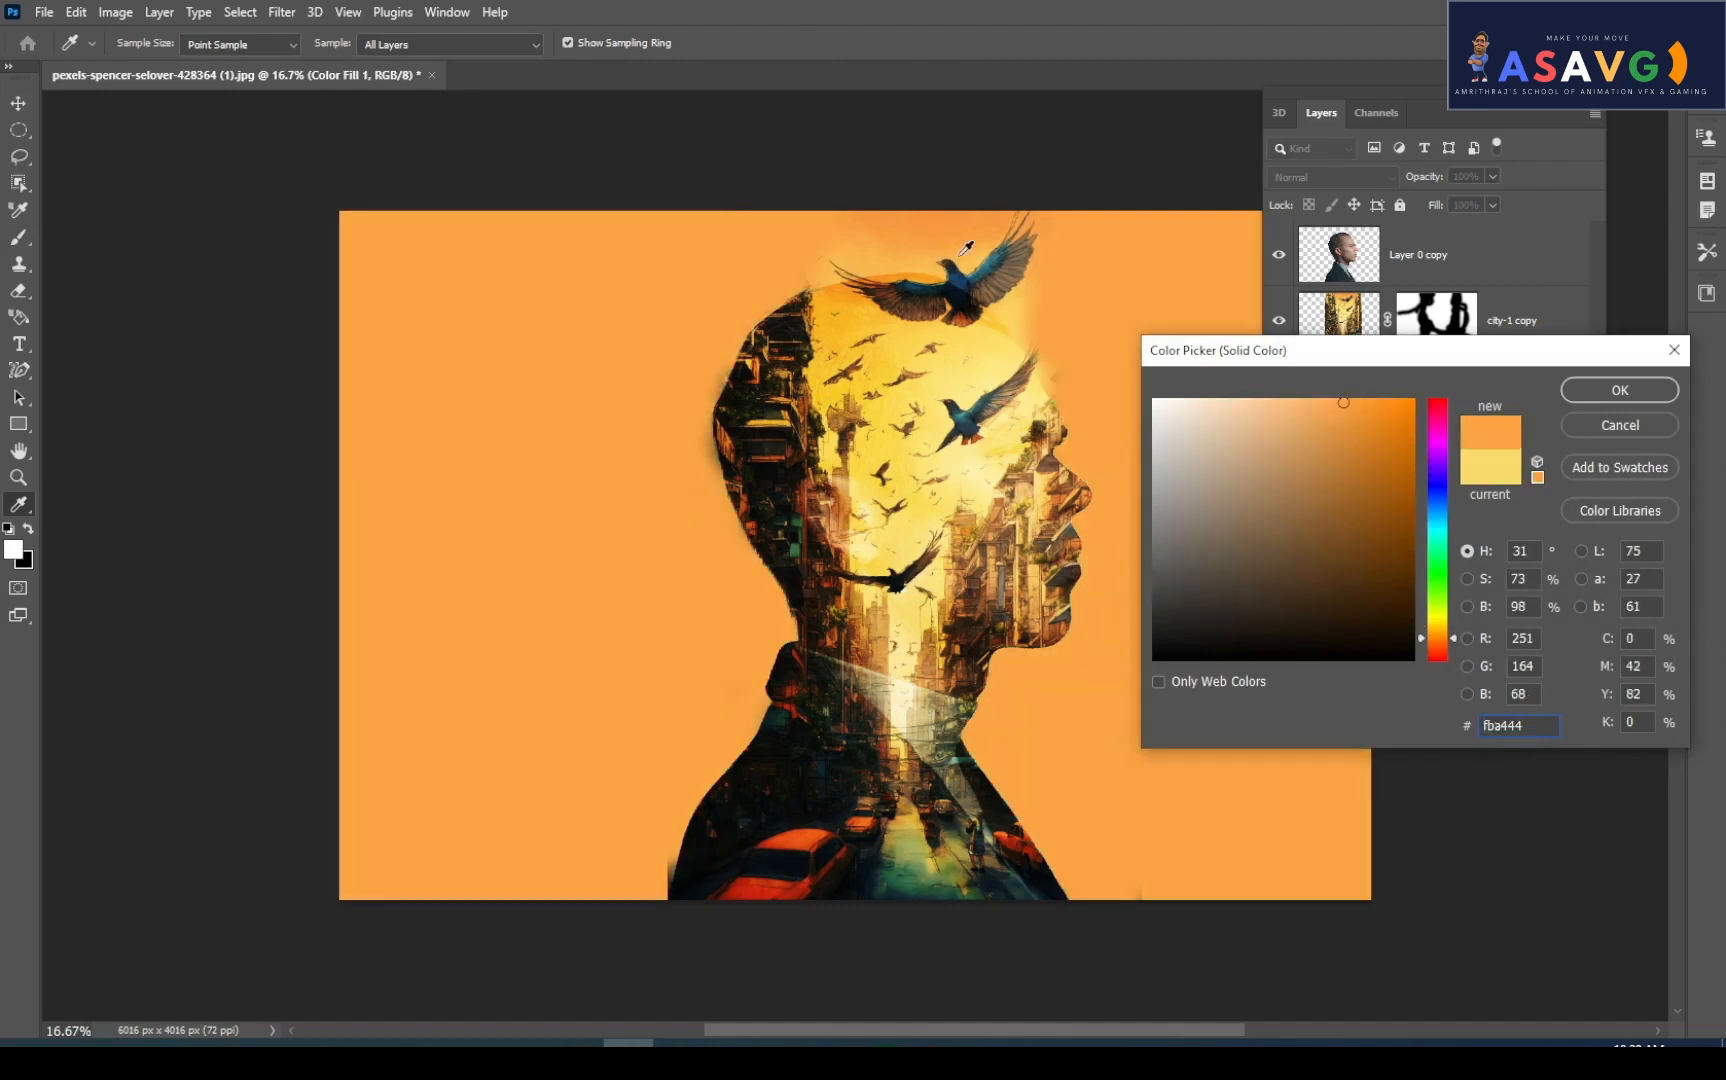
{"action": "left_click", "coordinate": [876, 232]}
{"action": "left_click", "coordinate": [1624, 390]}
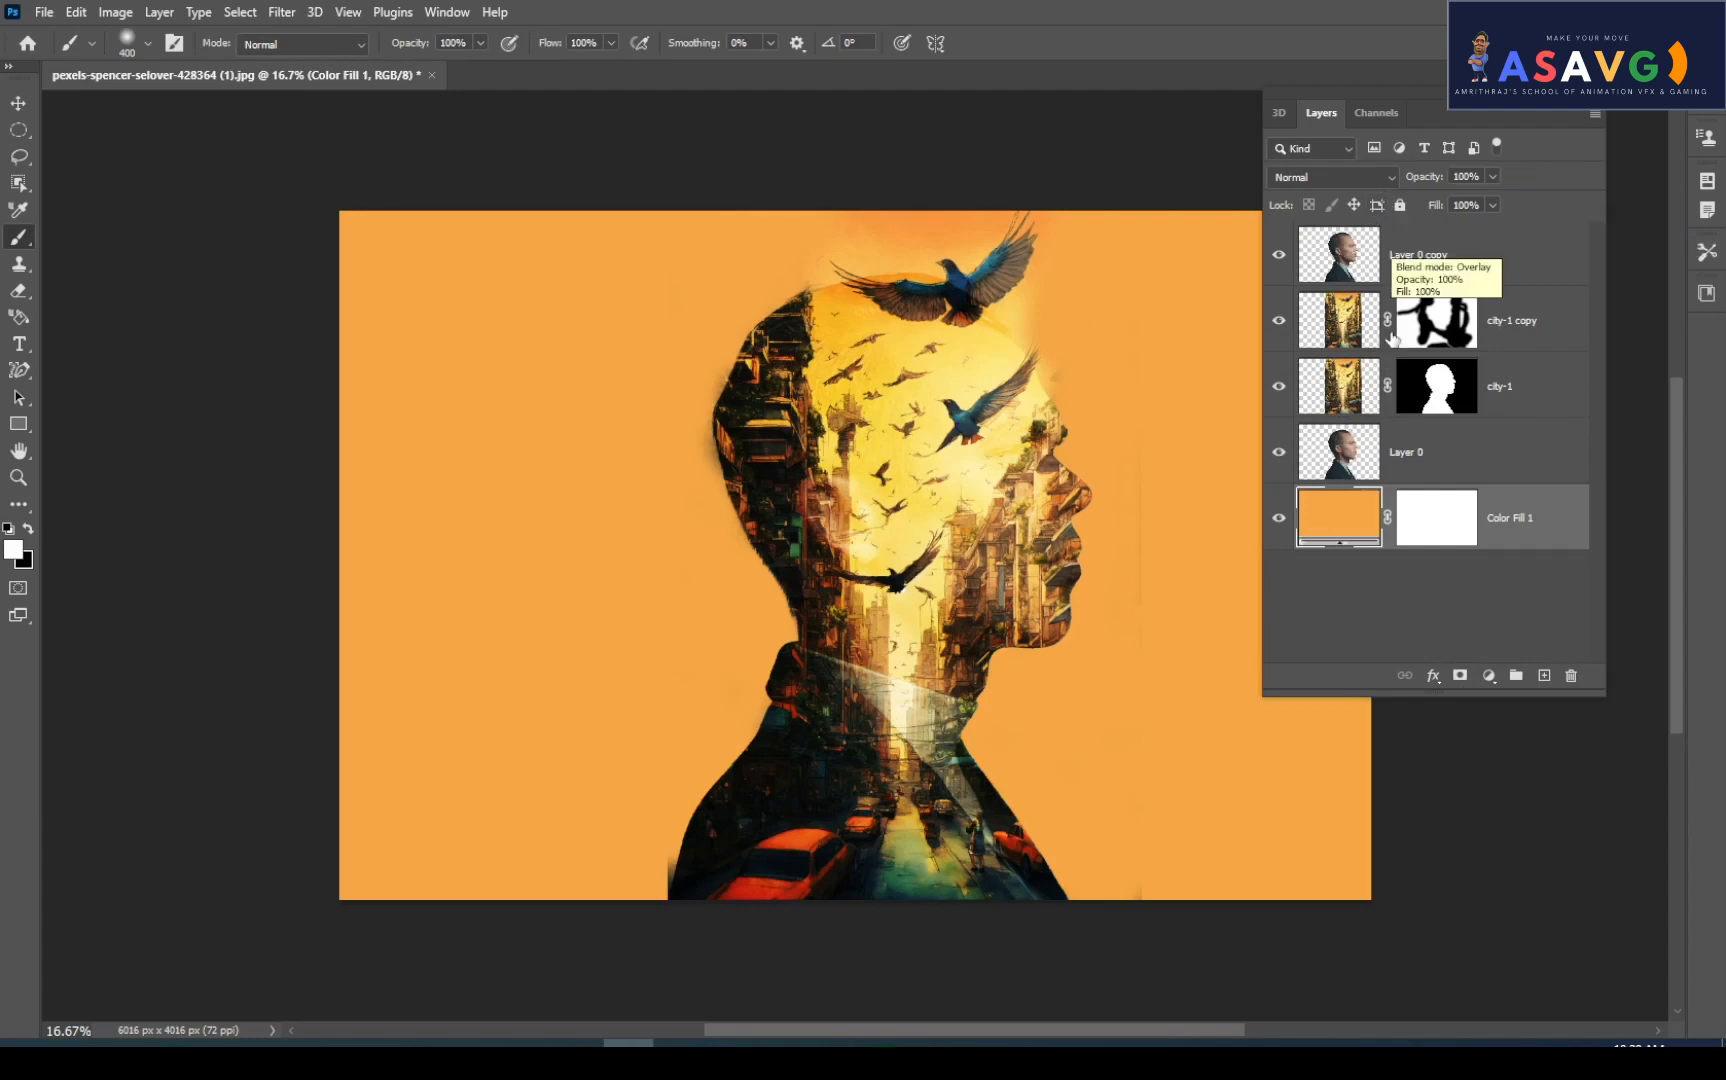
Select all layers from Color Fill 1 up to Layer 0 copy and merge them into one layer
{"action": "left_click", "coordinate": [1492, 268]}
{"action": "left_click", "coordinate": [1521, 530]}
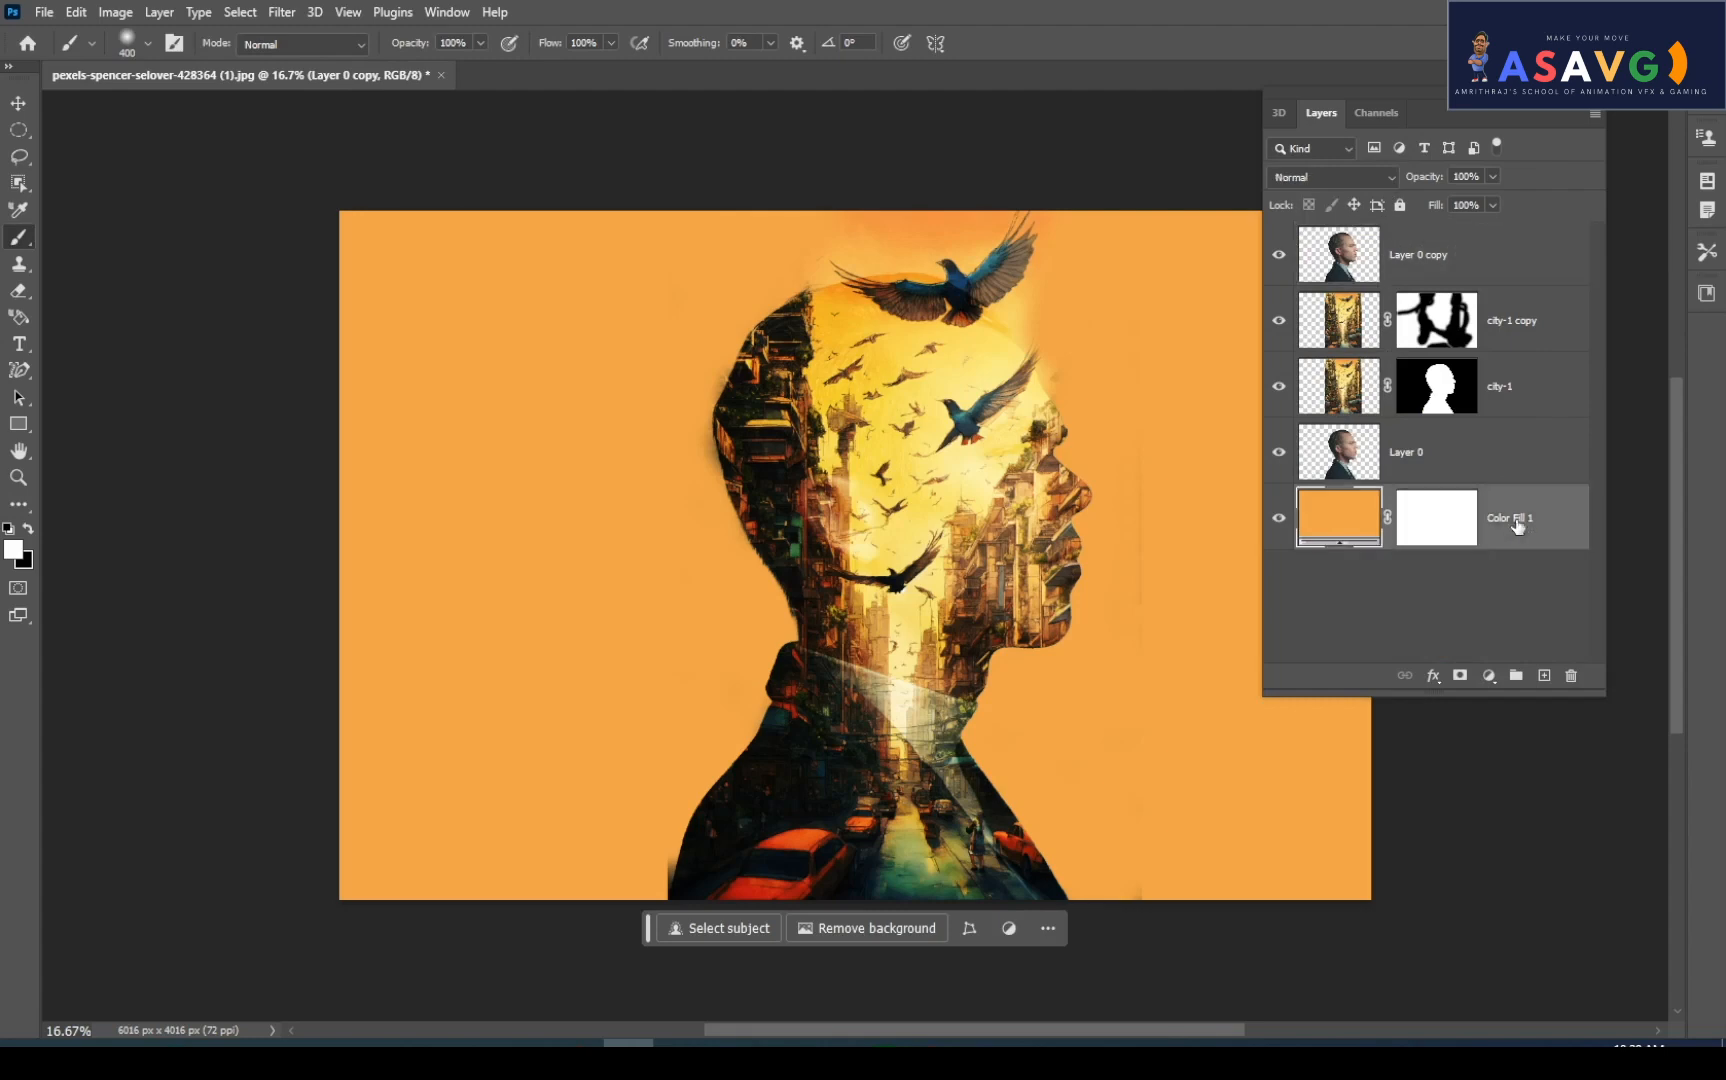
{"action": "left_click", "coordinate": [1481, 462], "text": "shift"}
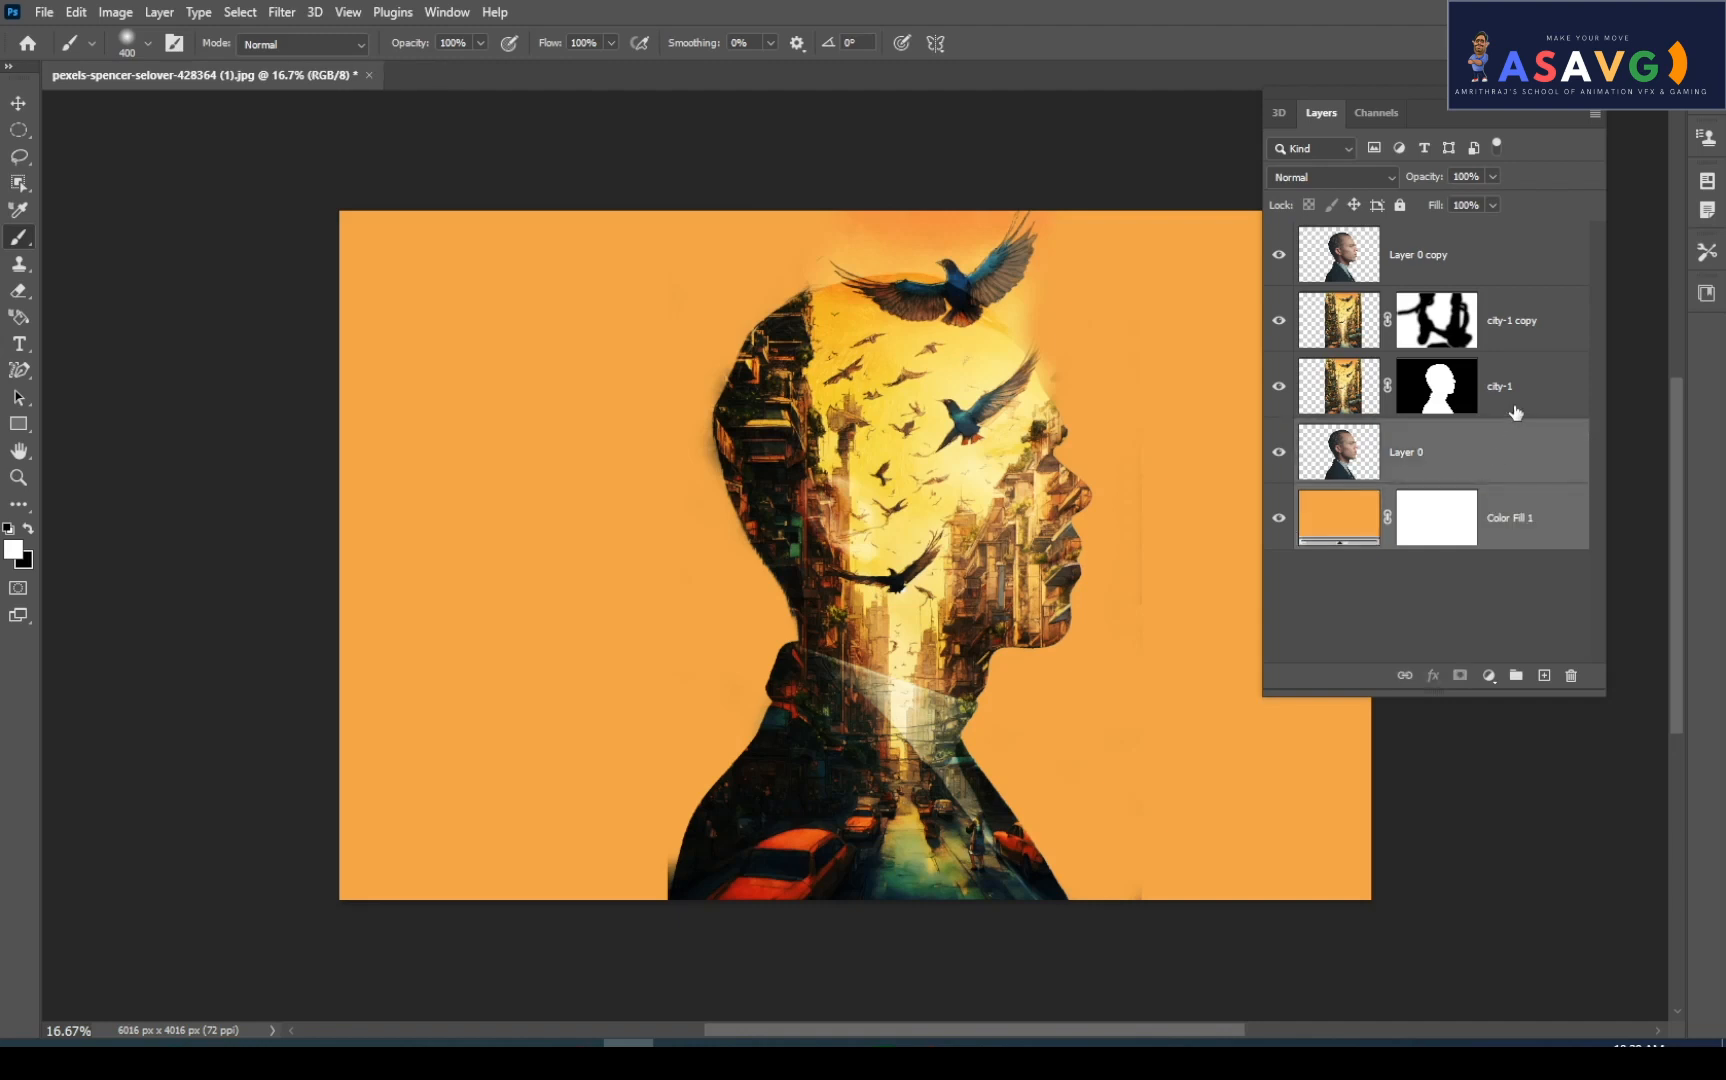
{"action": "left_click", "coordinate": [1514, 410], "text": "shift"}
{"action": "left_click", "coordinate": [1521, 295], "text": "shift"}
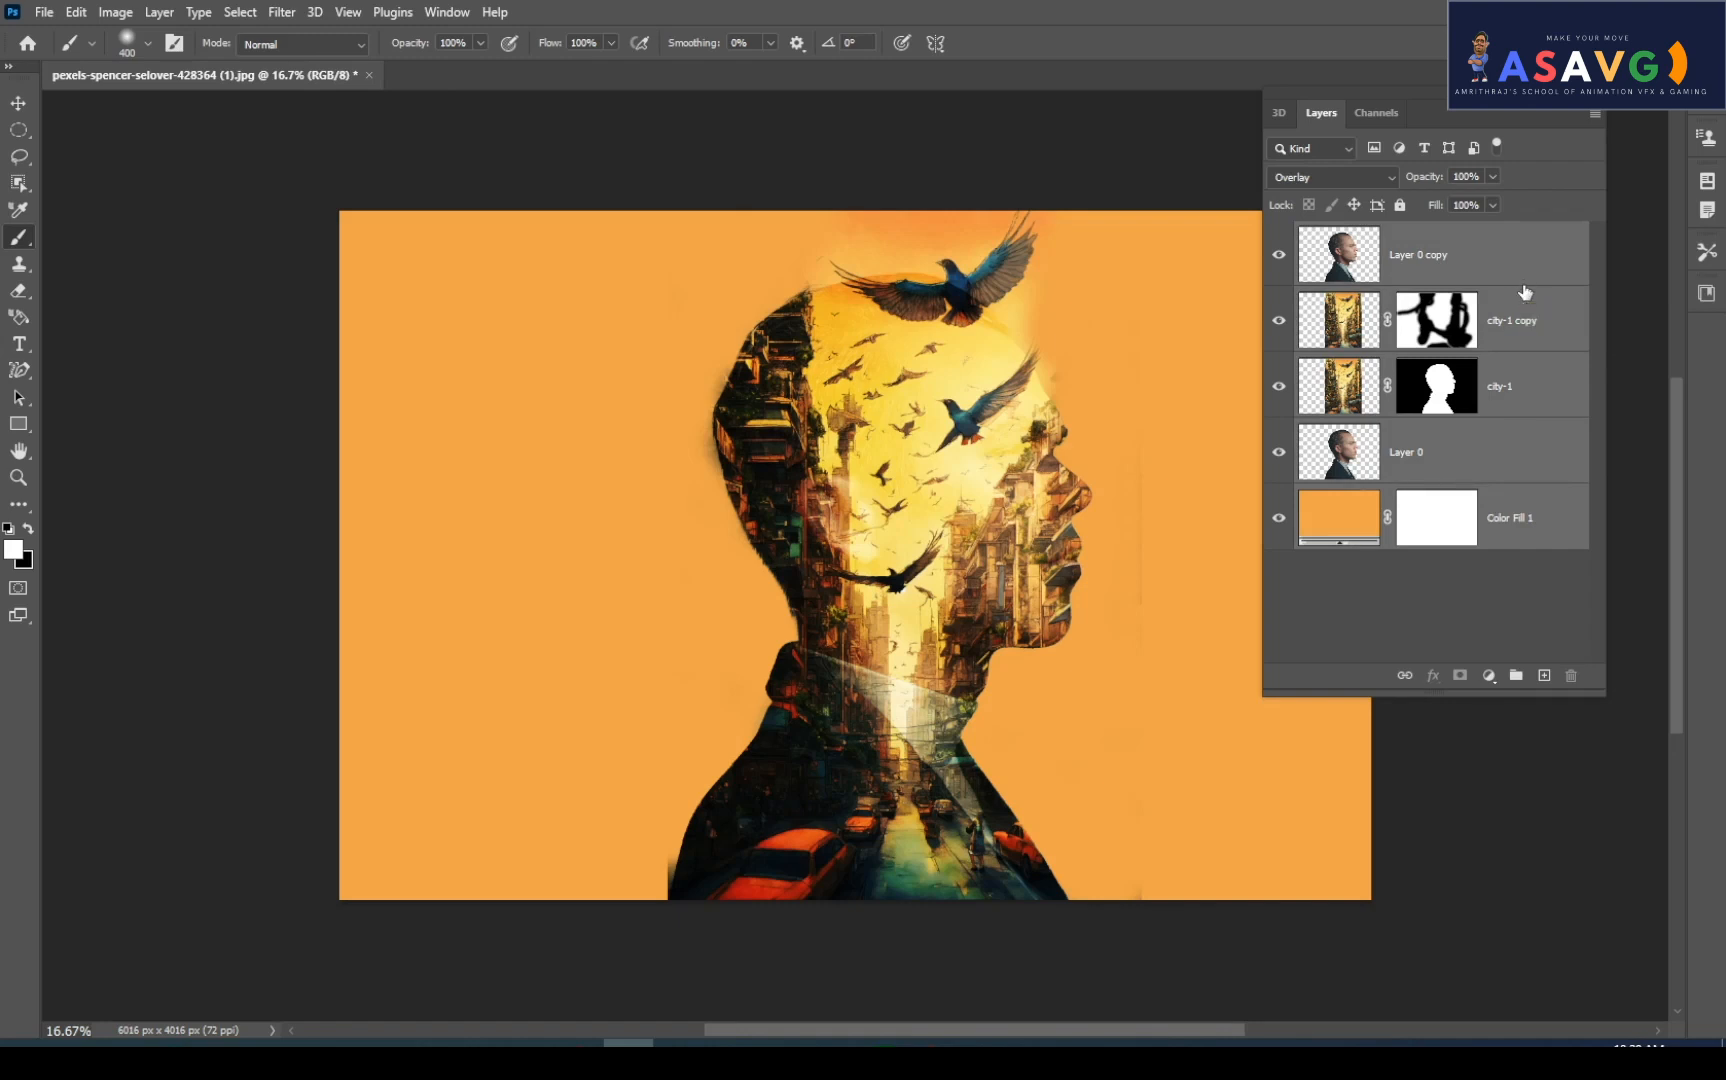
{"action": "key", "text": "ctrl+shift+e"}
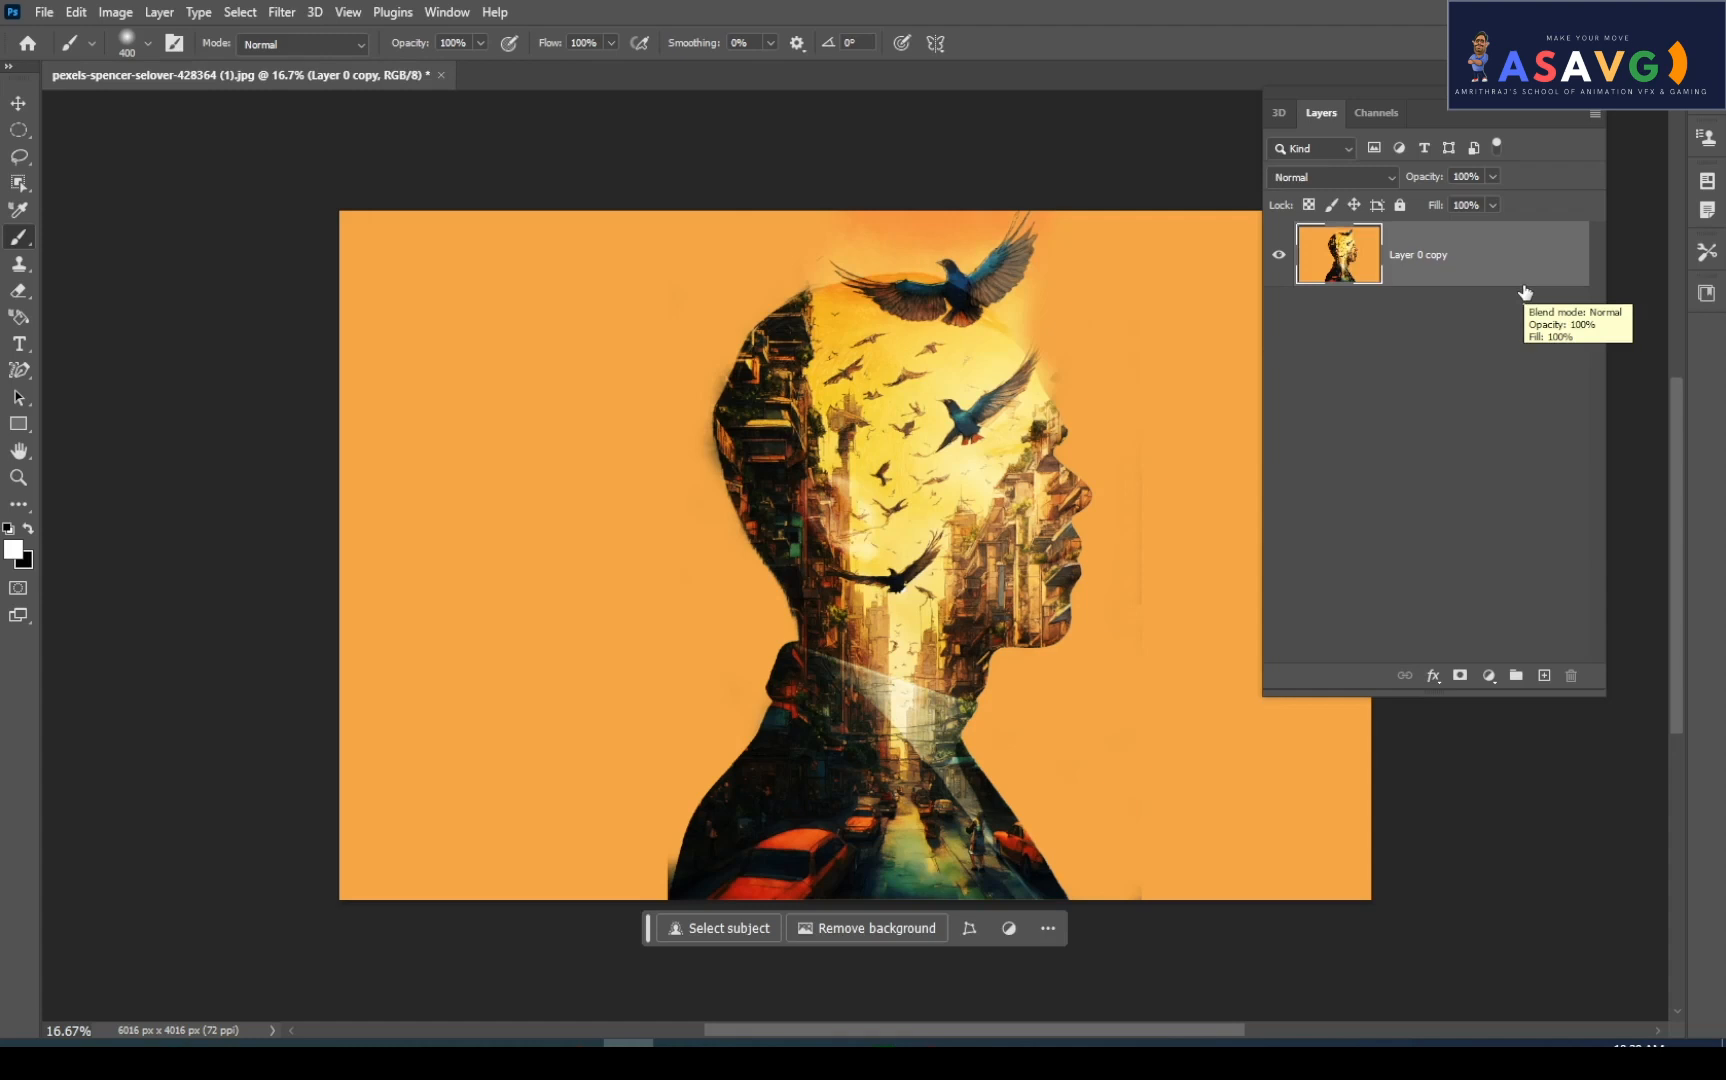
Add a Color Lookup adjustment layer above the merged image using the Candlelight.CUBE 3D LUT
{"action": "left_click", "coordinate": [1489, 676]}
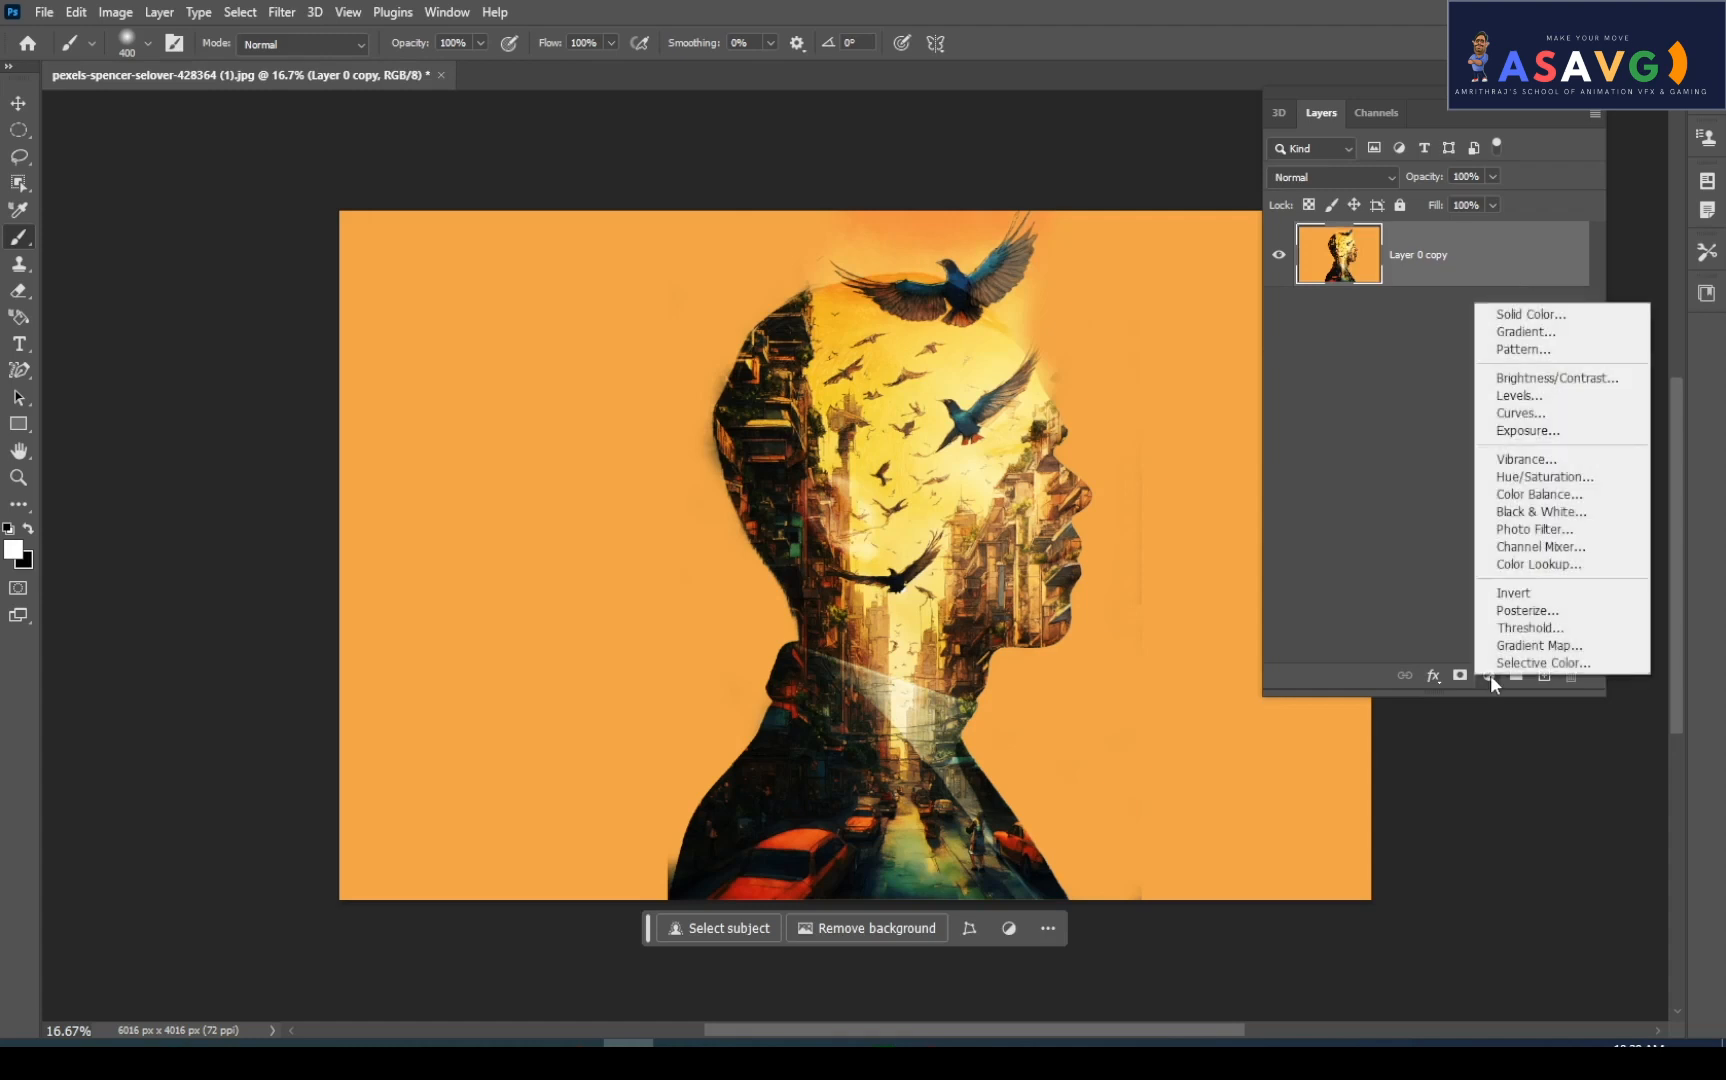
{"action": "left_click", "coordinate": [1537, 565]}
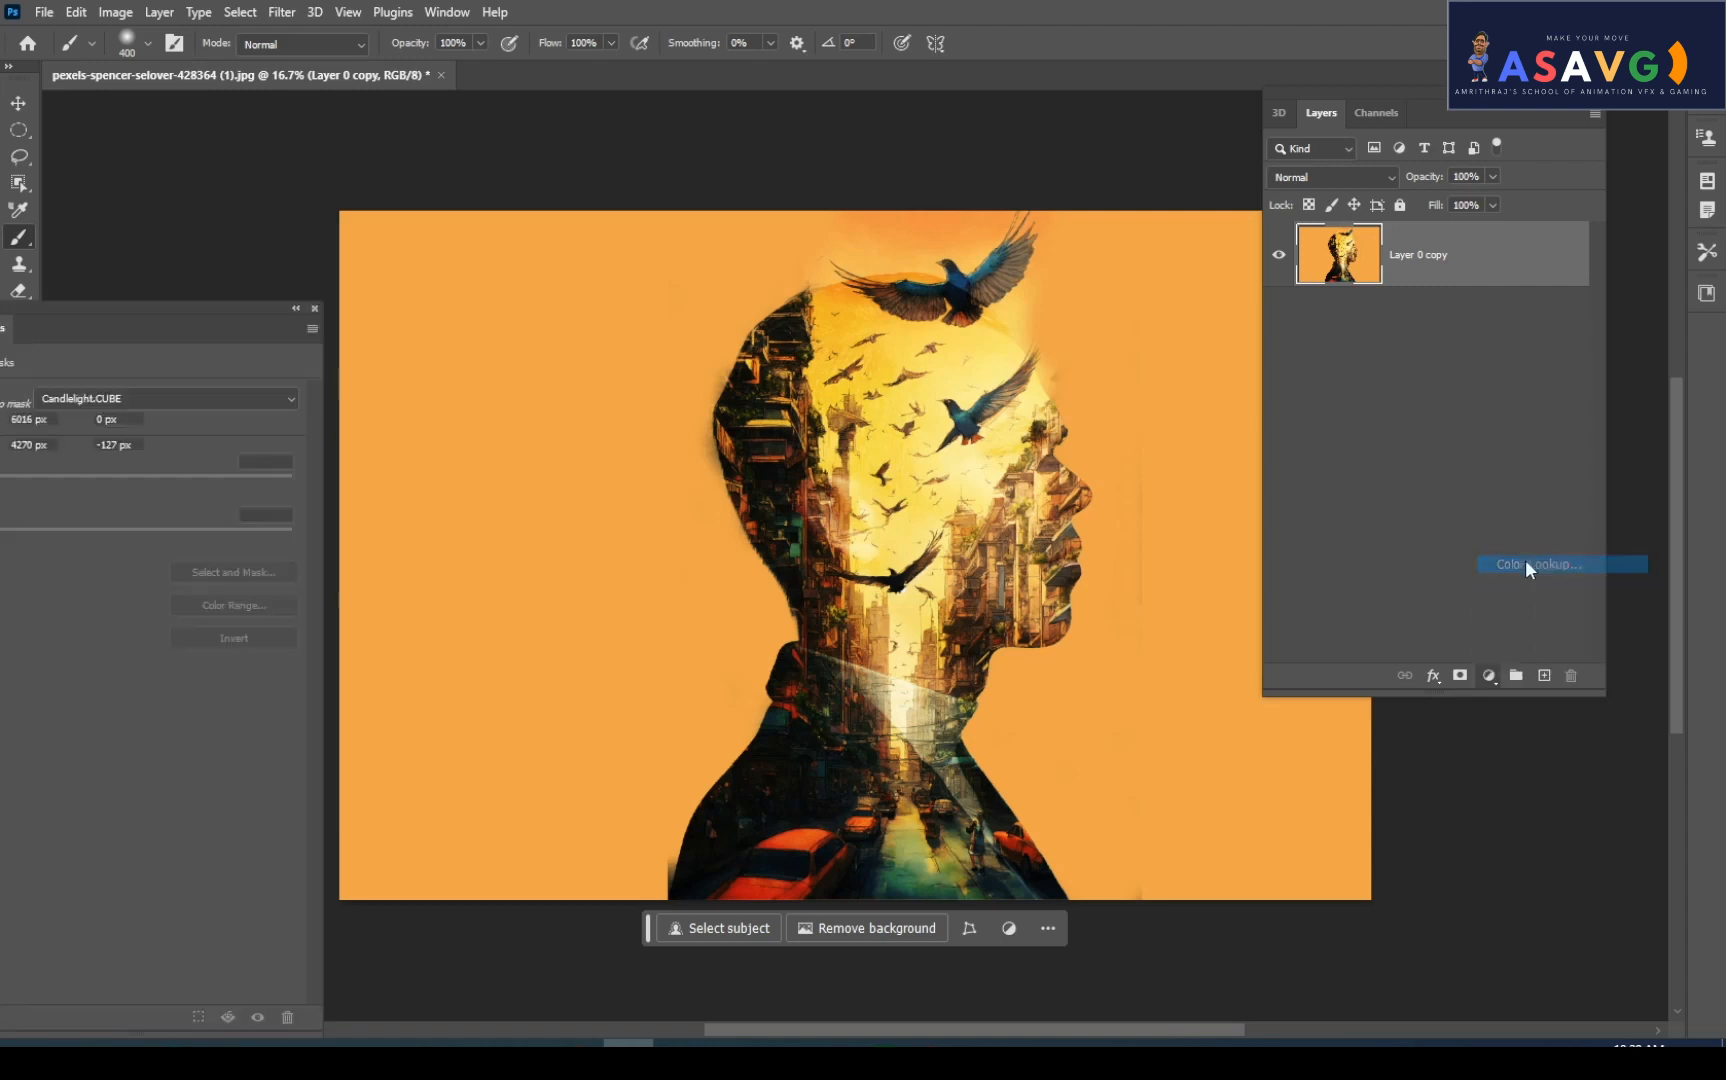
{"action": "left_click_drag", "start_coordinate": [271, 332], "coordinate": [1499, 187]}
{"action": "left_click", "coordinate": [1432, 258]}
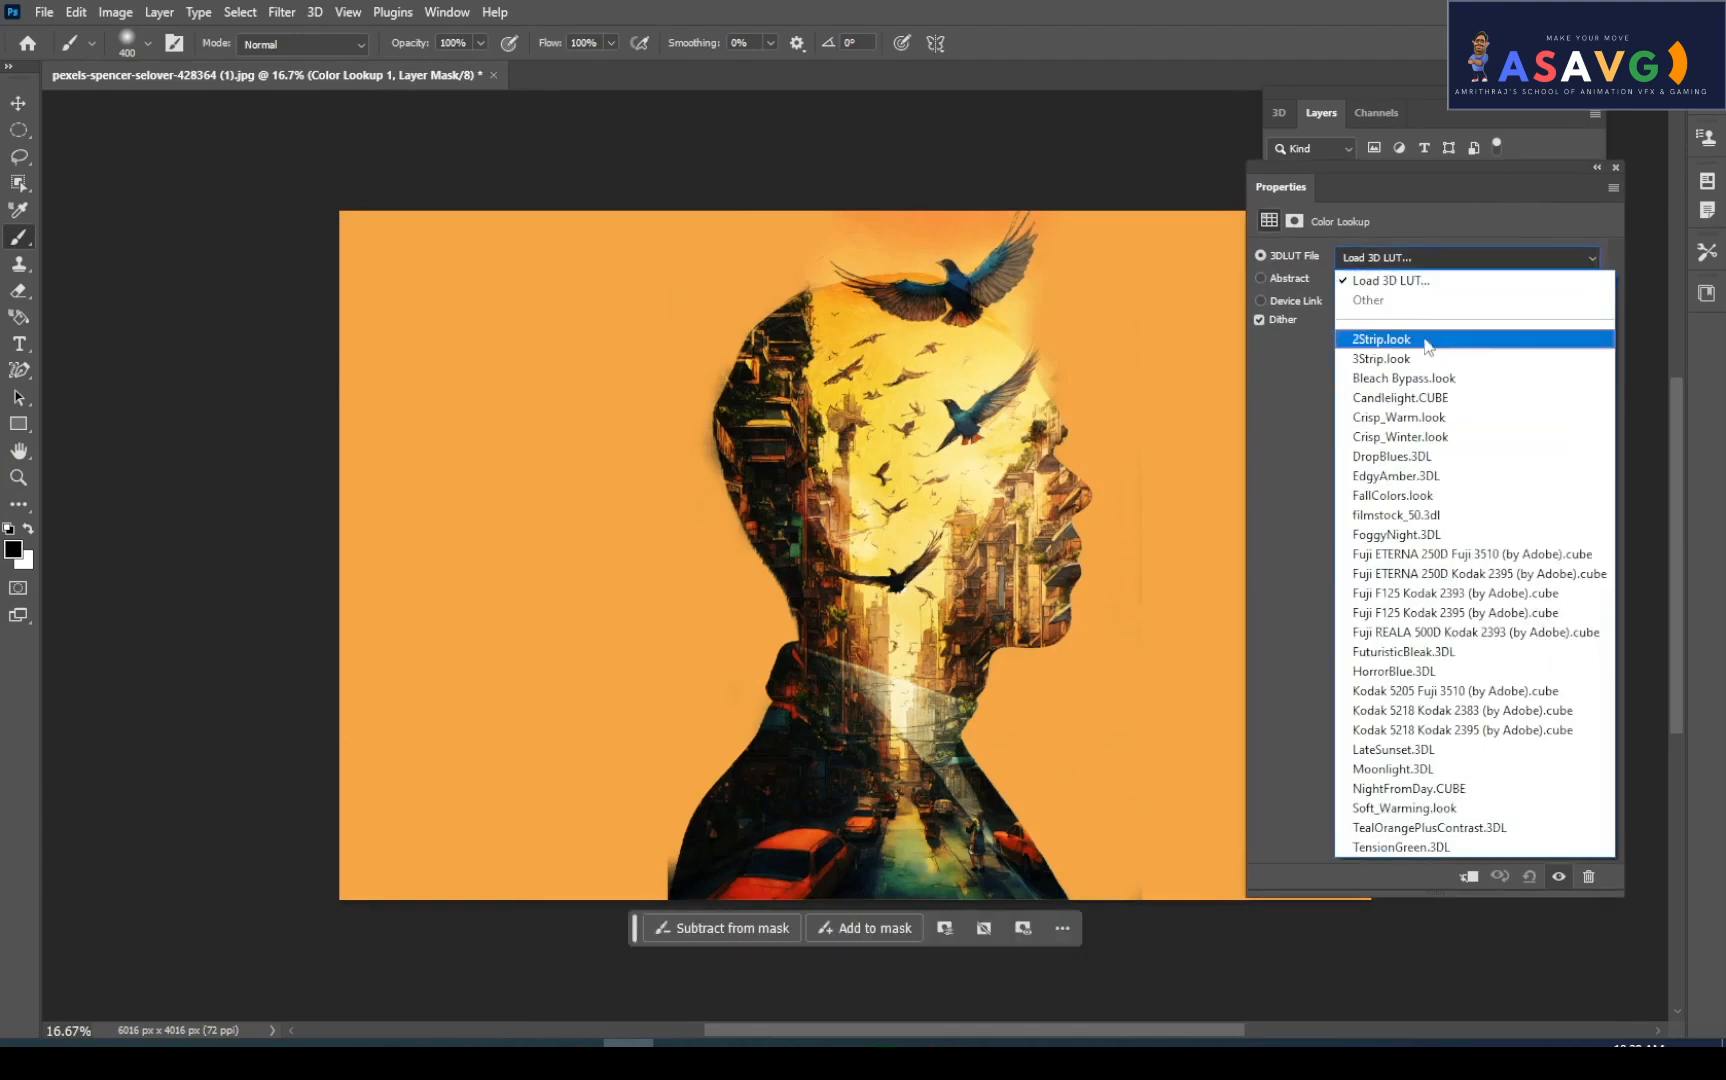
{"action": "left_click", "coordinate": [1420, 399]}
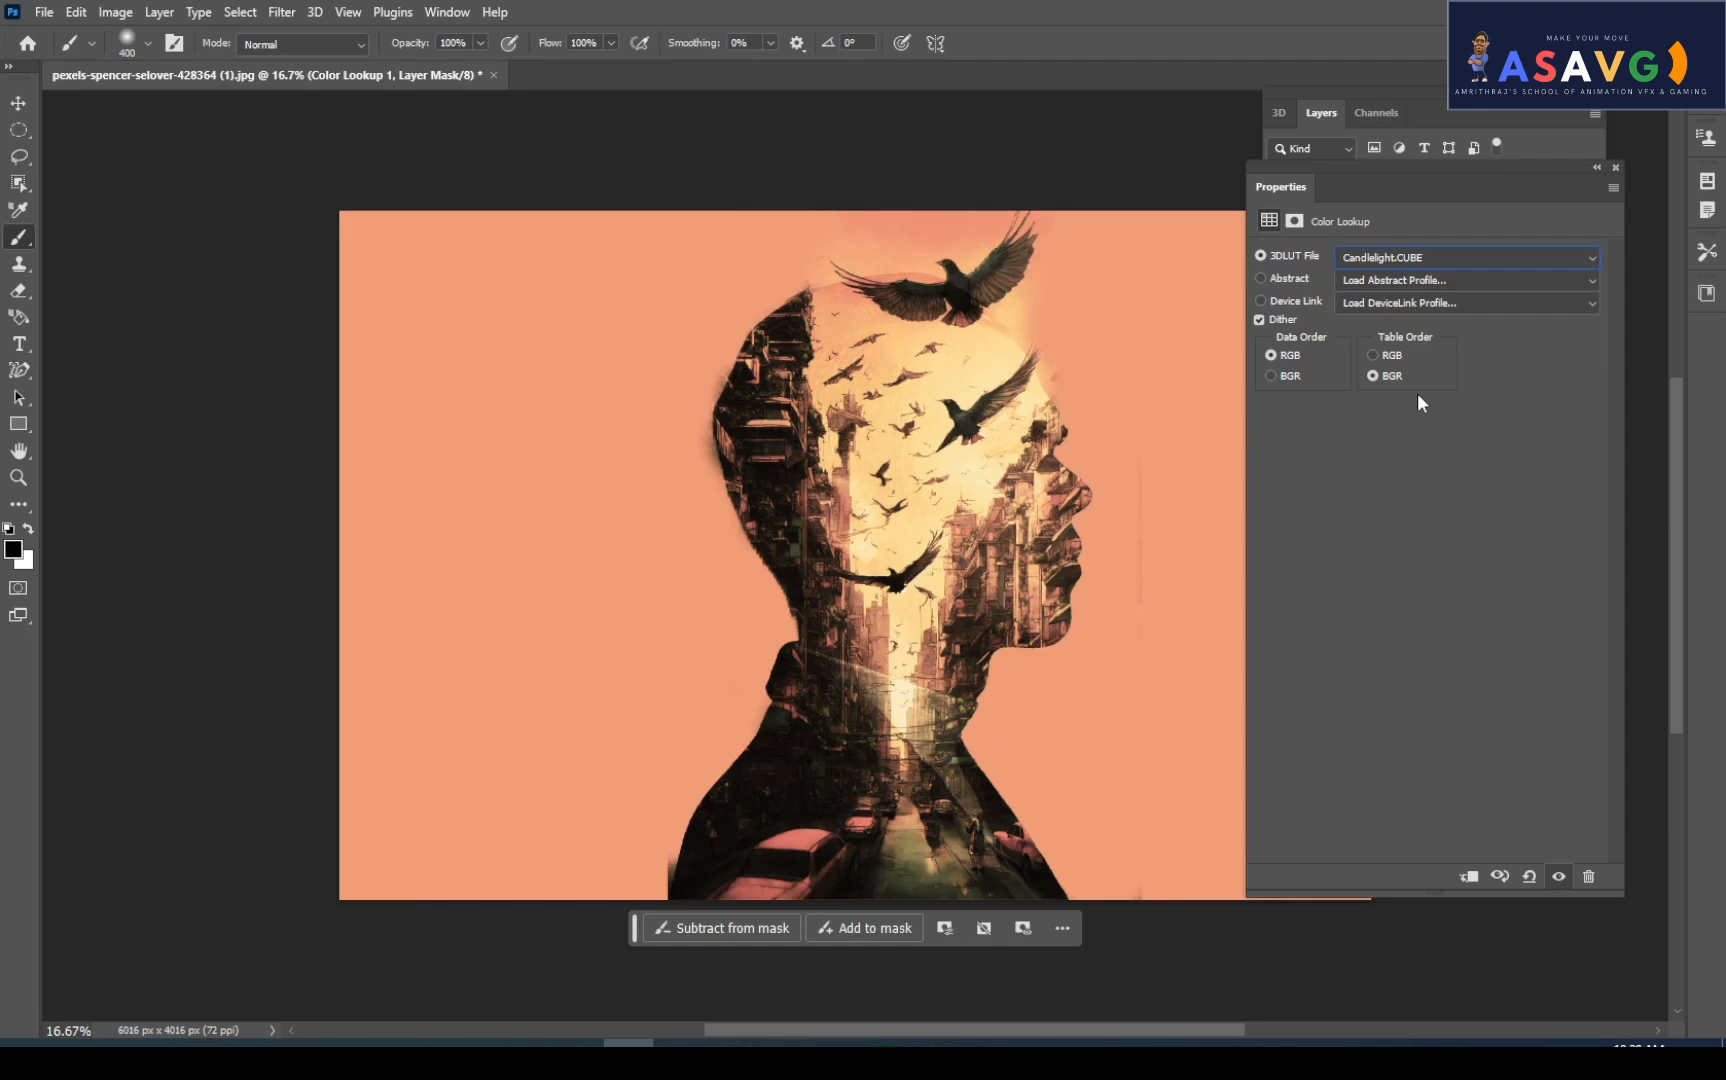
{"action": "left_click", "coordinate": [1615, 166]}
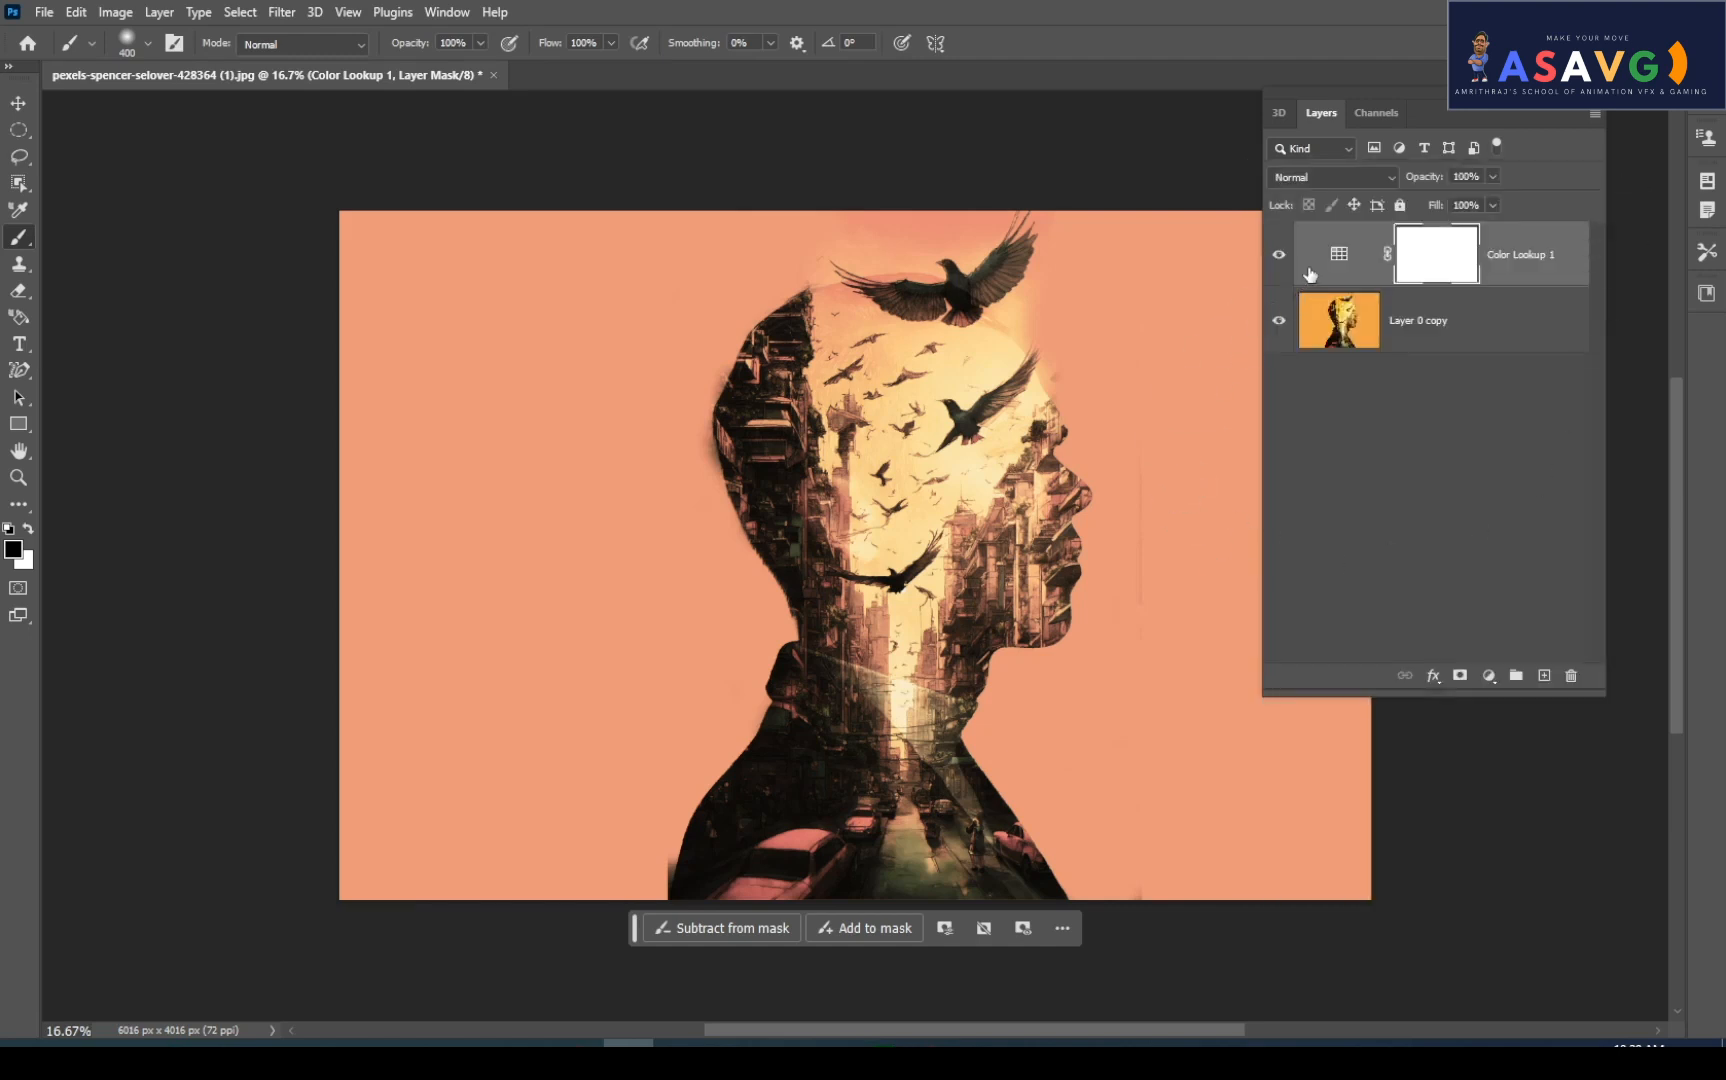
Try a slight hue shift on the merged Layer 0 copy with Hue/Saturation, and undo it
{"action": "left_click", "coordinate": [1427, 333]}
{"action": "left_click", "coordinate": [118, 14]}
{"action": "mouse_move", "coordinate": [150, 66]}
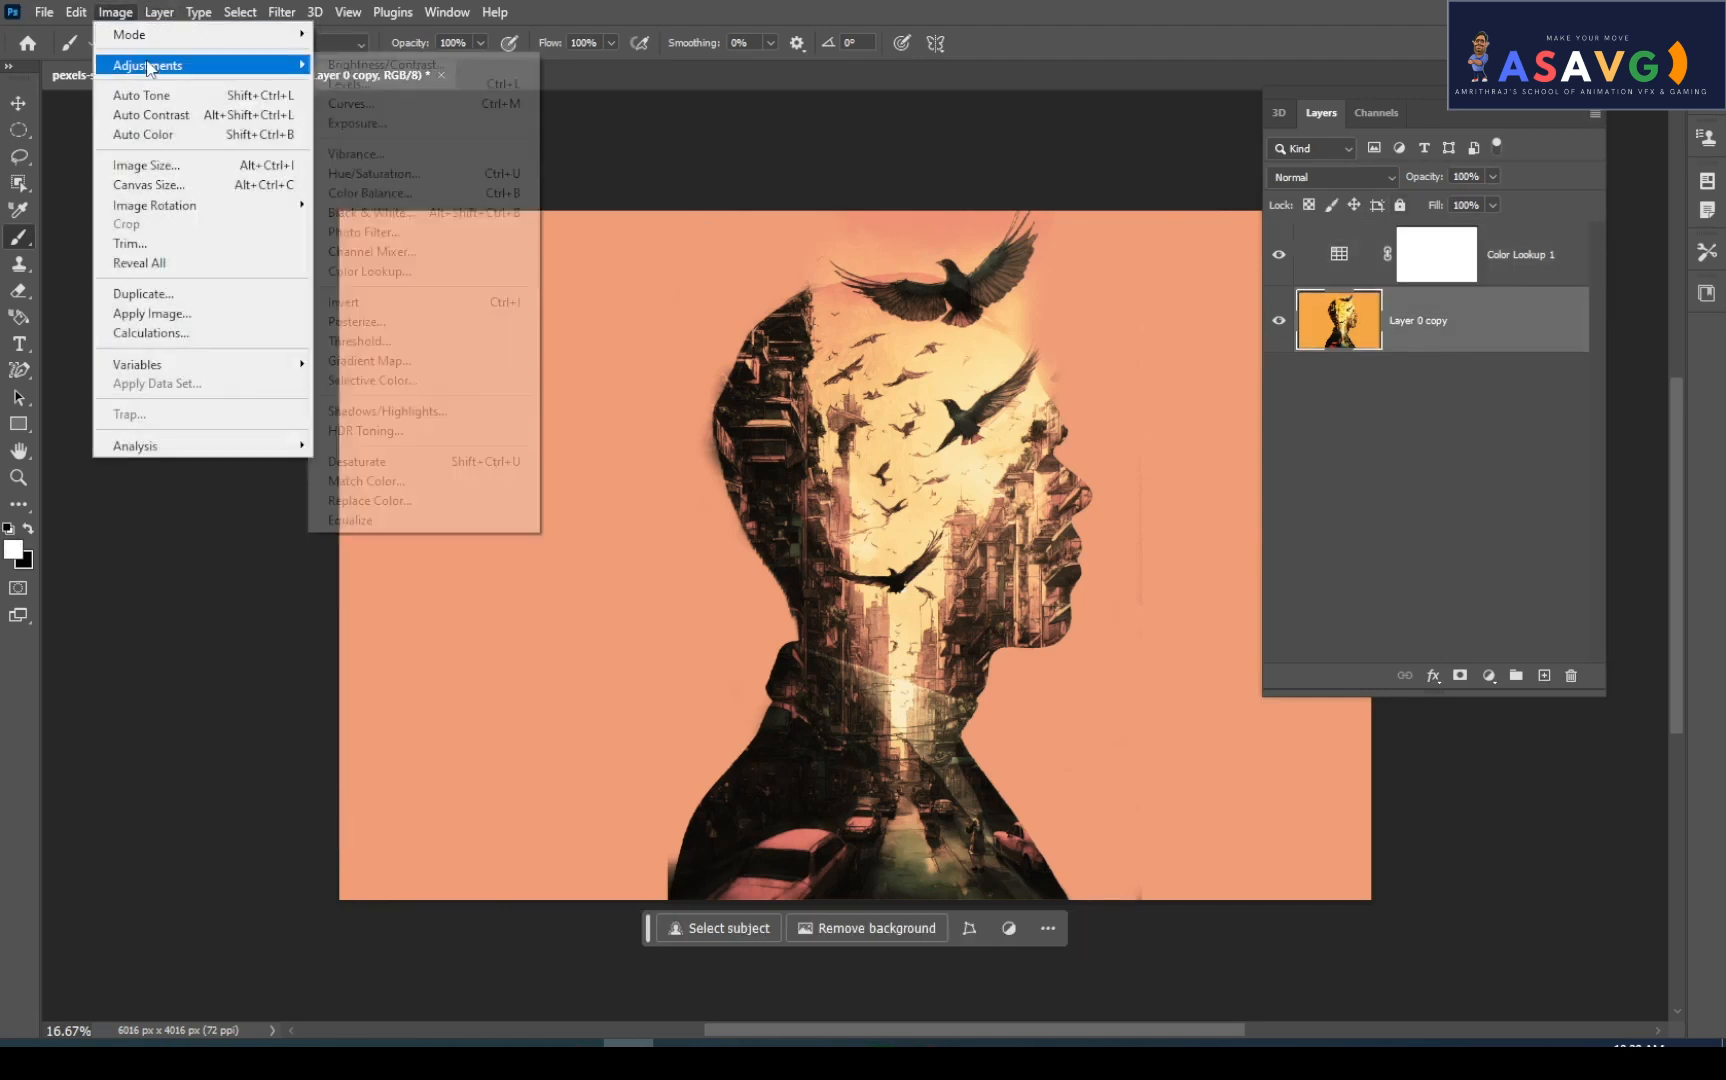
{"action": "left_click", "coordinate": [398, 174]}
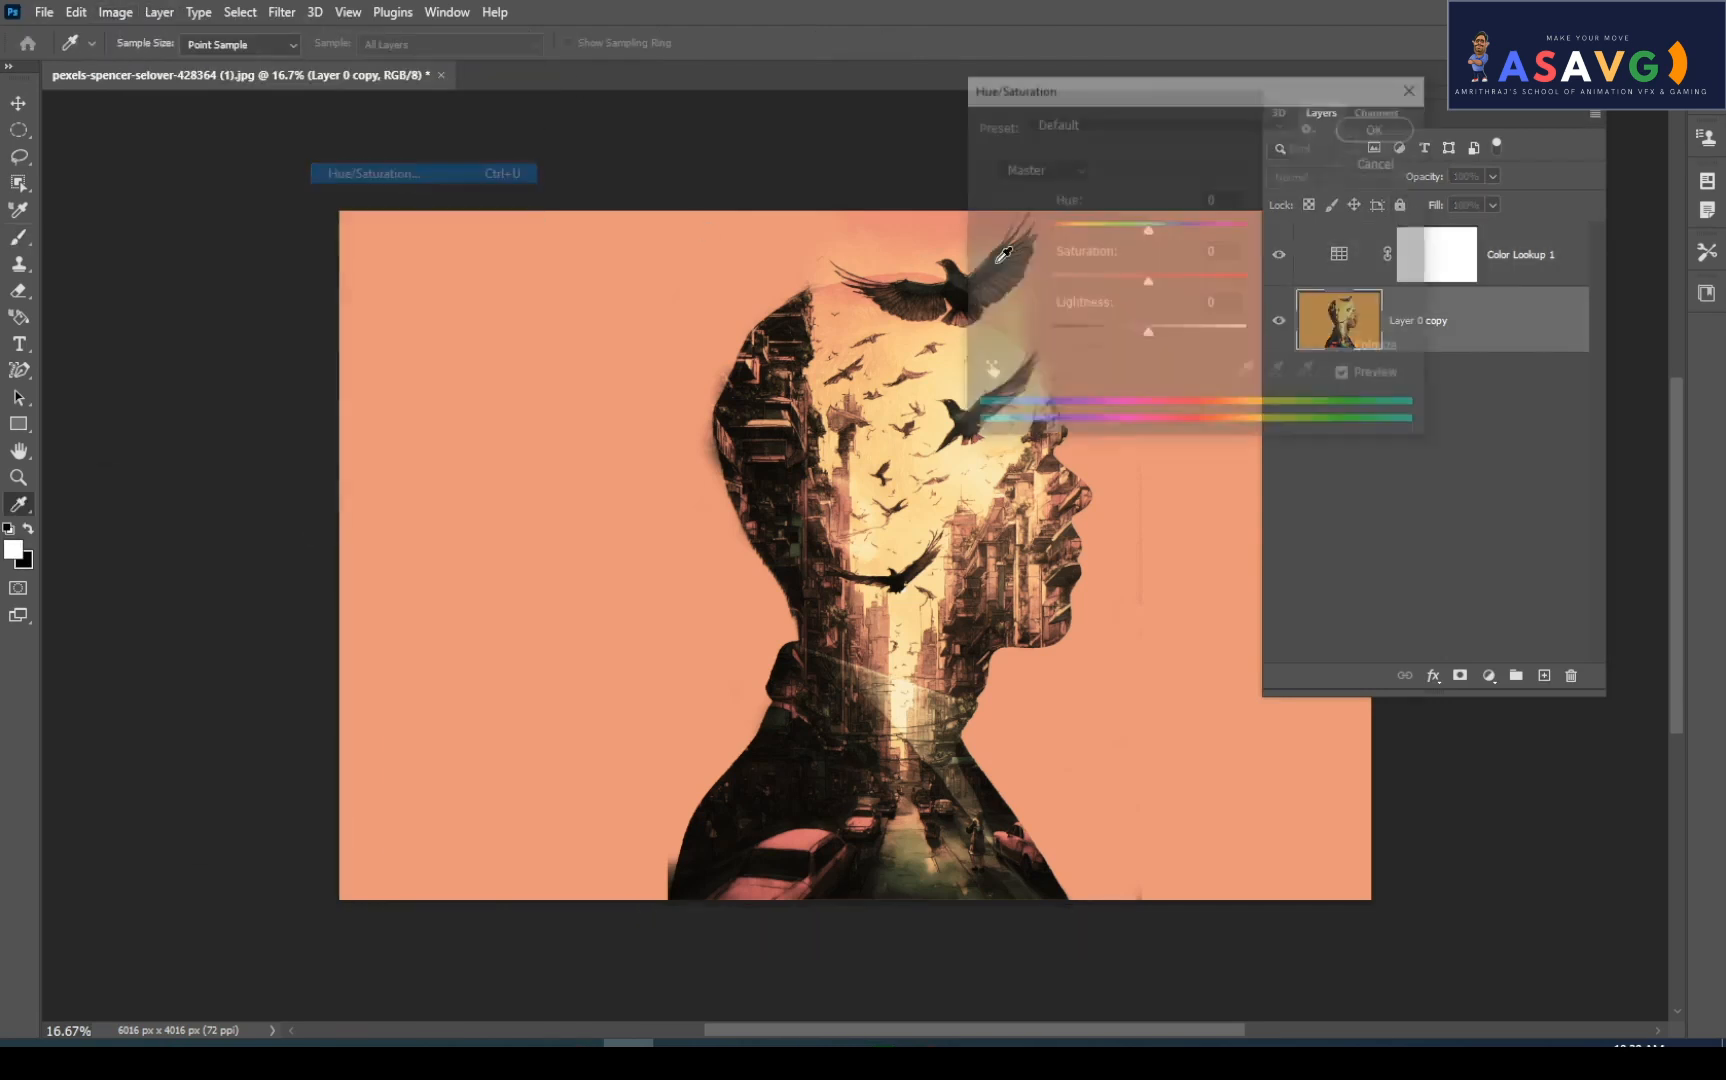
{"action": "mouse_move", "coordinate": [1152, 232]}
{"action": "left_mouse_down"}
{"action": "mouse_move", "coordinate": [1175, 234]}
{"action": "mouse_move", "coordinate": [1129, 231]}
{"action": "mouse_move", "coordinate": [1155, 281]}
{"action": "mouse_move", "coordinate": [1079, 277]}
{"action": "mouse_move", "coordinate": [1125, 281]}
{"action": "mouse_move", "coordinate": [1094, 231]}
{"action": "mouse_move", "coordinate": [1168, 231]}
{"action": "left_mouse_up"}
{"action": "left_click", "coordinate": [1345, 138]}
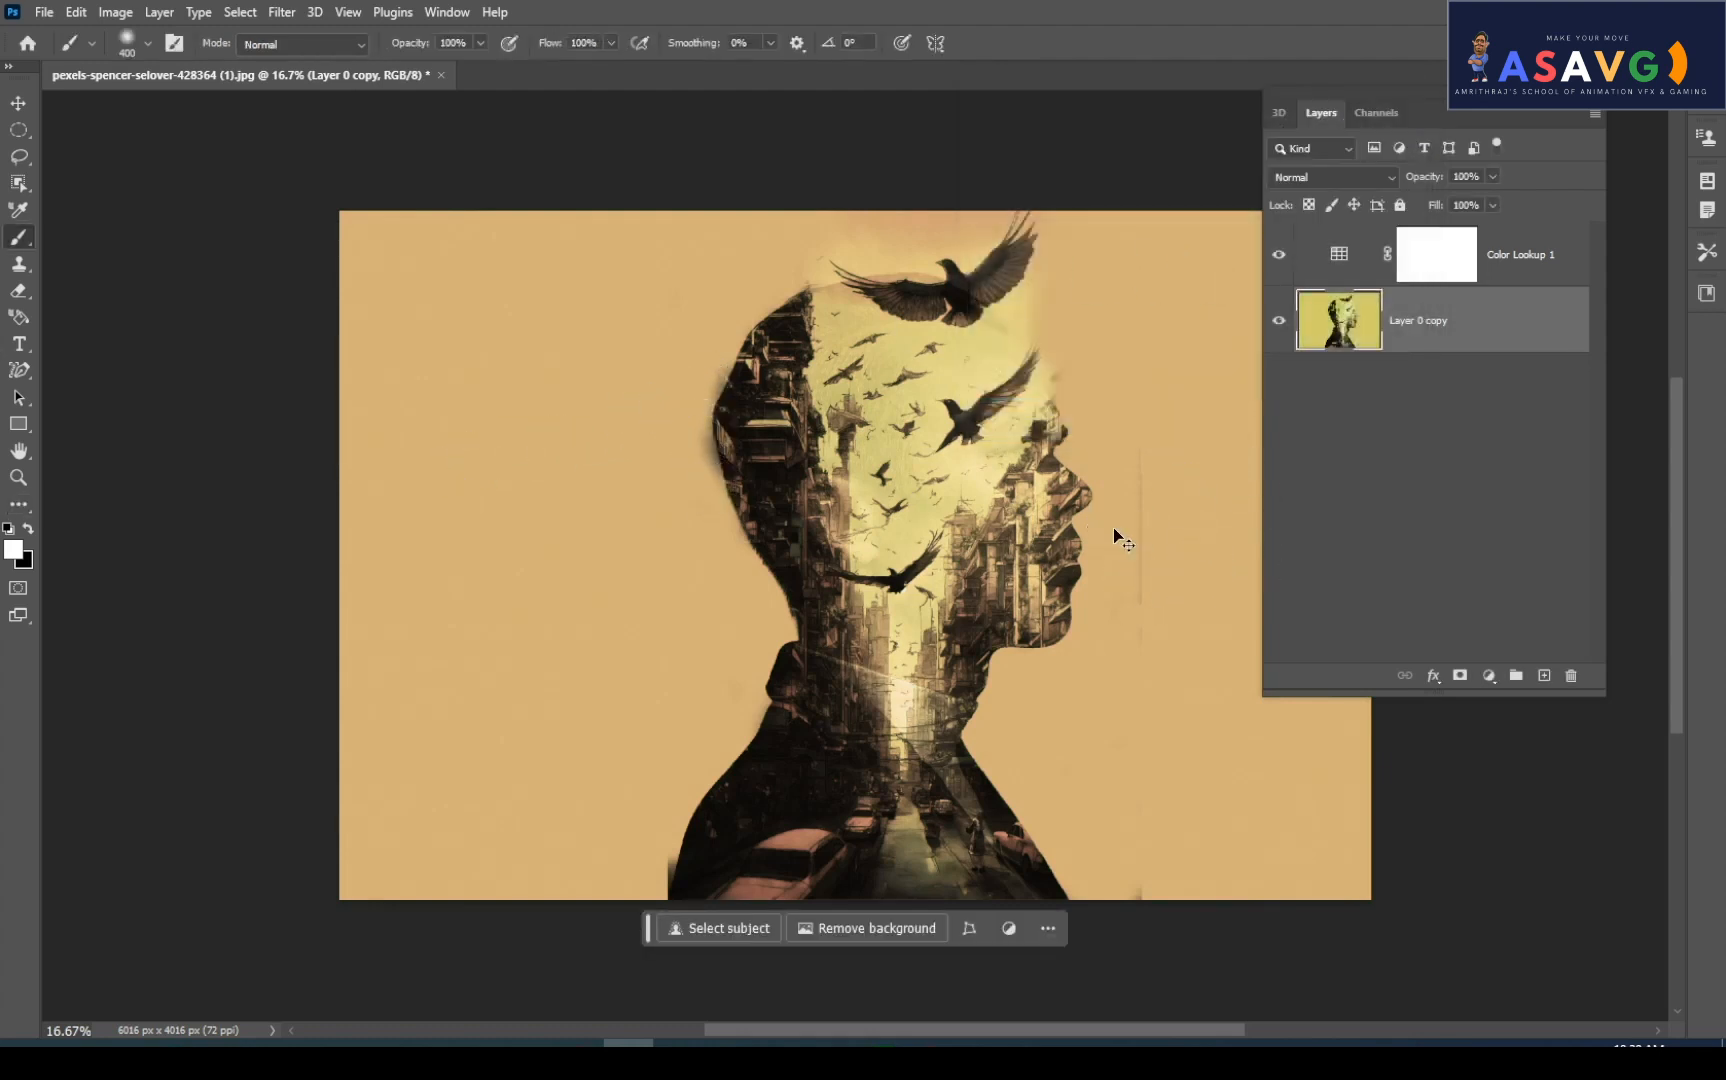
{"action": "key", "text": "ctrl+z"}
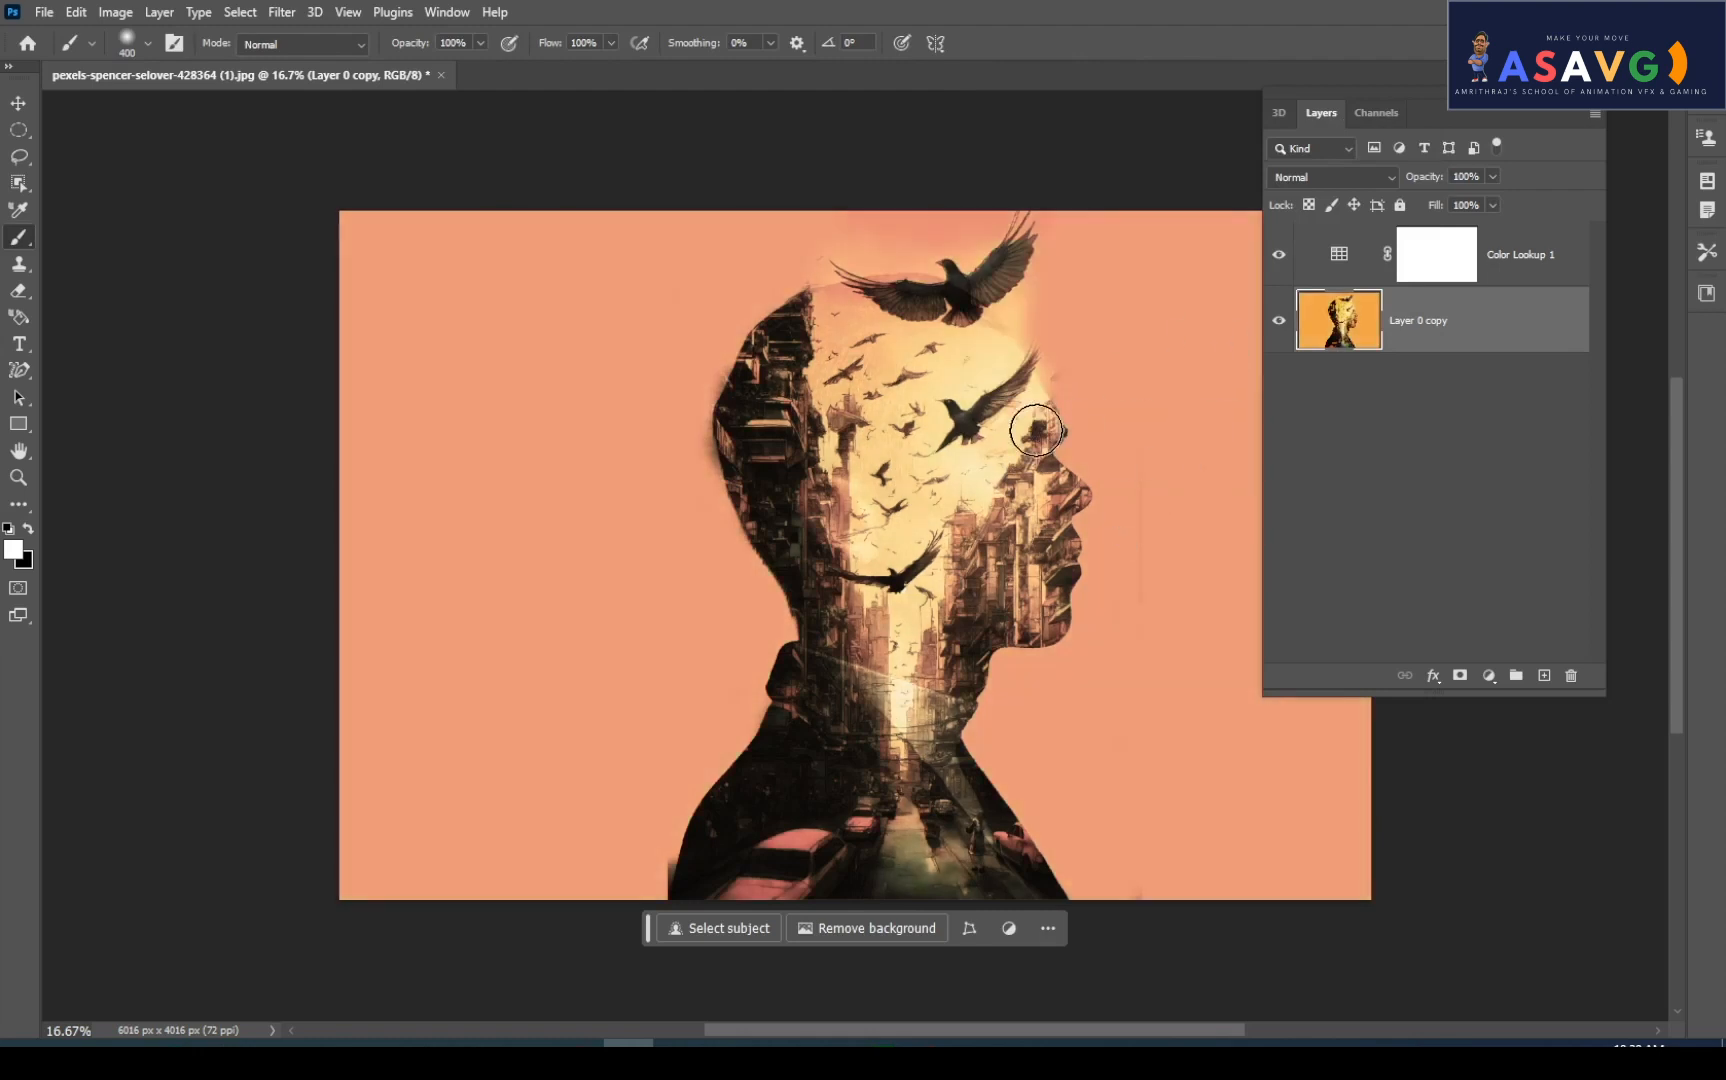
View the finished composite in full-screen mode, fitted to the screen
{"action": "key", "text": "f"}
{"action": "key", "text": "f"}
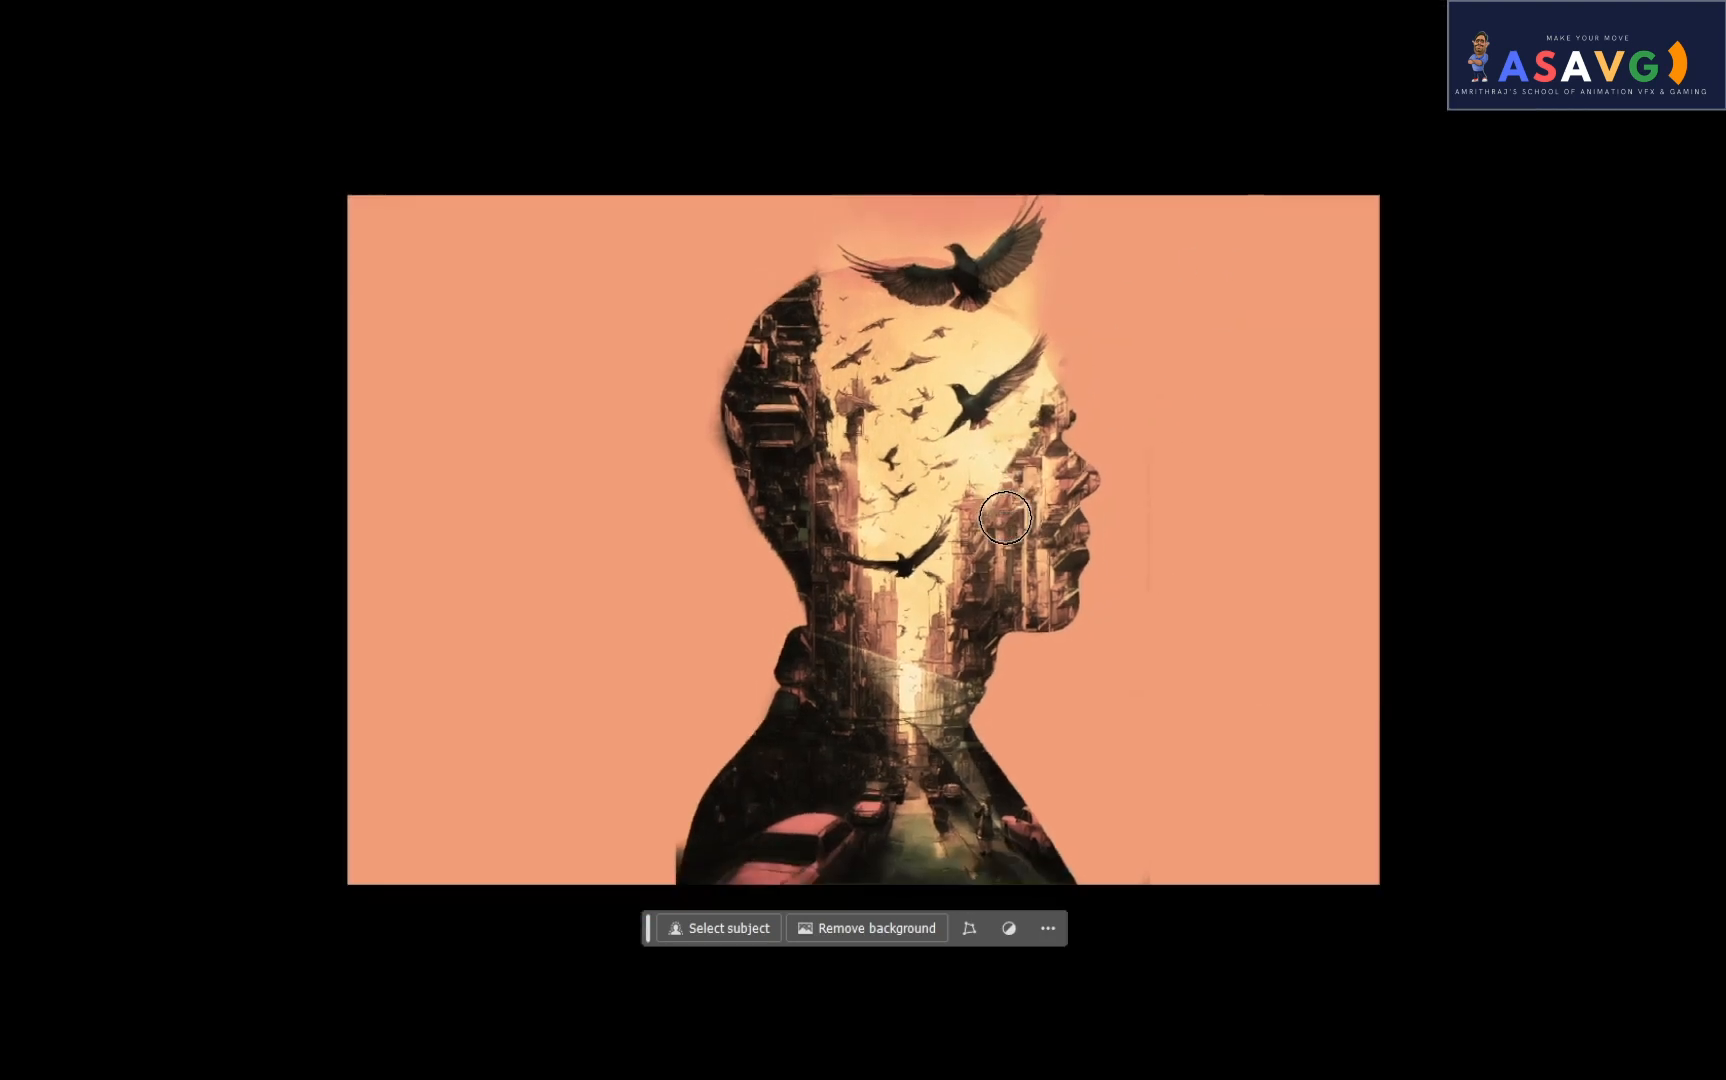
{"action": "key", "text": "ctrl+0"}
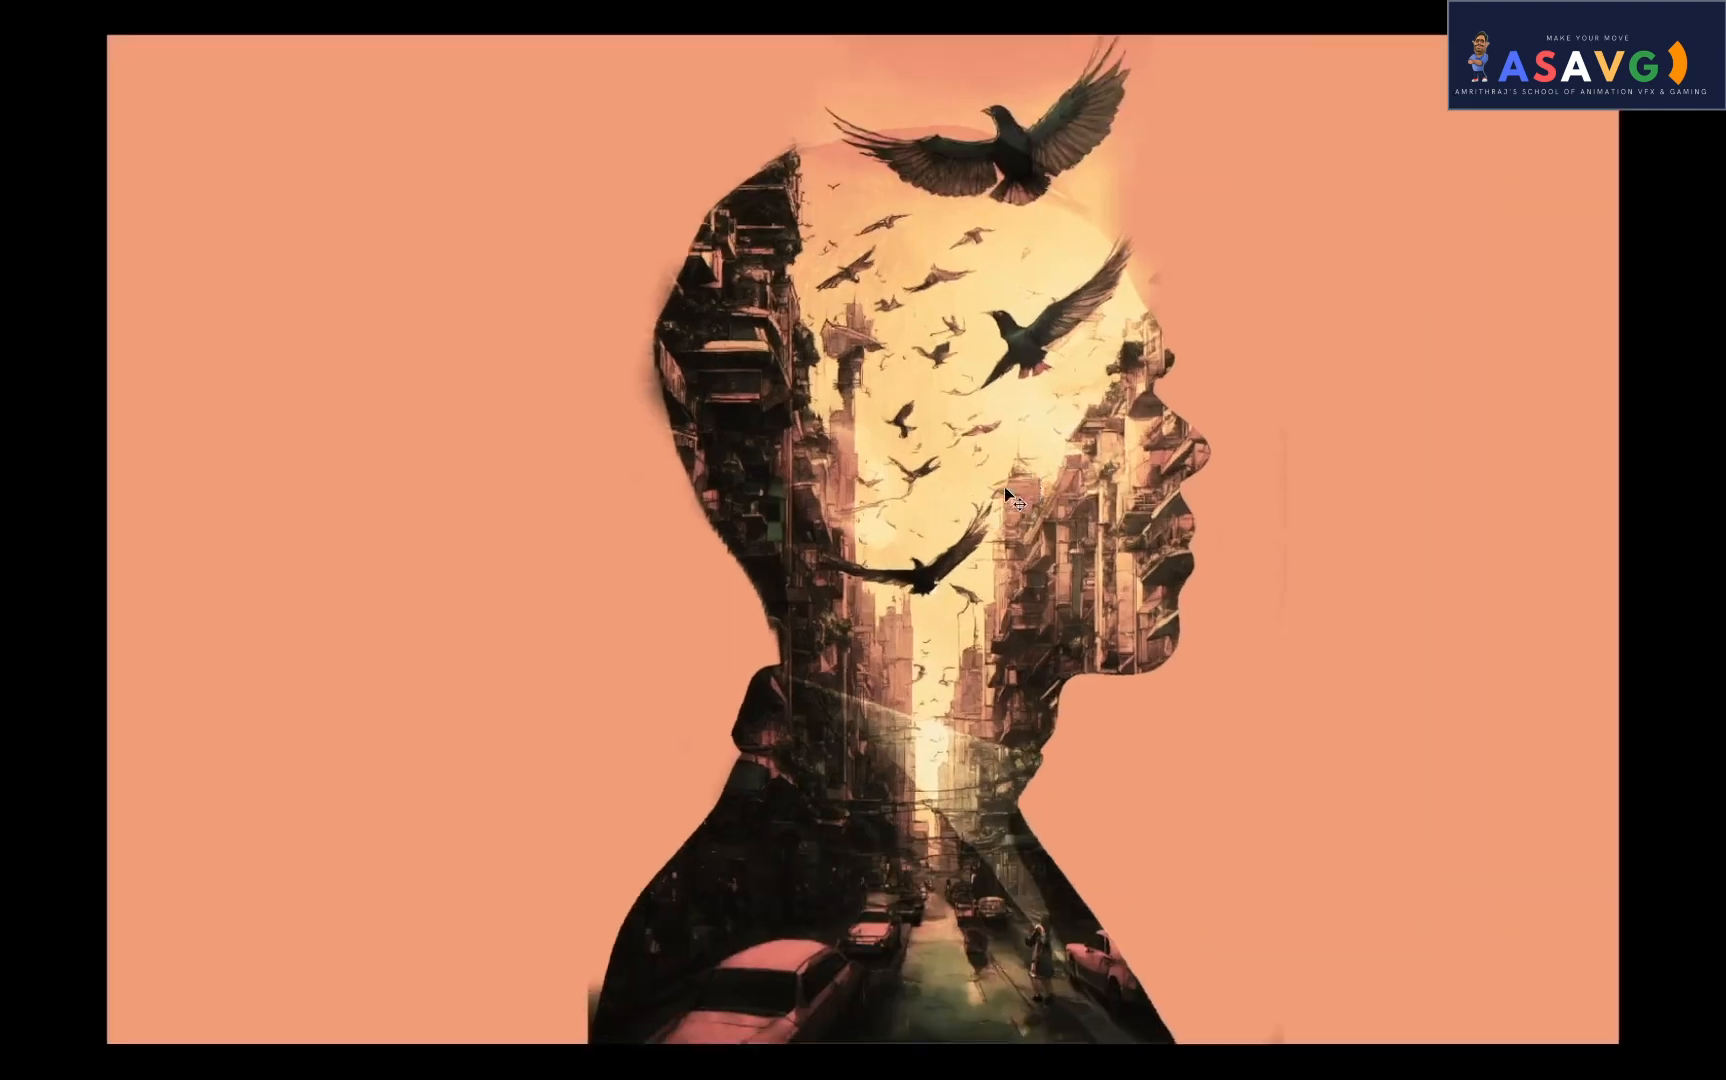